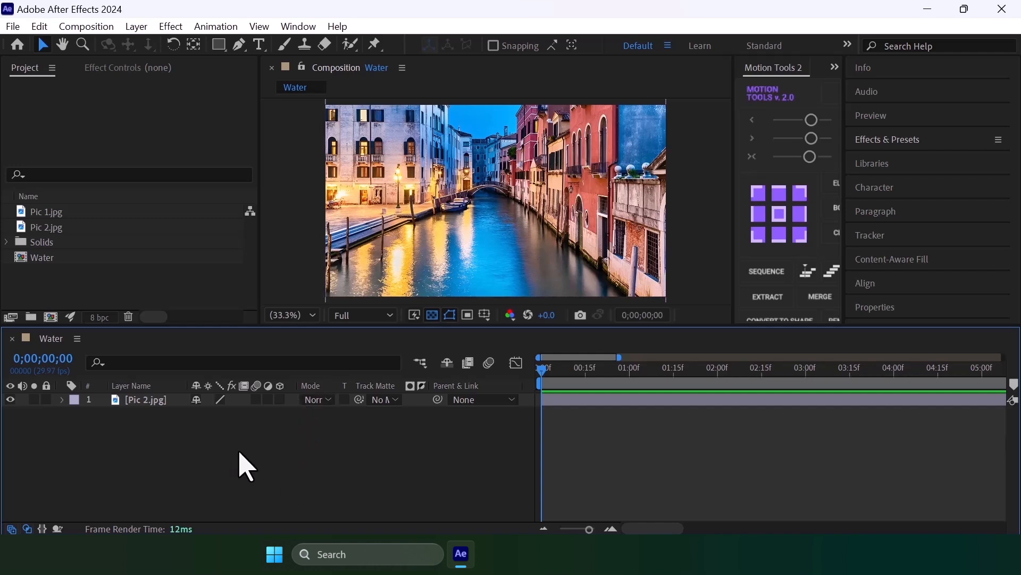
# Step: Create a solid layer above the Pic 2.jpg layer in the Water composition
pyautogui.rightClick(223, 420)
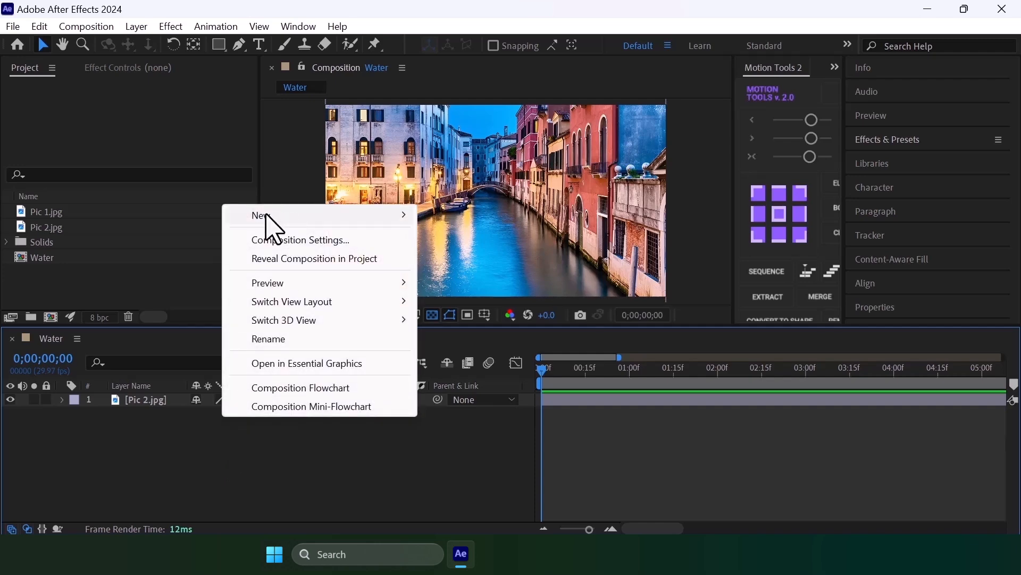
pyautogui.moveTo(267, 215)
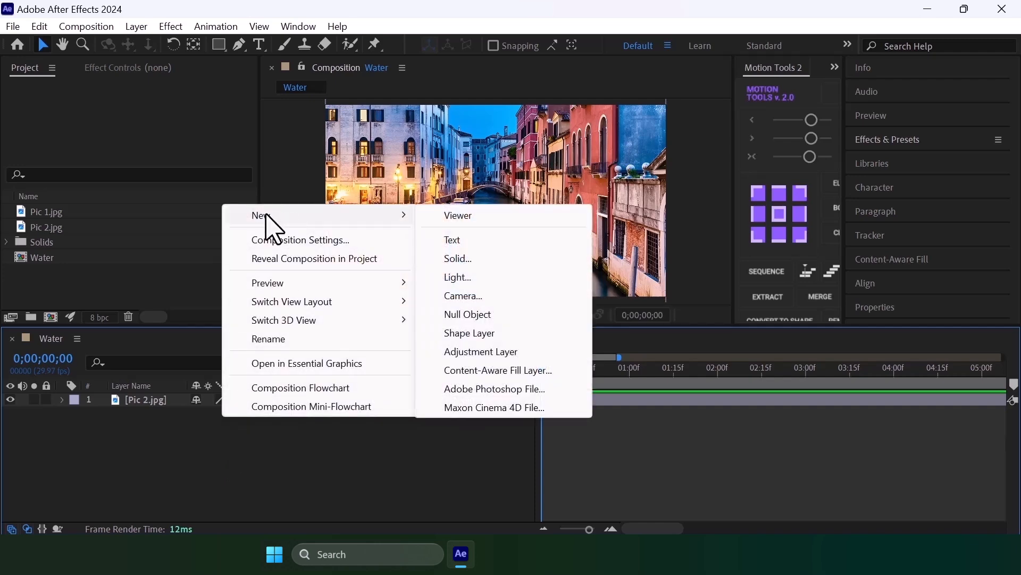
pyautogui.click(458, 259)
pyautogui.click(441, 479)
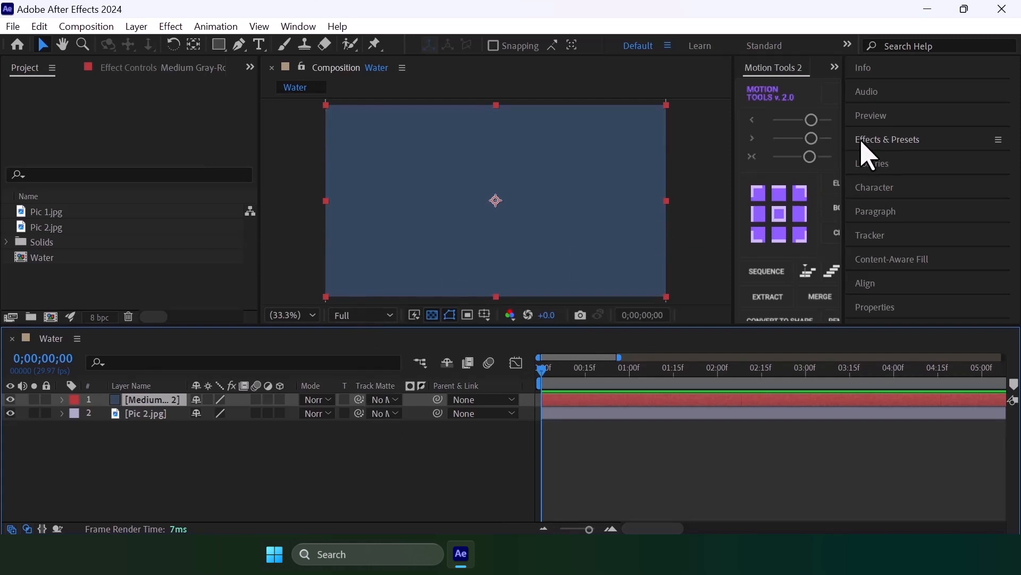
# Step: Apply the Fractal Noise effect to the solid layer and return the playhead to the start of the composition
pyautogui.click(883, 141)
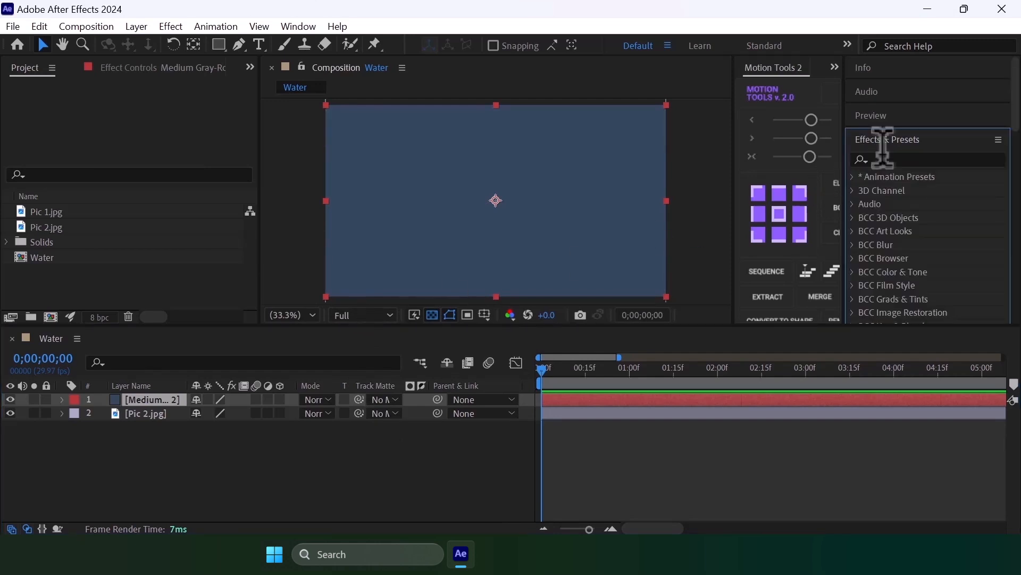
pyautogui.click(867, 141)
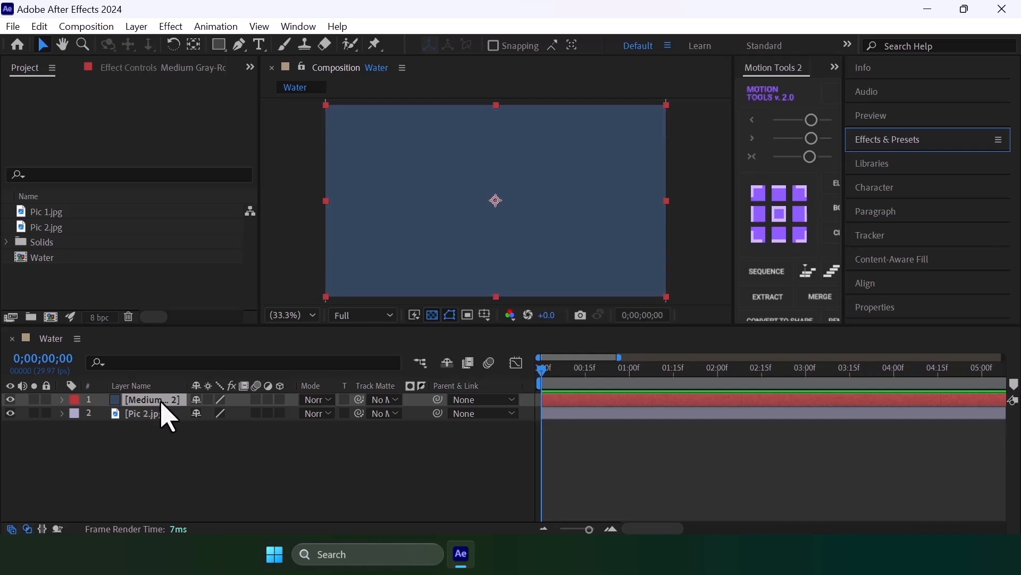
pyautogui.click(161, 413)
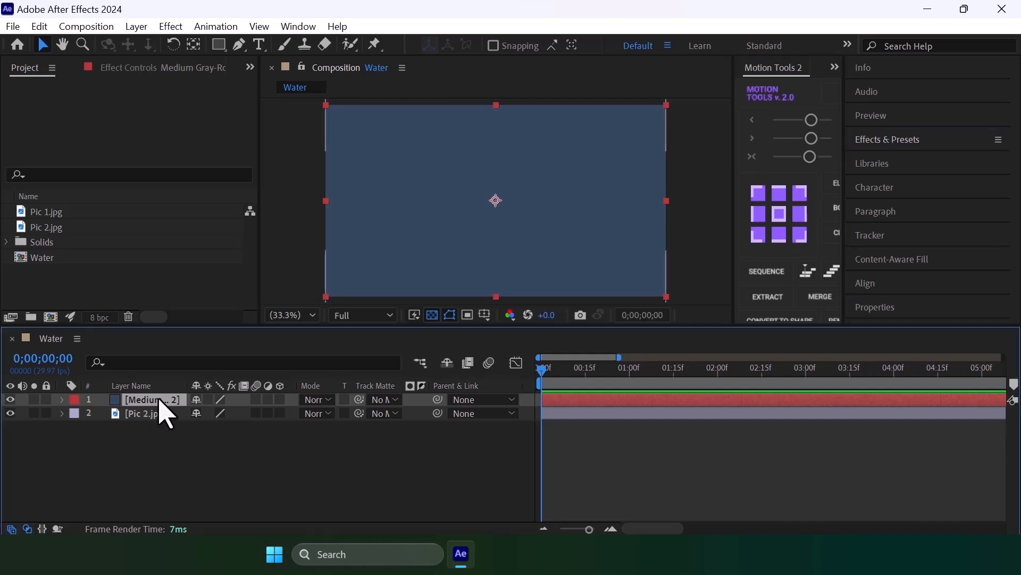
pyautogui.hotkey('ctrl', 'space')
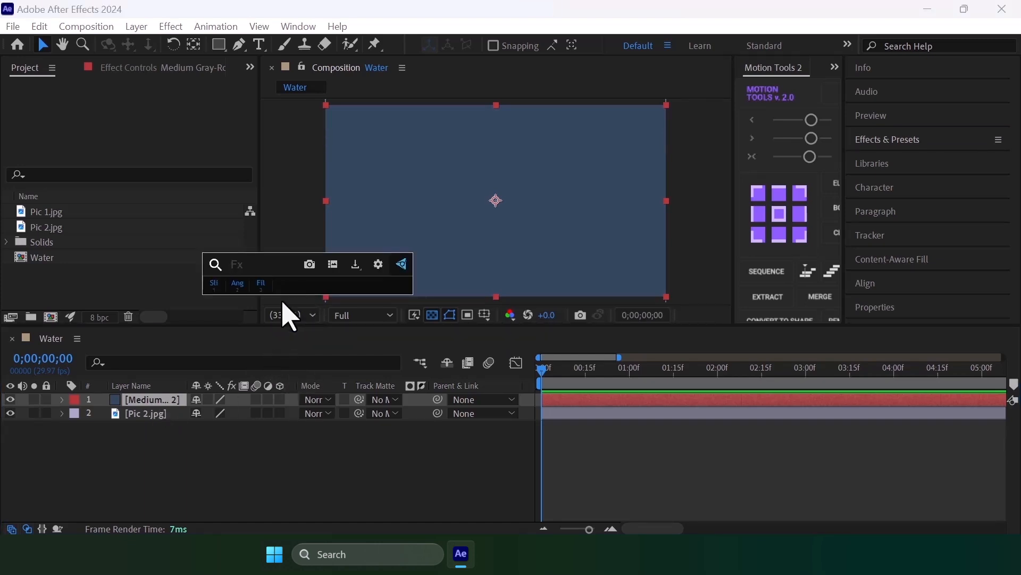
pyautogui.write('frac')
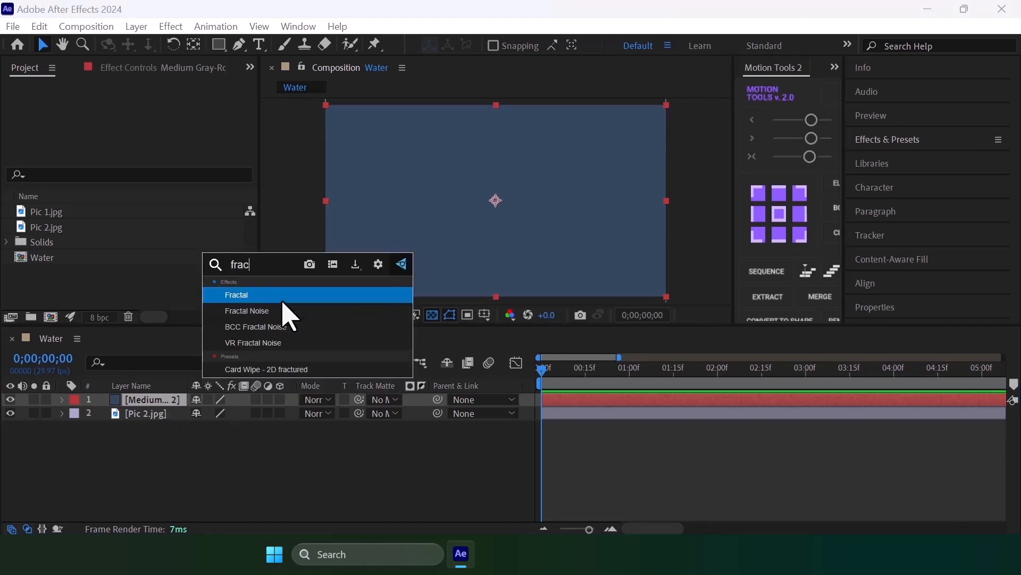
pyautogui.press('Down')
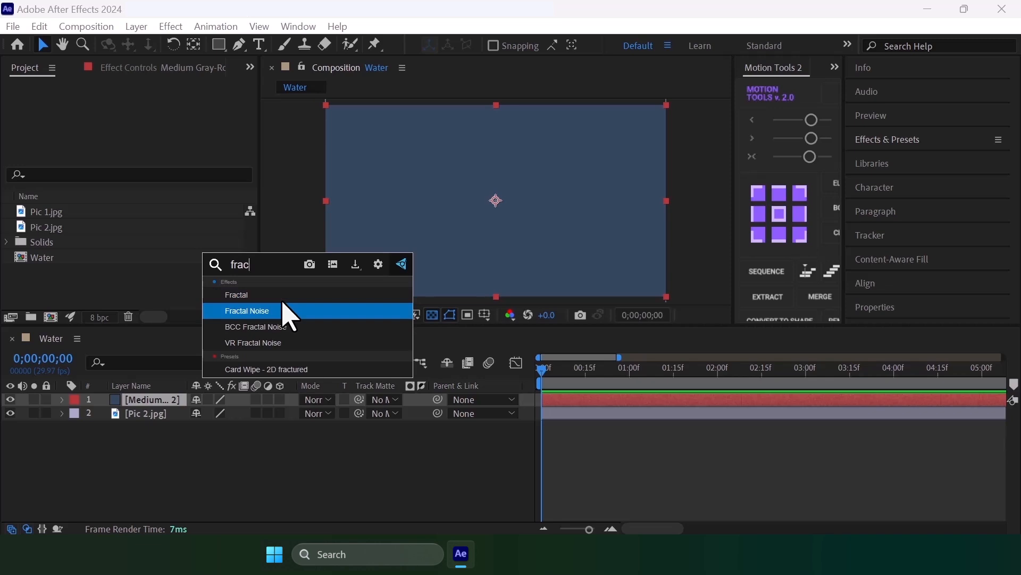
pyautogui.press('Return')
pyautogui.click(563, 371)
pyautogui.press('Home')
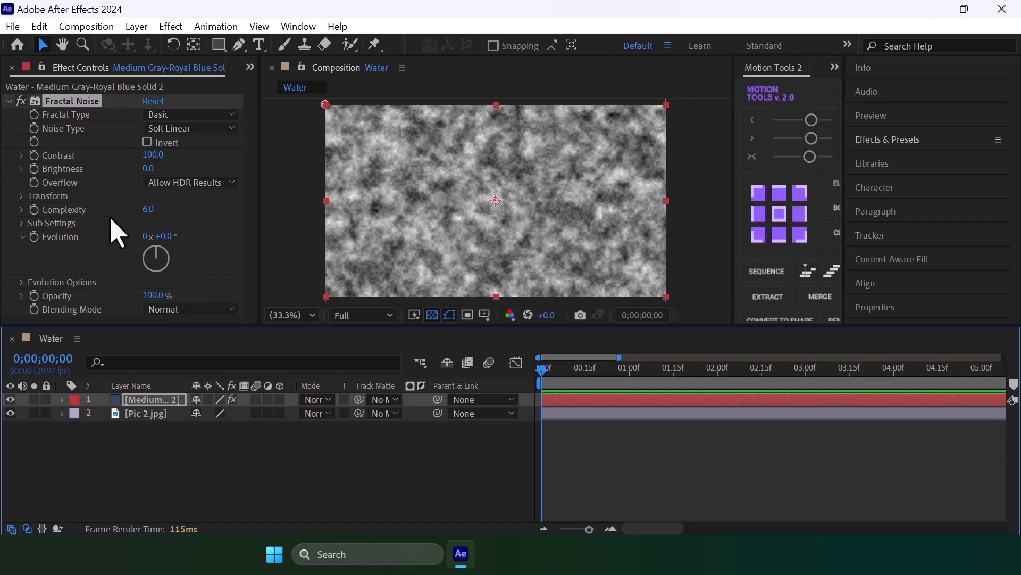
# Step: Turn off Uniform Scaling in the Fractal Noise transform settings and set Scale Height to 10
pyautogui.click(22, 196)
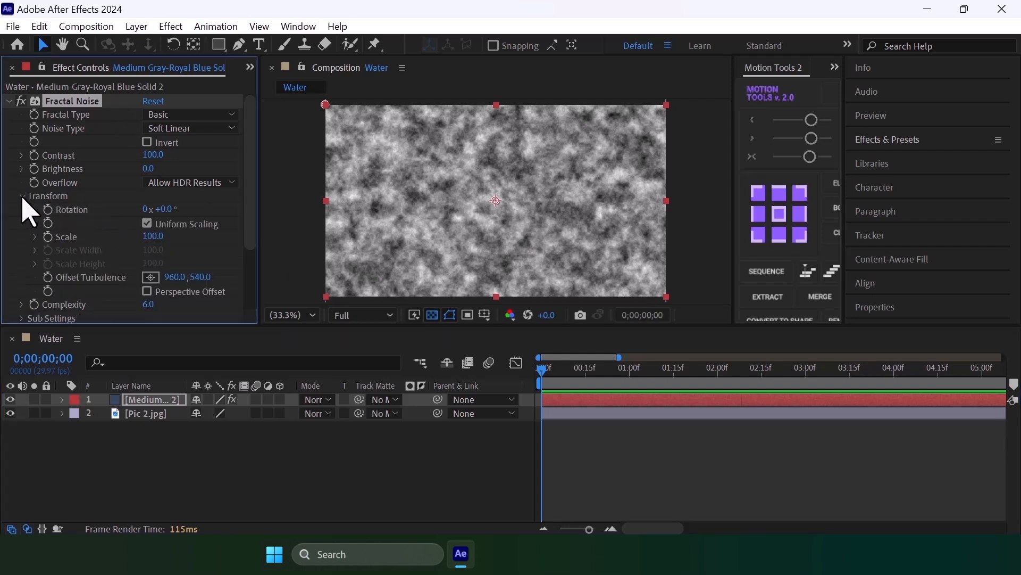
pyautogui.click(148, 225)
pyautogui.scroll(-2, 117, 263)
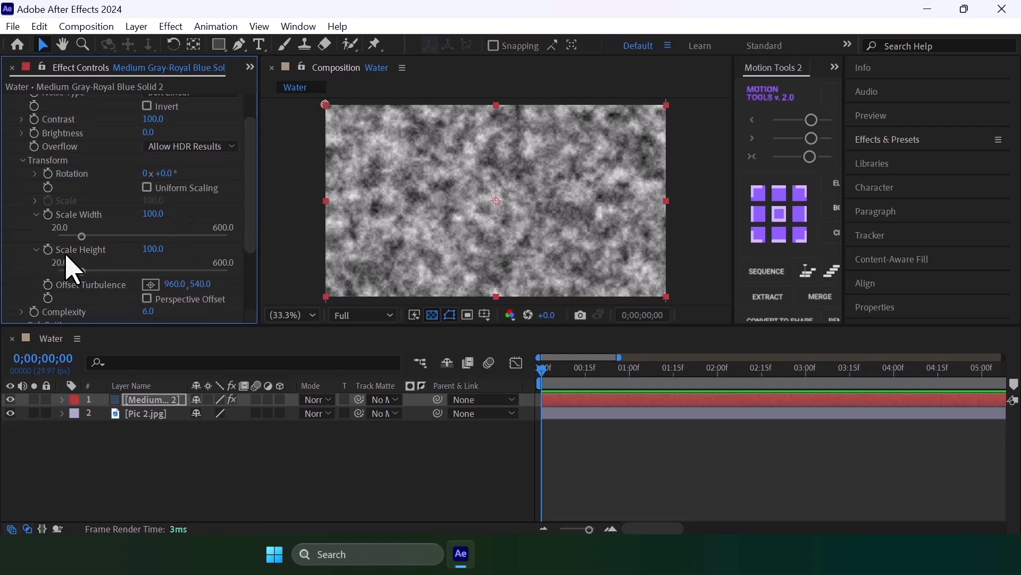
pyautogui.click(154, 249)
pyautogui.write('10')
pyautogui.press('Return')
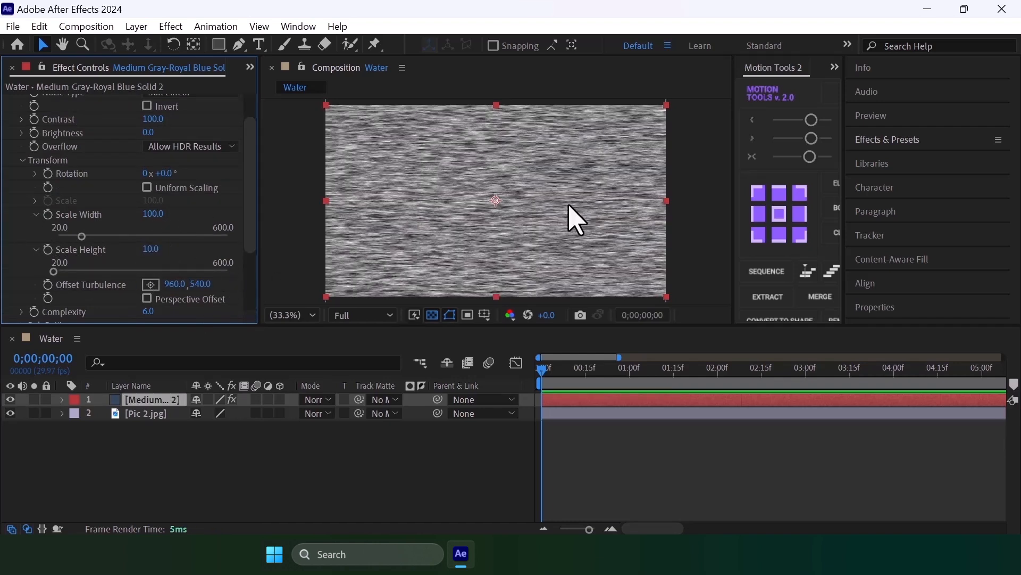
# Step: Try raising the Fractal Noise Evolution to 2x+22° and undo the Evolution changes
pyautogui.moveTo(248, 198); pyautogui.dragTo(258, 289)
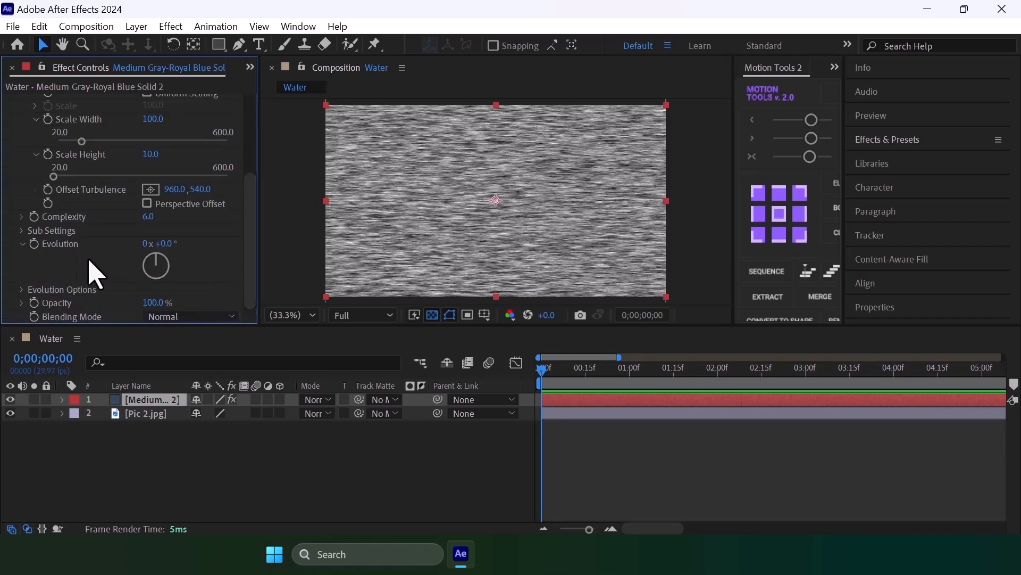
pyautogui.moveTo(164, 274); pyautogui.dragTo(239, 262)
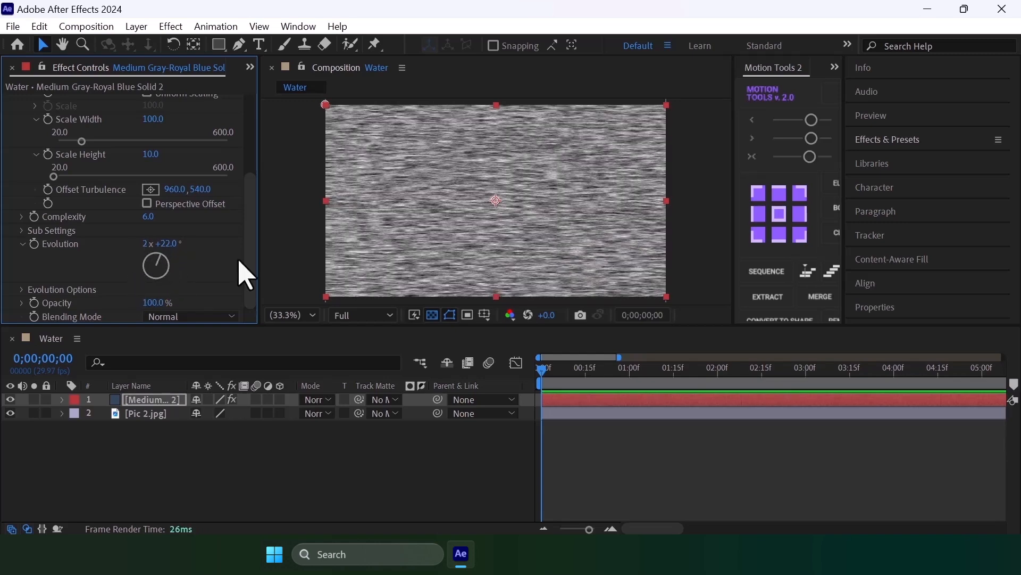
pyautogui.hotkey('ctrl', 'z')
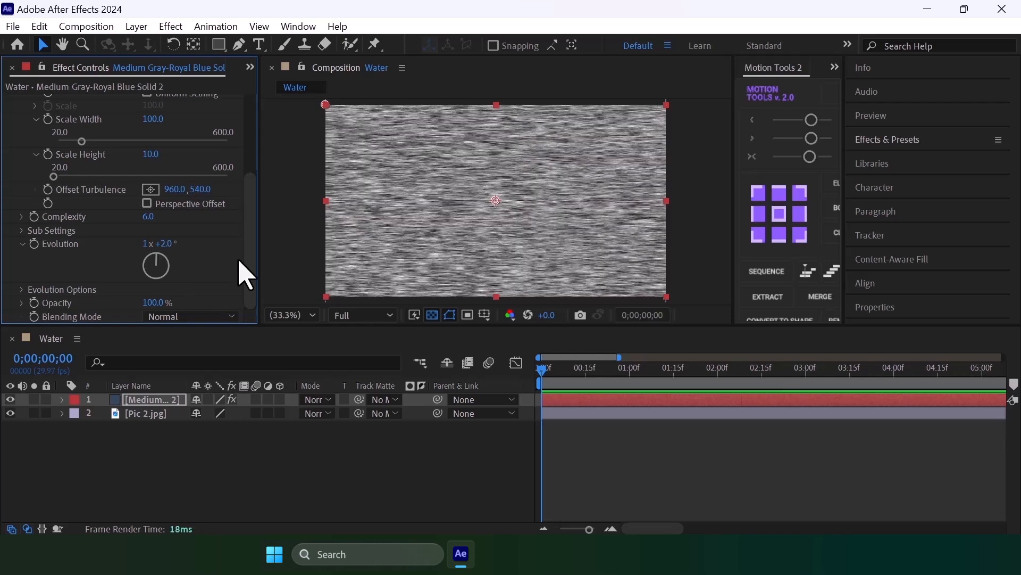
pyautogui.hotkey('ctrl', 'z')
pyautogui.hotkey('ctrl', 'z')
pyautogui.hotkey('ctrl', 'z')
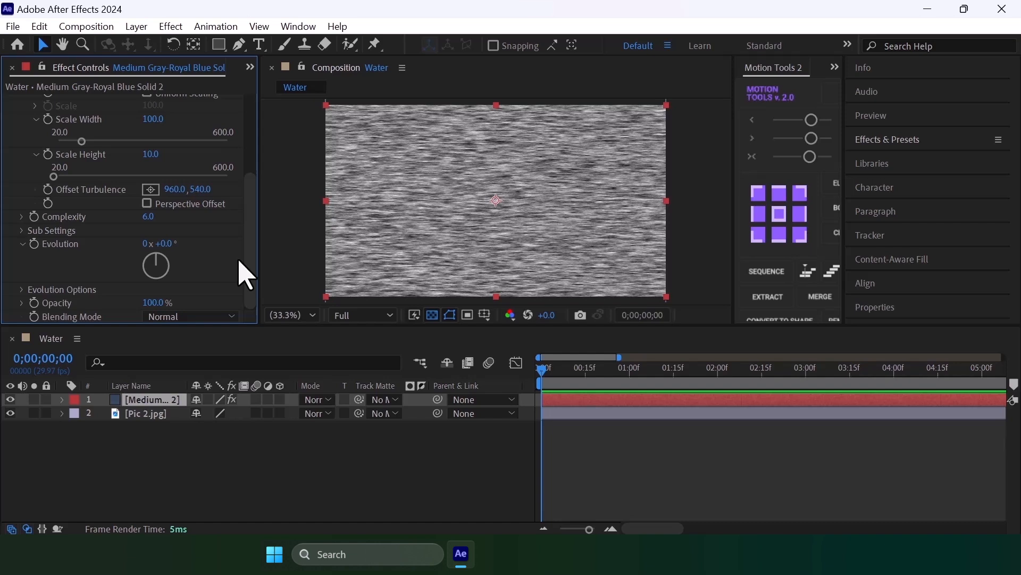
# Step: Add the expression time * 250 to the Evolution property of Fractal Noise
pyautogui.keyDown('alt'); pyautogui.click(33, 245); pyautogui.keyUp('alt')
pyautogui.scroll(-3, 612, 463)
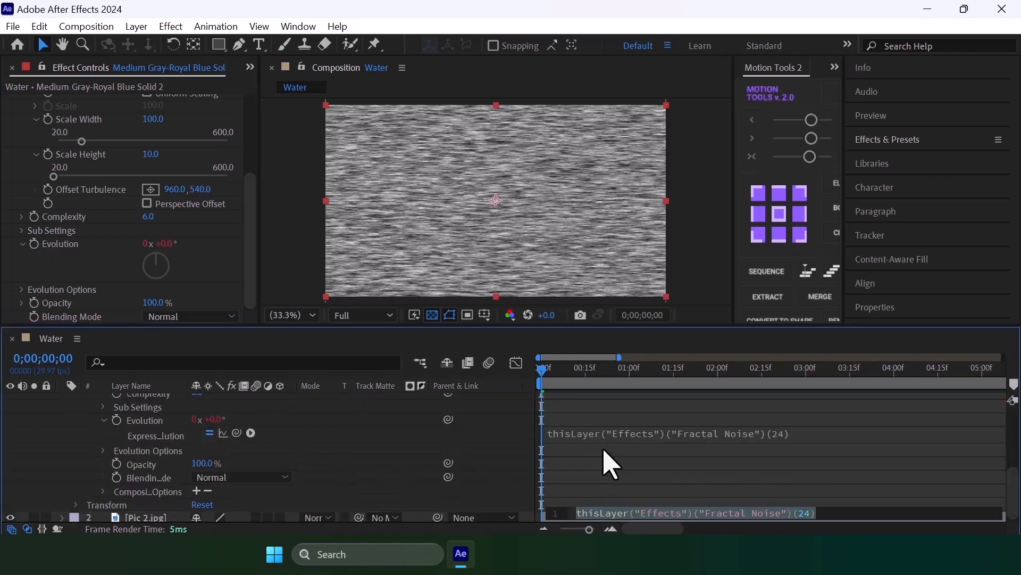
pyautogui.click(602, 440)
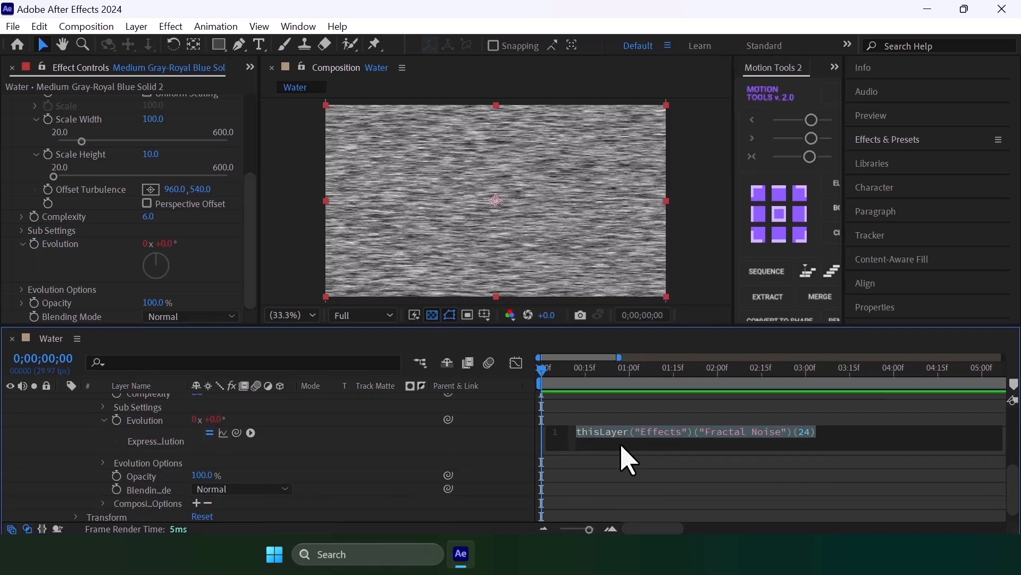
pyautogui.write('time')
pyautogui.press('Escape')
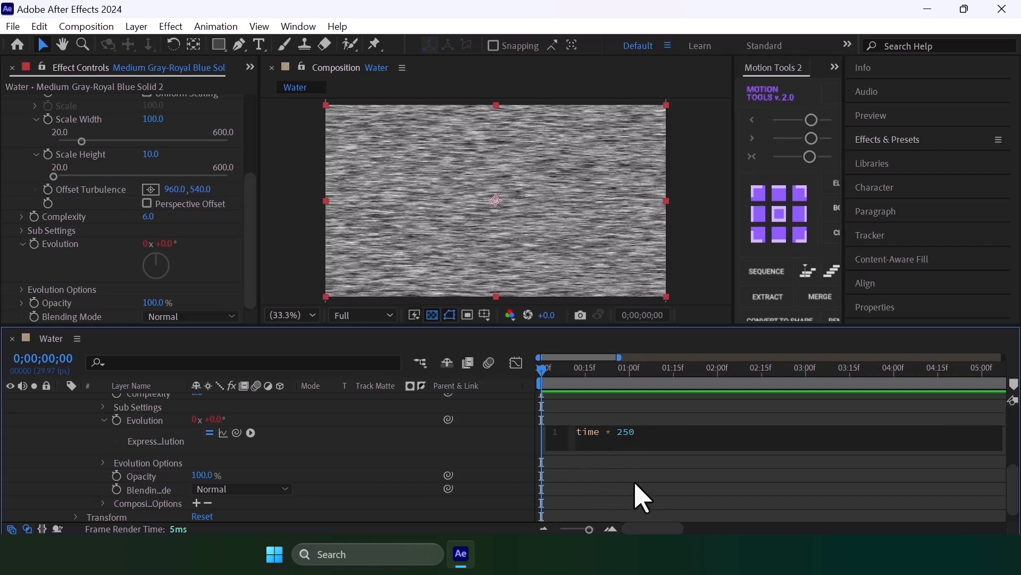
pyautogui.click(641, 498)
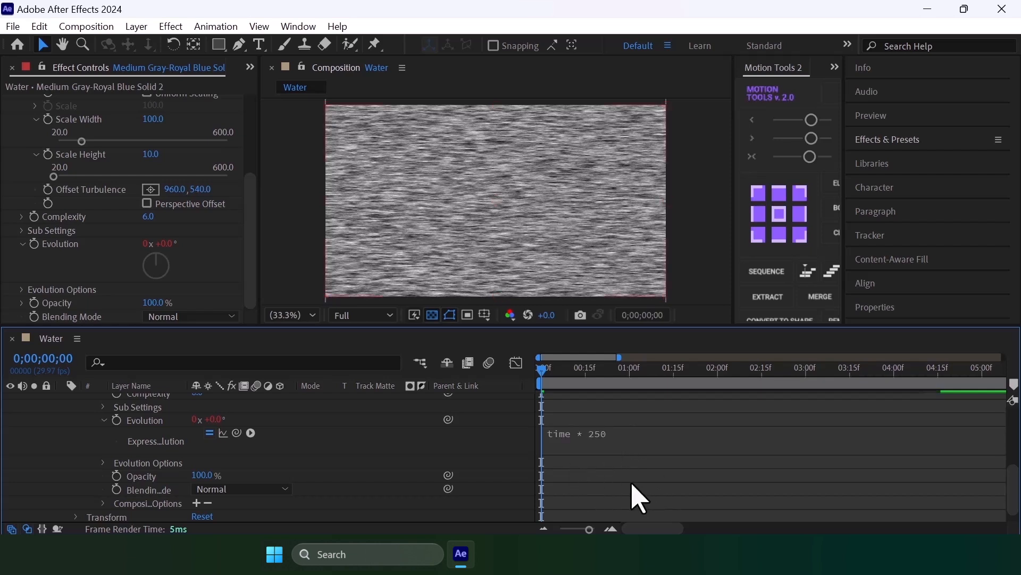
# Step: Lower the preview resolution to Quarter and play back the noise animation
pyautogui.click(358, 316)
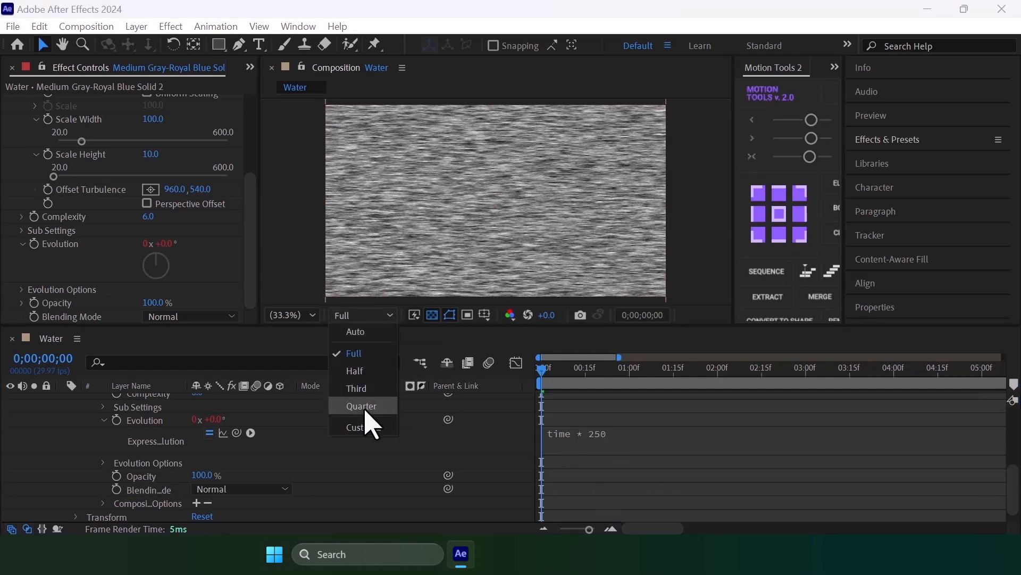
pyautogui.click(365, 412)
pyautogui.press('space')
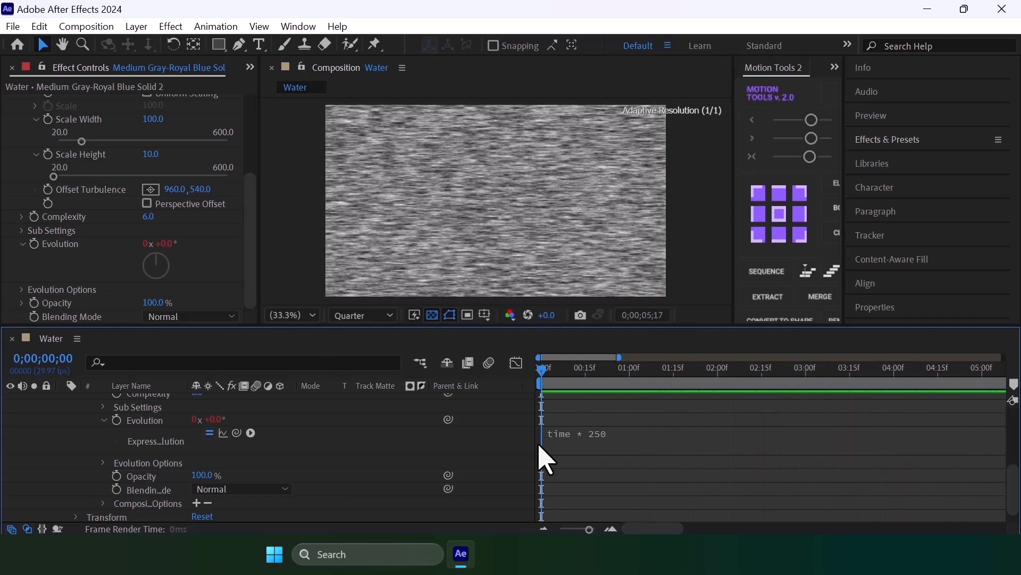
pyautogui.press('space')
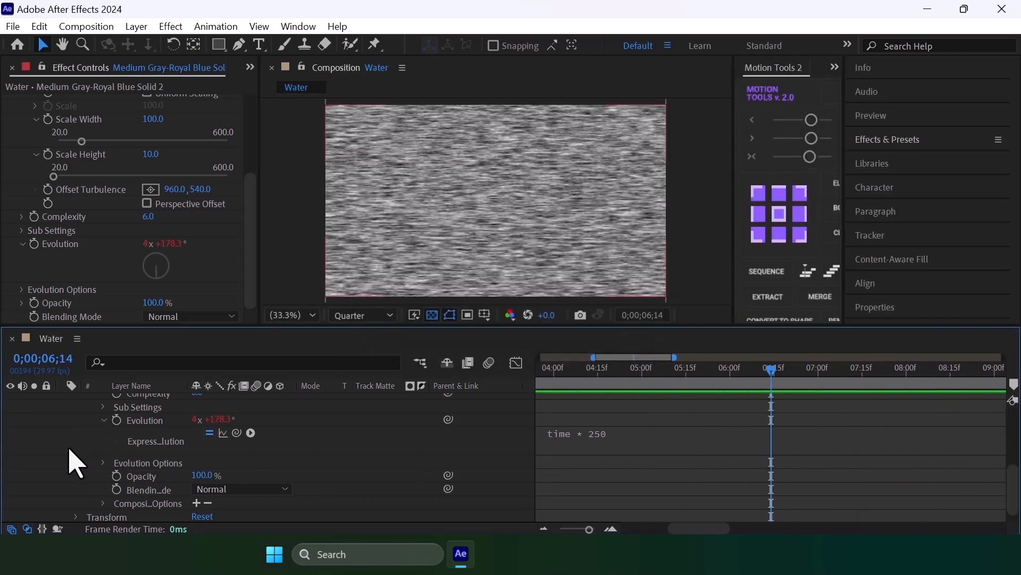
# Step: Collapse the solid layer's properties and move the layer below Pic 2.jpg
pyautogui.scroll(5, 69, 452)
pyautogui.click(61, 399)
pyautogui.click(155, 403)
pyautogui.moveTo(155, 404); pyautogui.dragTo(152, 431)
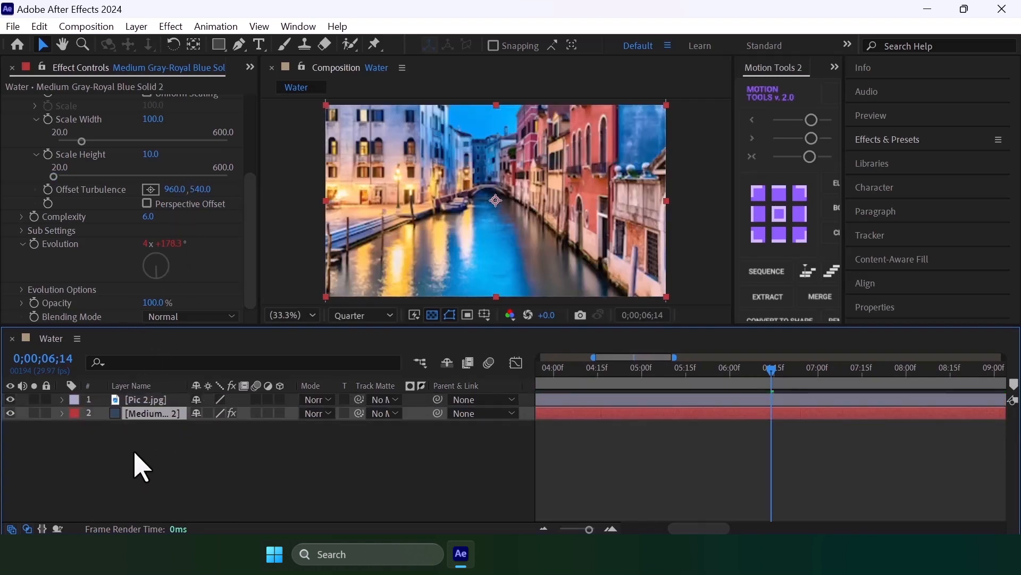
# Step: Create an adjustment layer and place it at the top of the layer stack
pyautogui.rightClick(125, 438)
pyautogui.moveTo(245, 235)
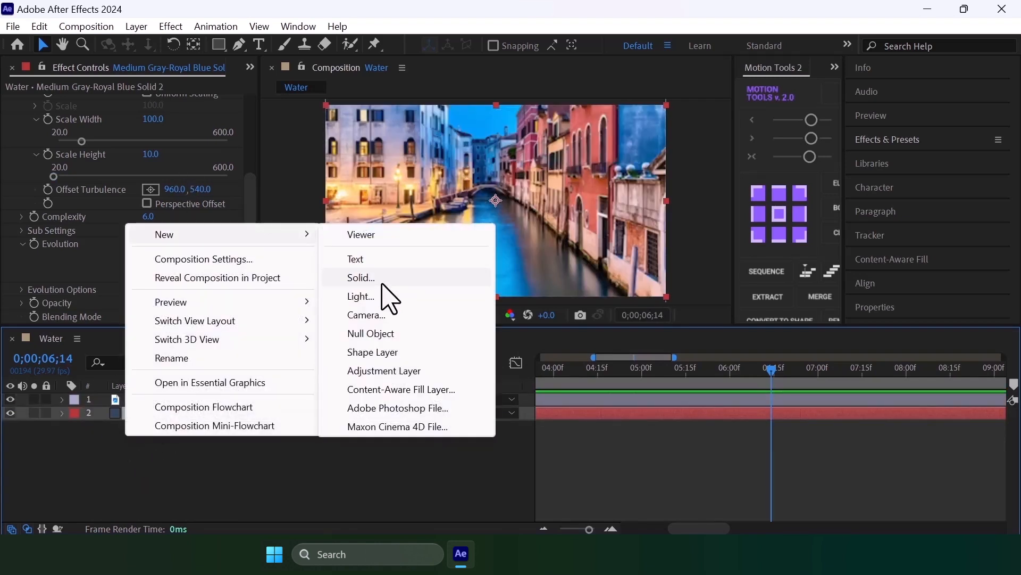
pyautogui.click(381, 371)
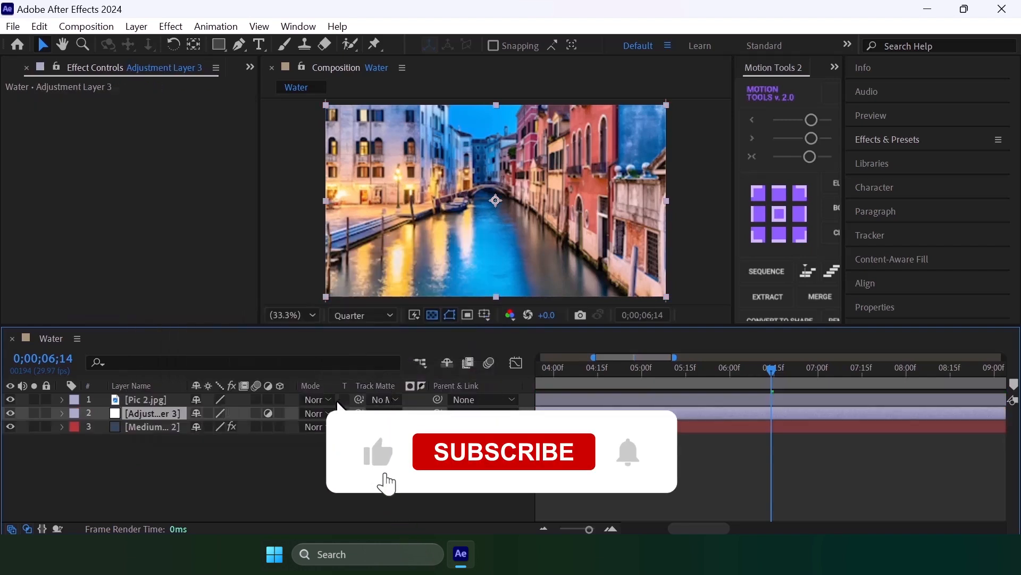
pyautogui.moveTo(155, 409); pyautogui.dragTo(157, 398)
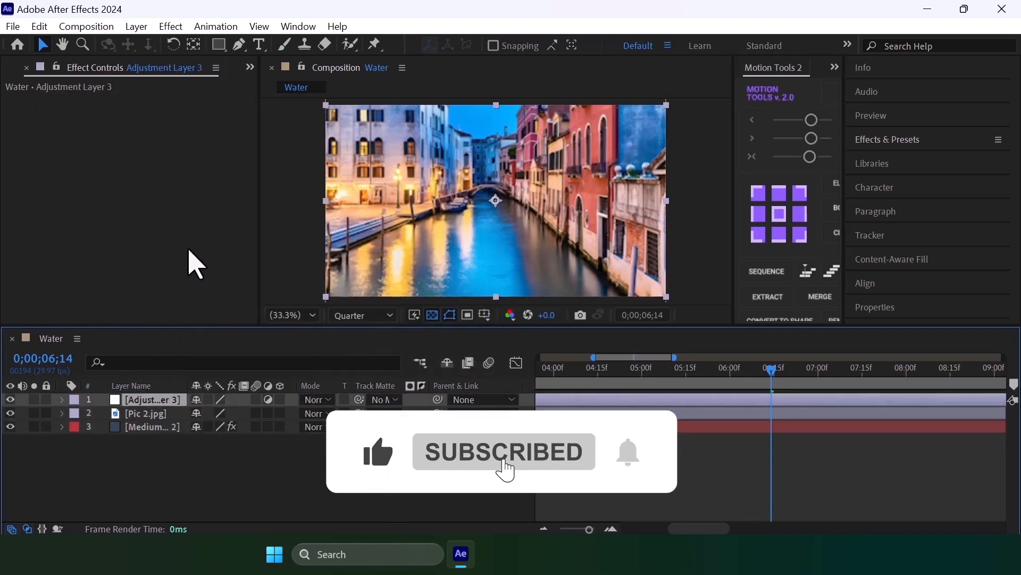
# Step: Apply the Displacement Map effect to the adjustment layer
pyautogui.hotkey('ctrl', 'space')
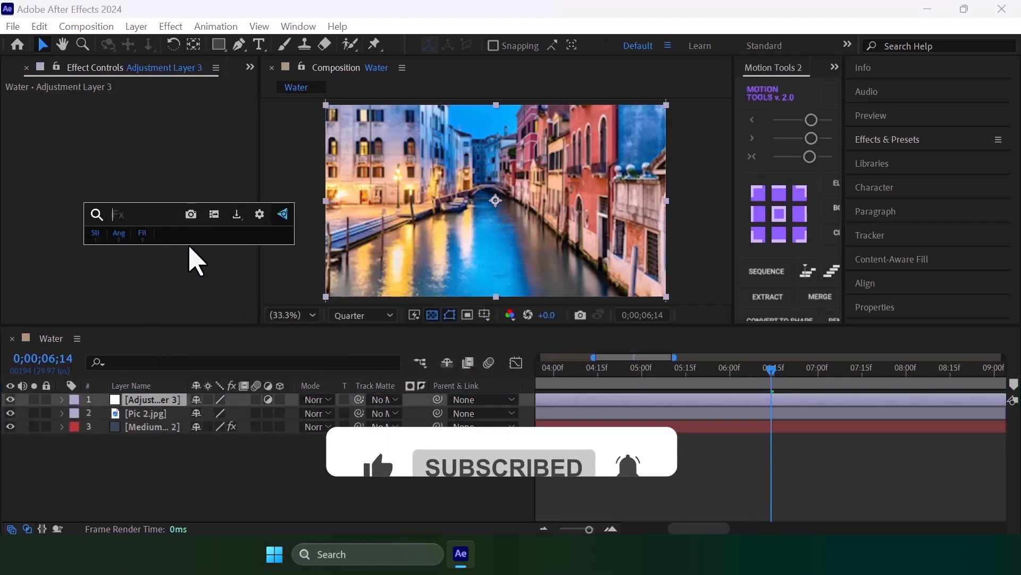
pyautogui.write('dis')
pyautogui.click(190, 247)
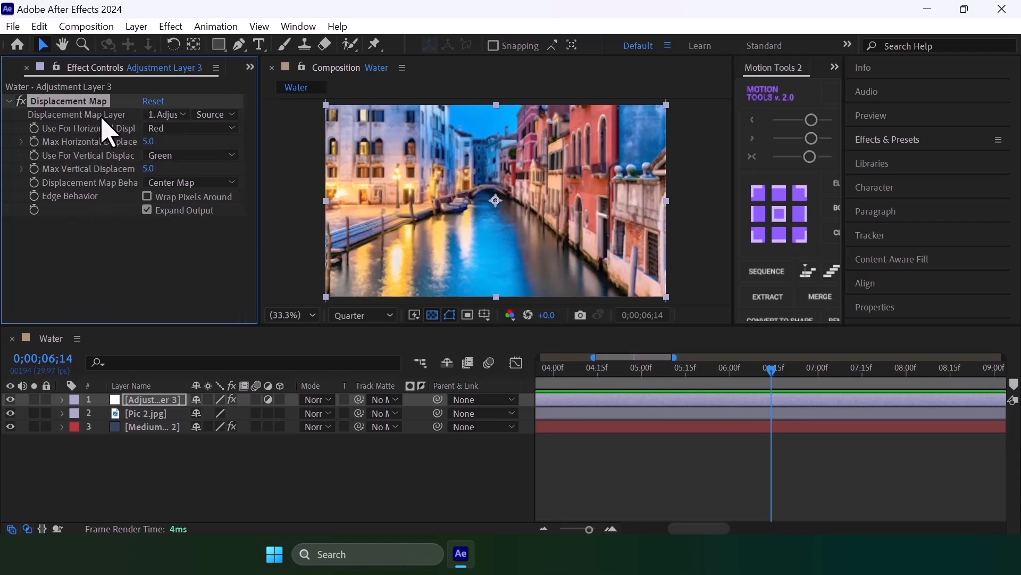
# Step: Set the displacement map layer to Medium Gray-Royal Blue Solid 2 with Effects & Masks as its source, and return the playhead to the start
pyautogui.click(169, 115)
pyautogui.click(217, 196)
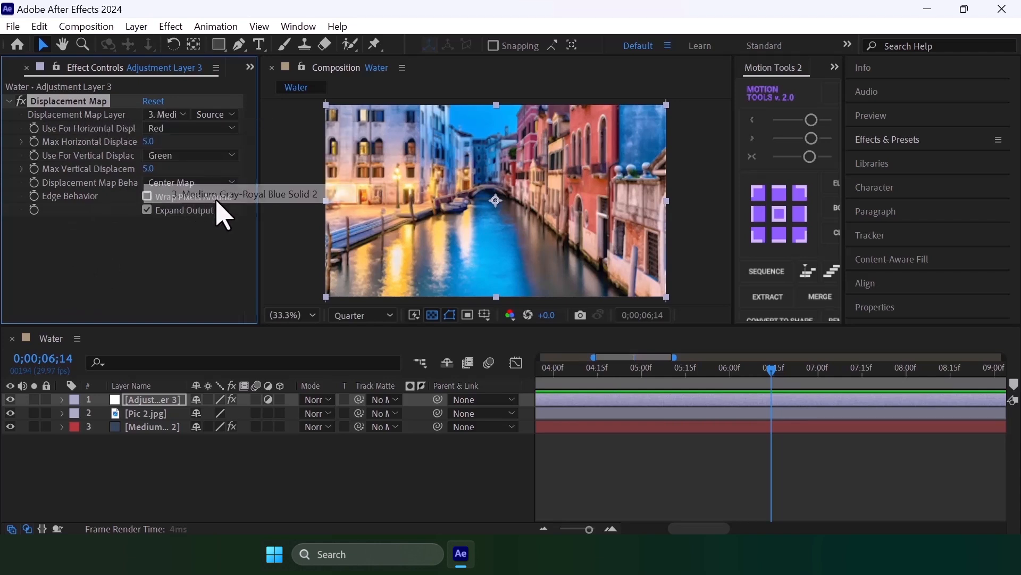
pyautogui.click(204, 115)
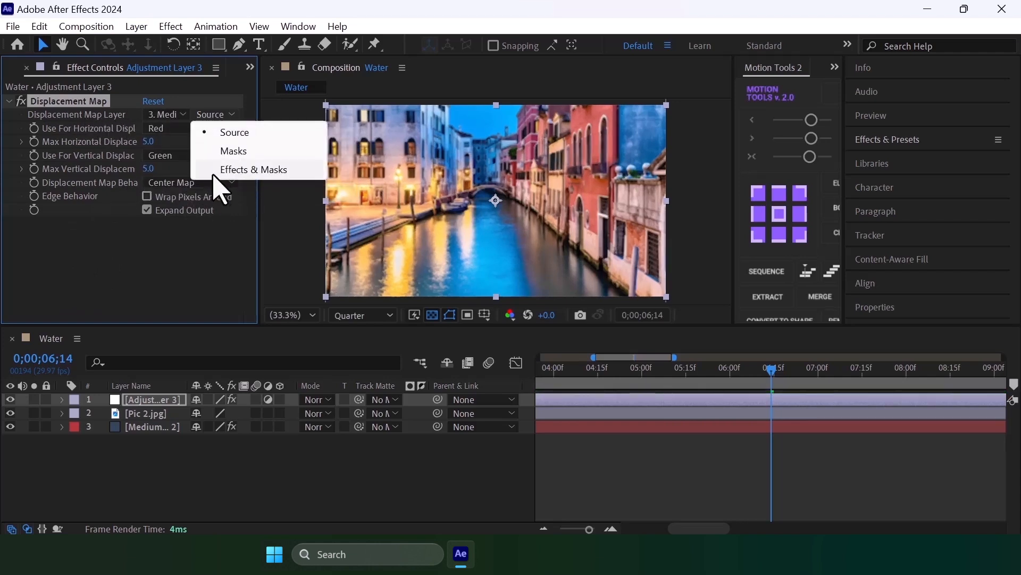
pyautogui.click(229, 170)
pyautogui.press('Home')
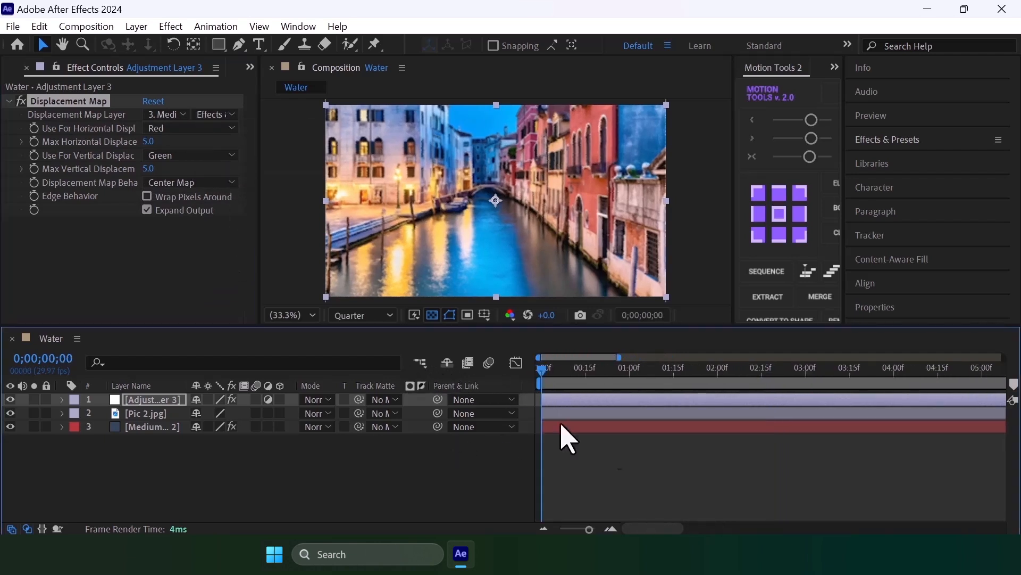
# Step: Set the adjustment layer's Displacement Map to use Luminance for both horizontal and vertical displacement
pyautogui.click(556, 428)
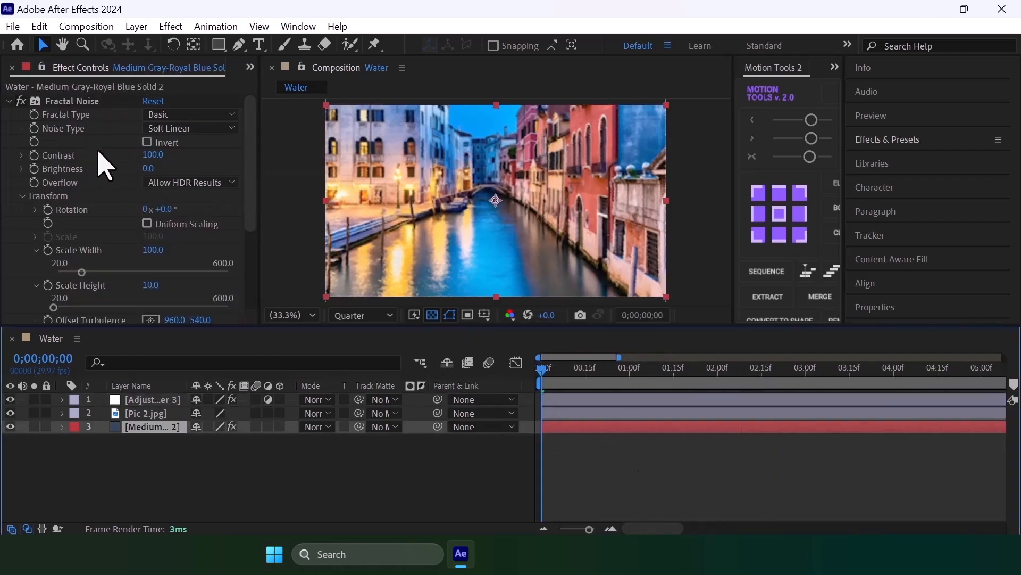
pyautogui.click(154, 399)
pyautogui.moveTo(261, 154); pyautogui.dragTo(293, 142)
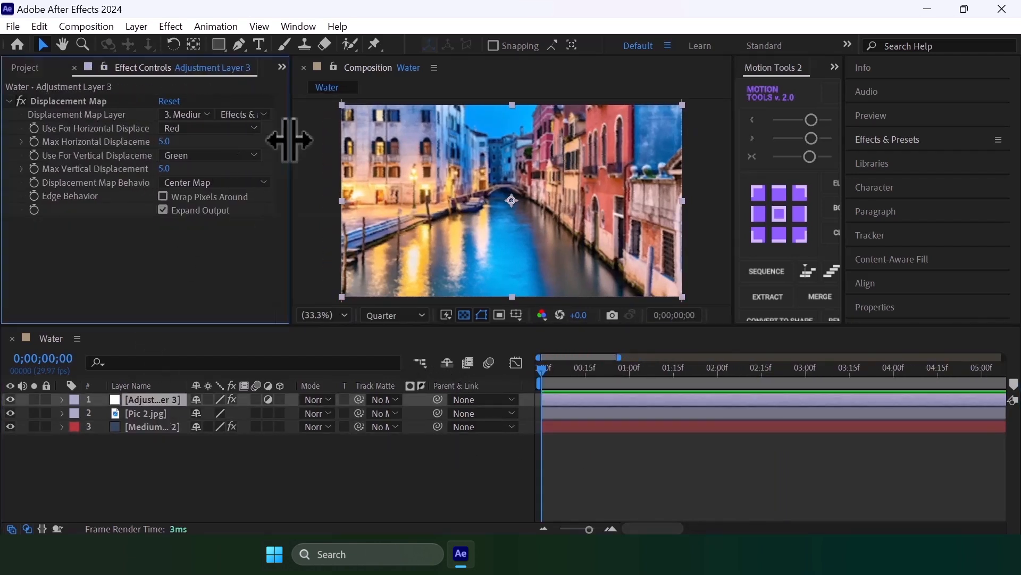
pyautogui.click(198, 130)
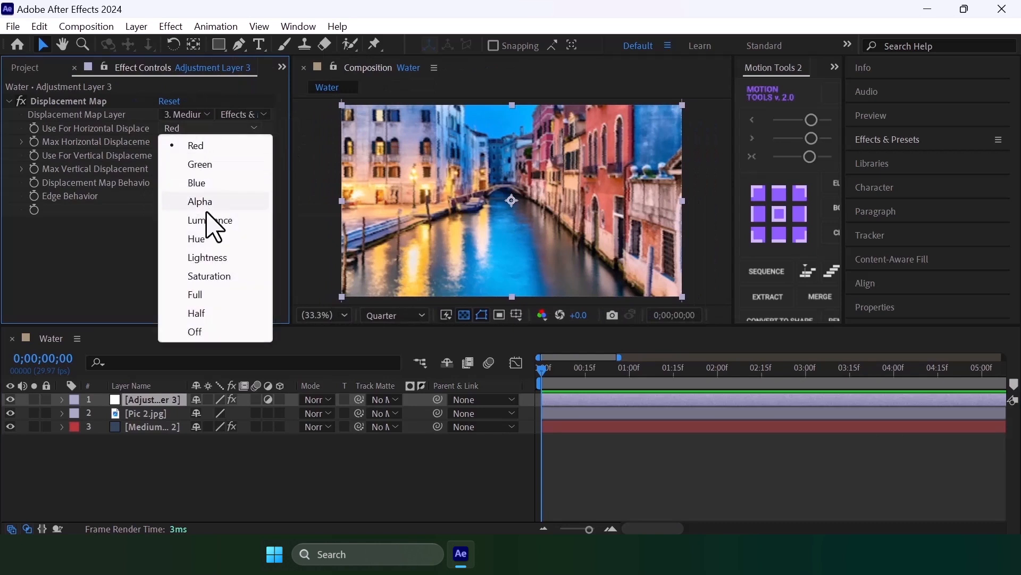
pyautogui.click(216, 221)
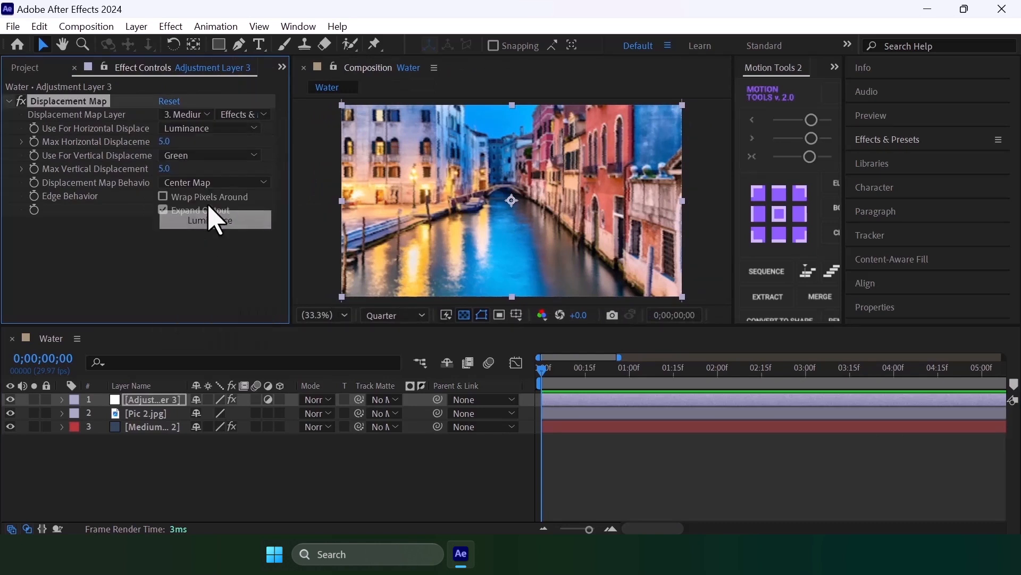
pyautogui.click(214, 157)
pyautogui.click(215, 246)
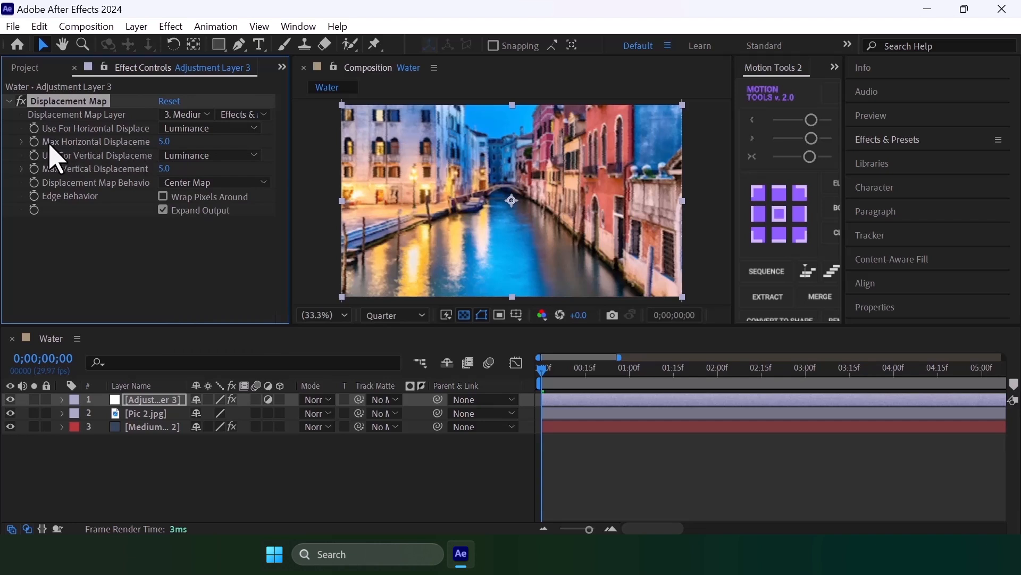
# Step: Set the Displacement Map's maximum horizontal displacement to 150 and its maximum vertical displacement to 0
pyautogui.click(164, 141)
pyautogui.write('150')
pyautogui.press('Return')
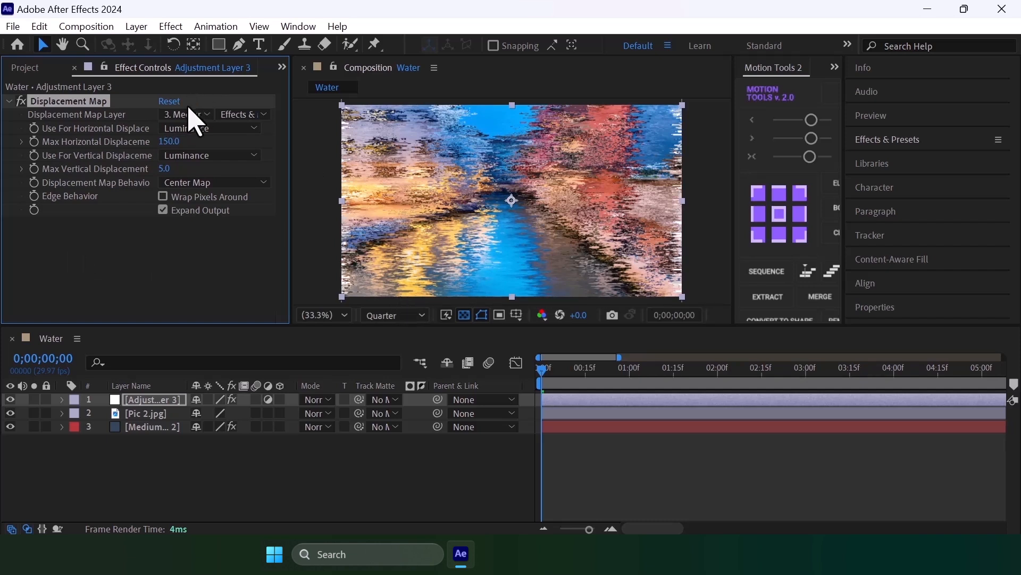
pyautogui.click(164, 168)
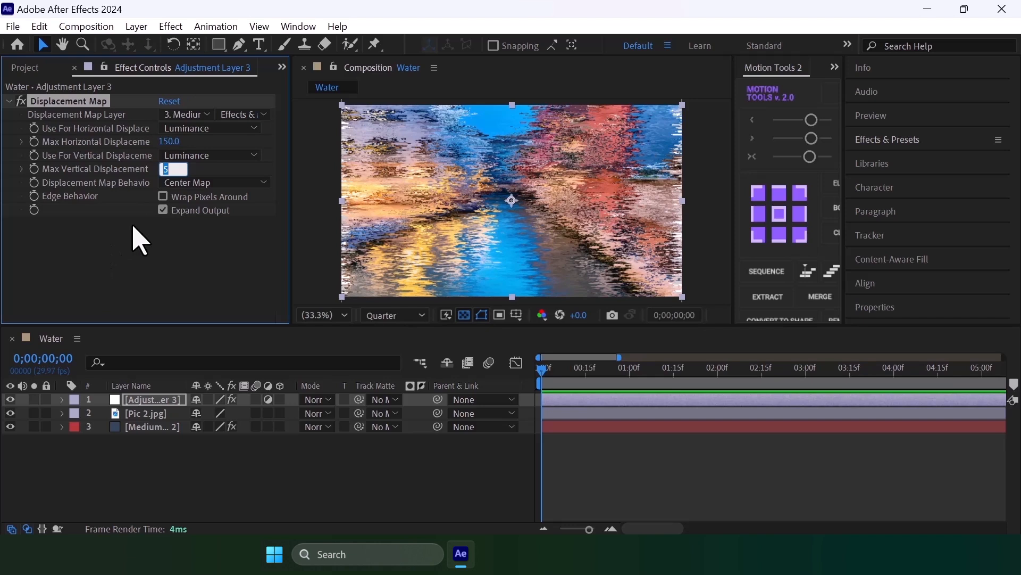
pyautogui.write('0')
pyautogui.press('Return')
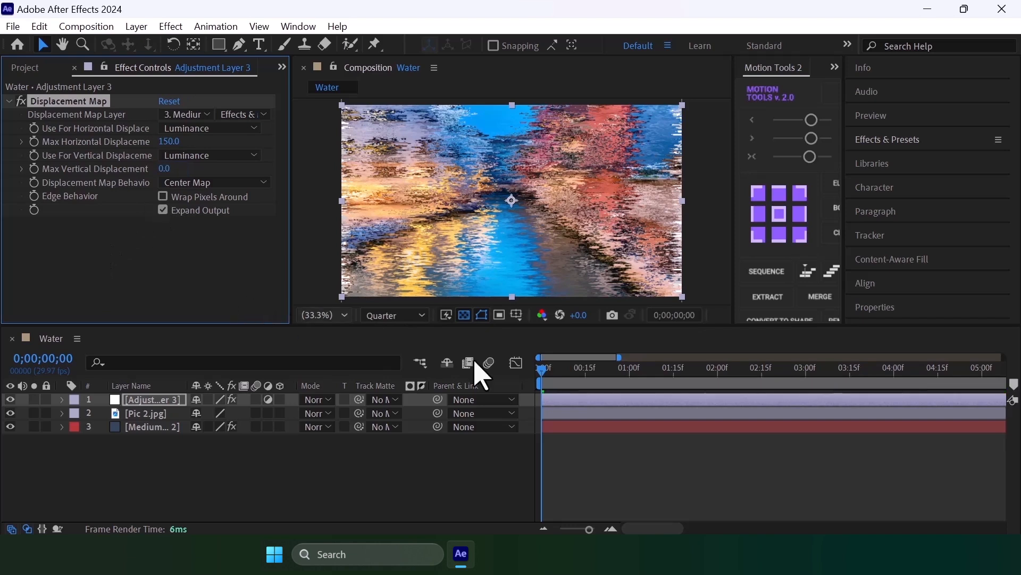
pyautogui.click(605, 490)
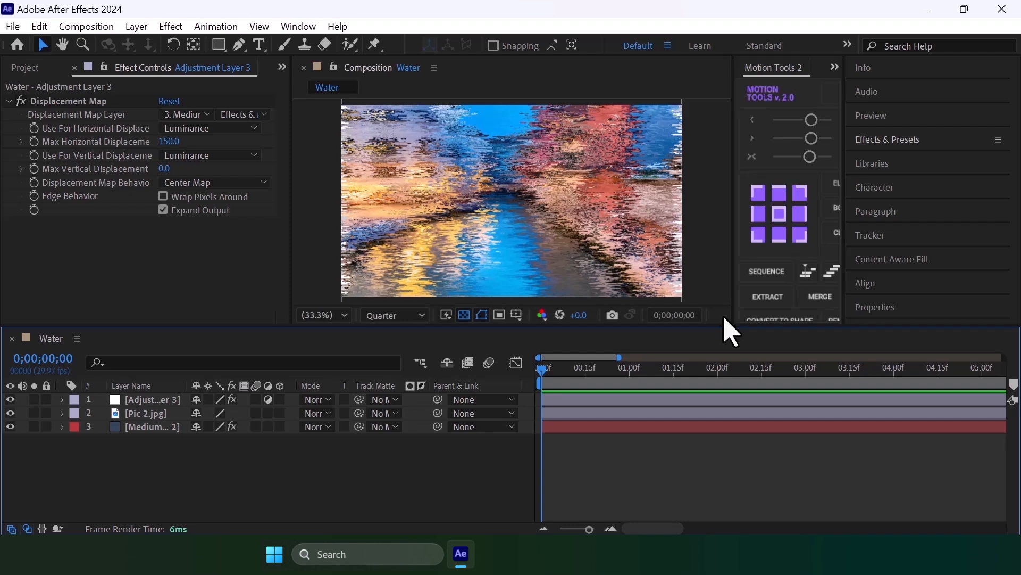
# Step: Apply the Motion Tile effect to the adjustment layer and place it above Displacement Map in the effect order
pyautogui.click(146, 400)
pyautogui.hotkey('ctrl', 'space')
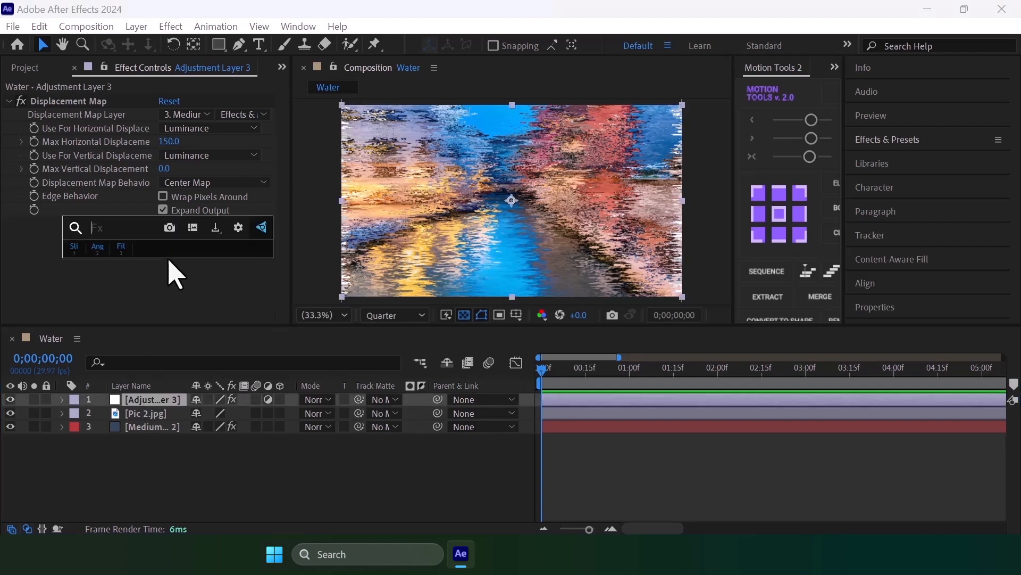
pyautogui.write('motile')
pyautogui.press('Return')
pyautogui.scroll(2, 64, 272)
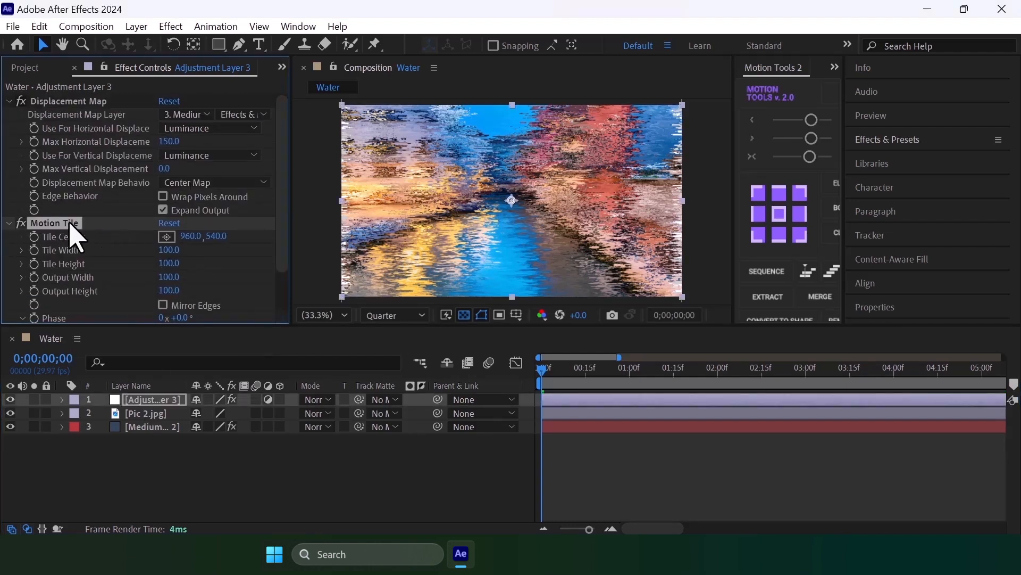
pyautogui.moveTo(70, 223); pyautogui.dragTo(69, 100)
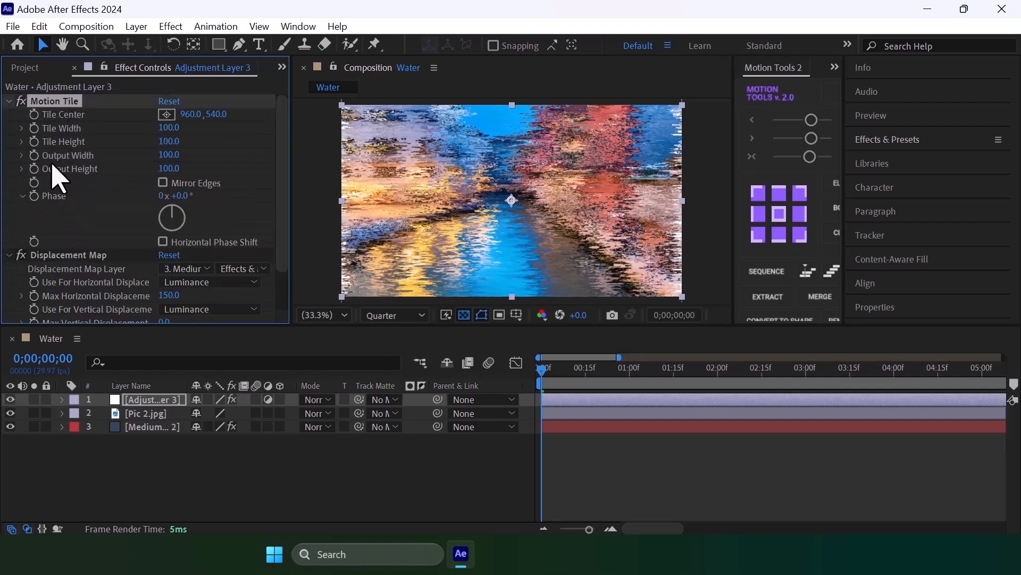
# Step: Set Motion Tile's output width and output height to 150 and enable Mirror Edges
pyautogui.click(170, 155)
pyautogui.write('150')
pyautogui.press('Return')
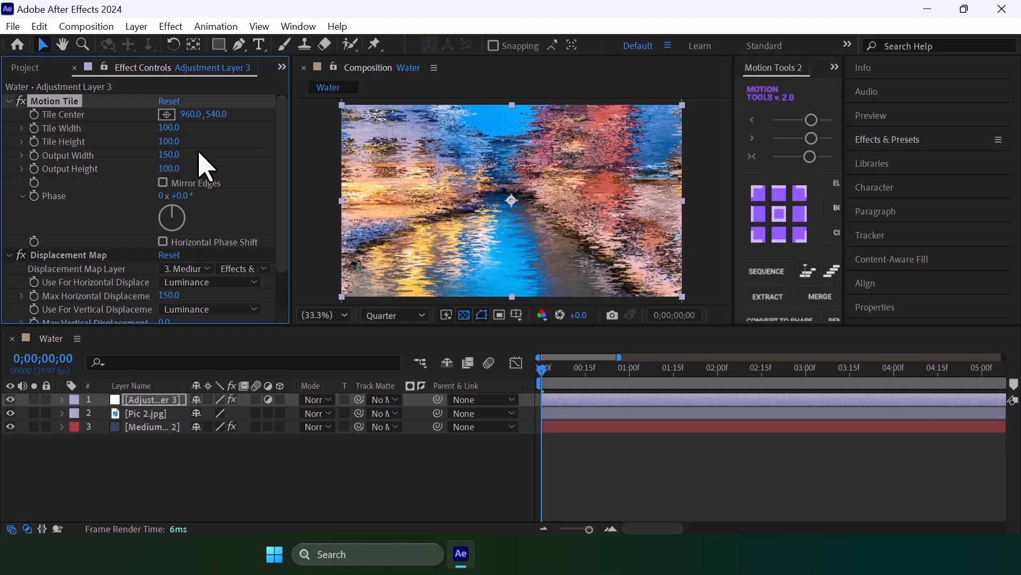
pyautogui.click(169, 169)
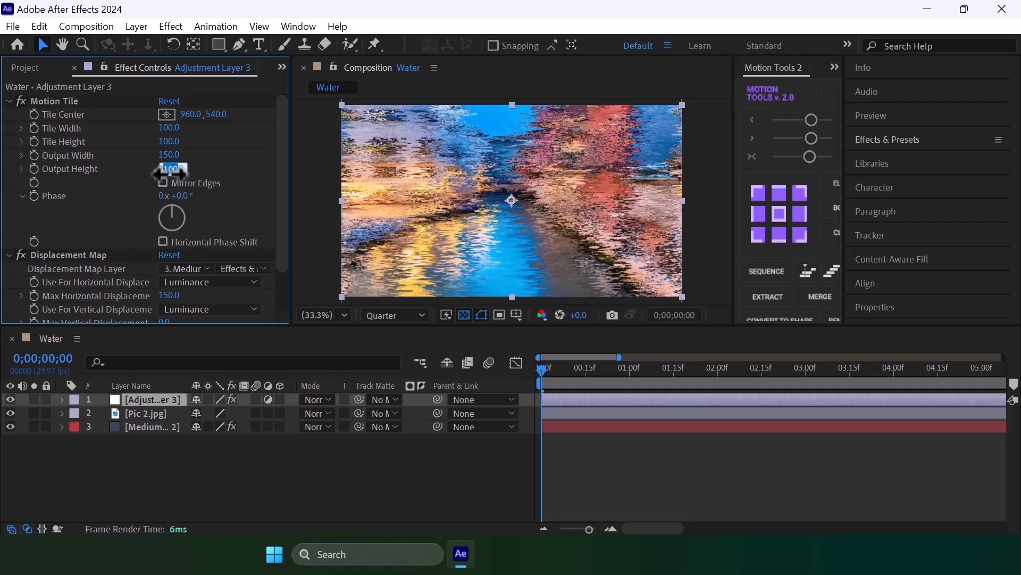
pyautogui.write('150')
pyautogui.press('Return')
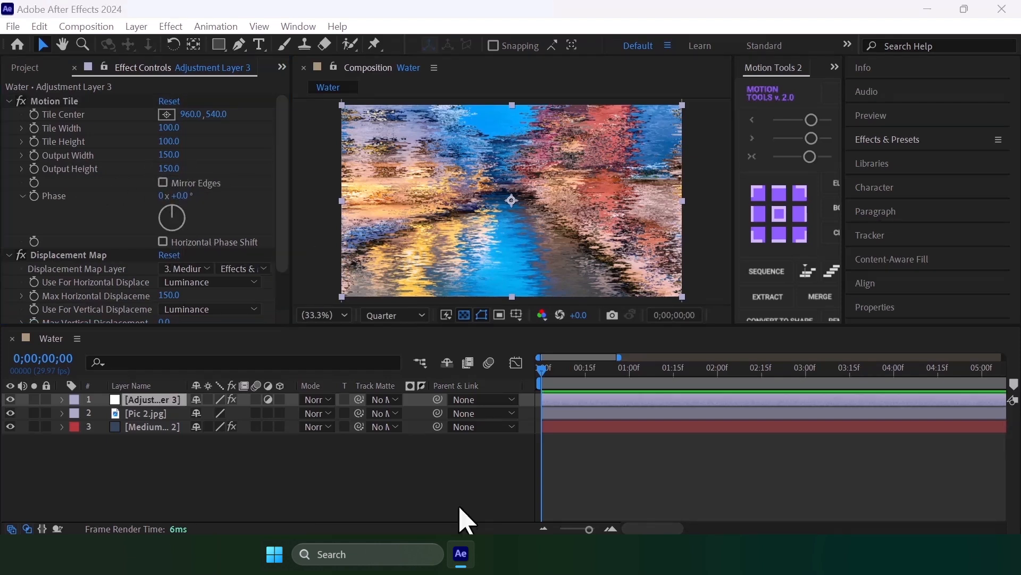
pyautogui.click(162, 183)
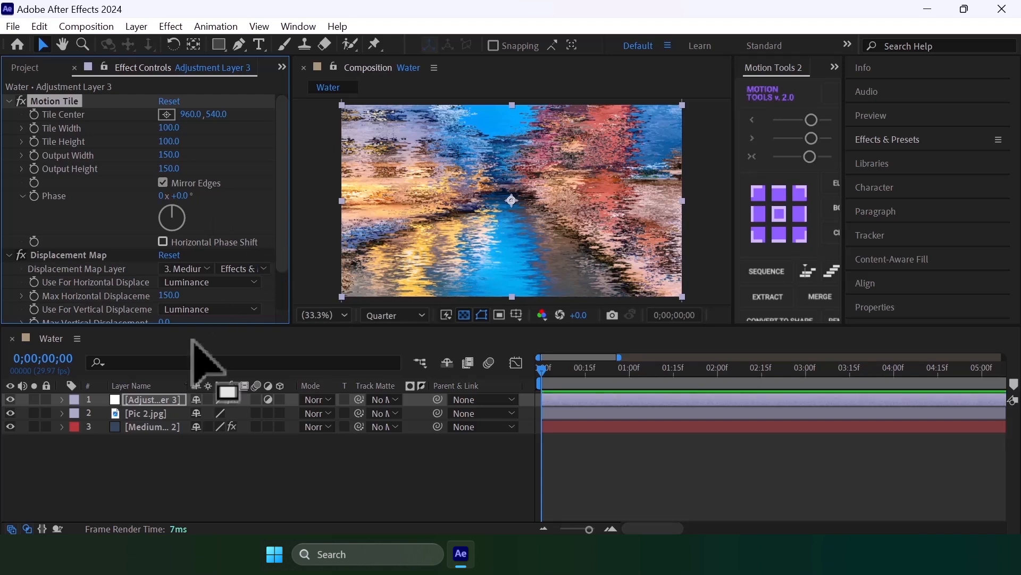
# Step: Hide the adjustment layer and draw a closed Pen tool mask on it around the canal water
pyautogui.click(142, 402)
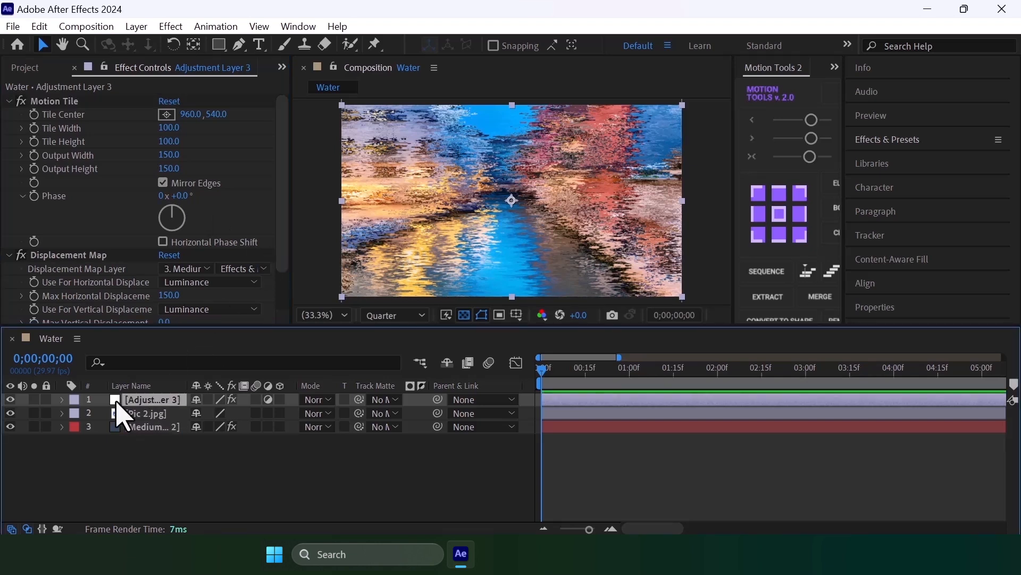
pyautogui.click(10, 399)
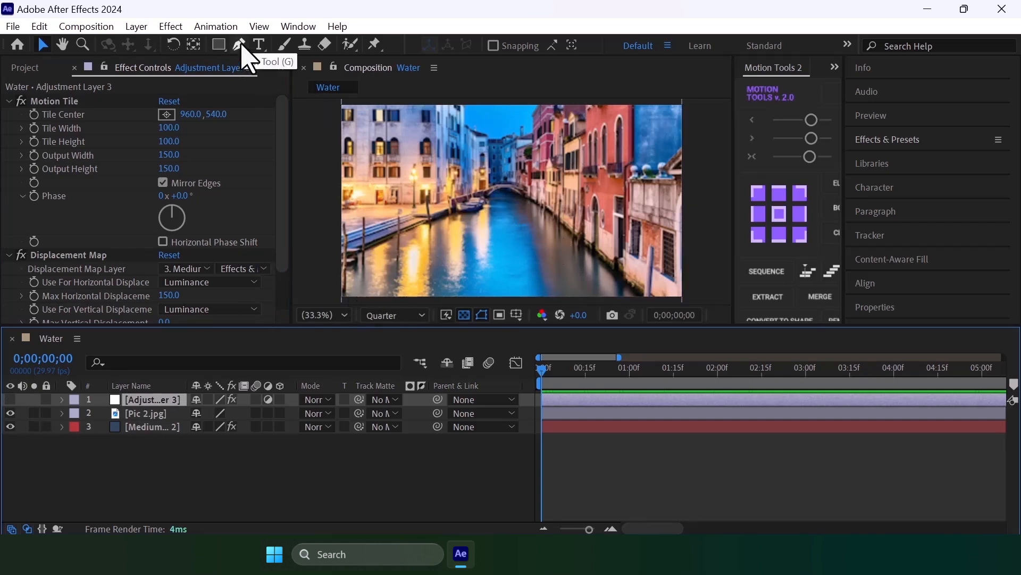
pyautogui.press('h')
pyautogui.moveTo(457, 267); pyautogui.dragTo(390, 229)
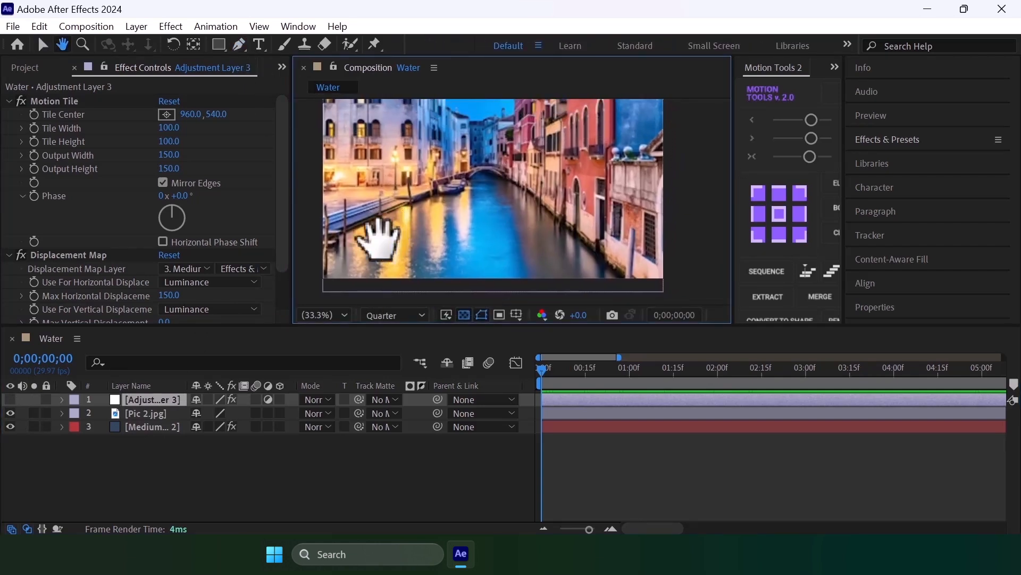
pyautogui.press('g')
pyautogui.click(328, 285)
pyautogui.click(332, 256)
pyautogui.click(355, 235)
pyautogui.click(377, 221)
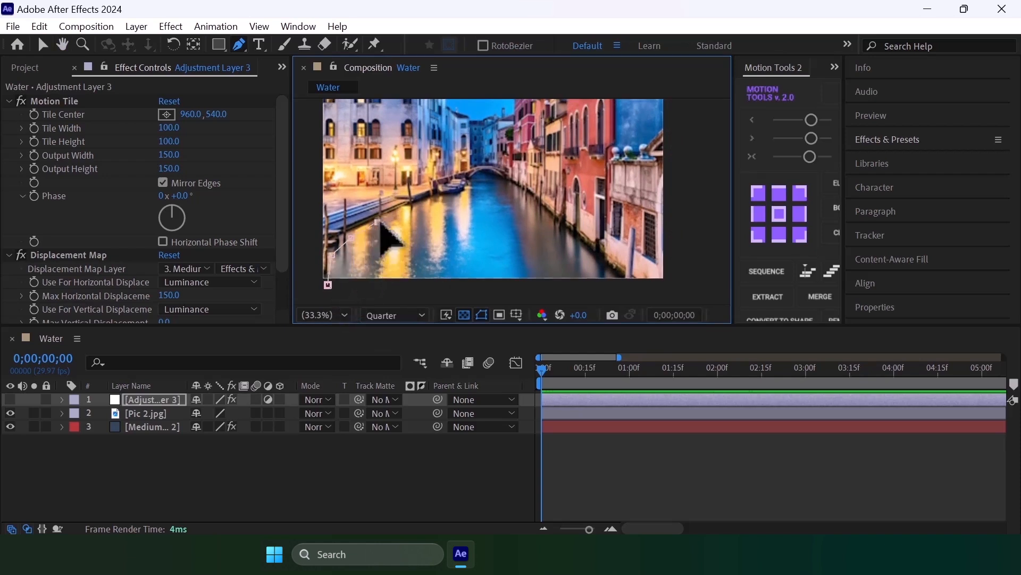
pyautogui.click(413, 208)
pyautogui.click(439, 198)
pyautogui.click(461, 194)
pyautogui.click(473, 188)
pyautogui.click(508, 184)
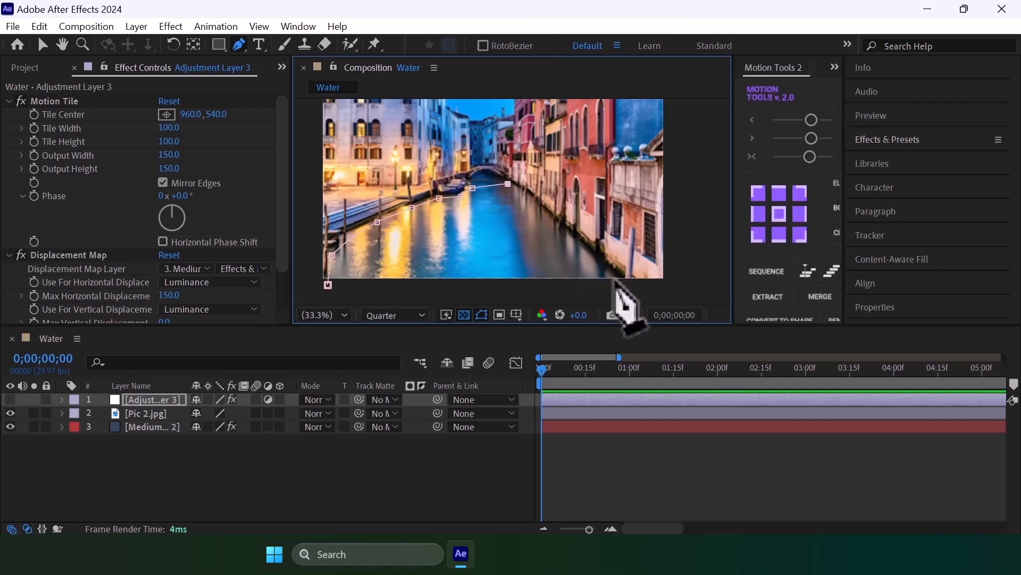
pyautogui.click(617, 278)
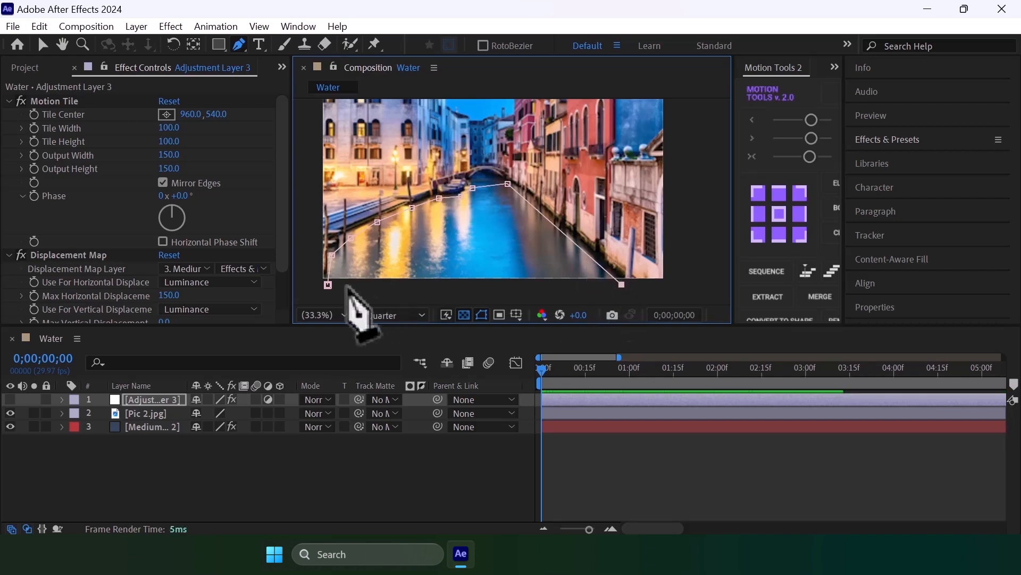
pyautogui.click(327, 285)
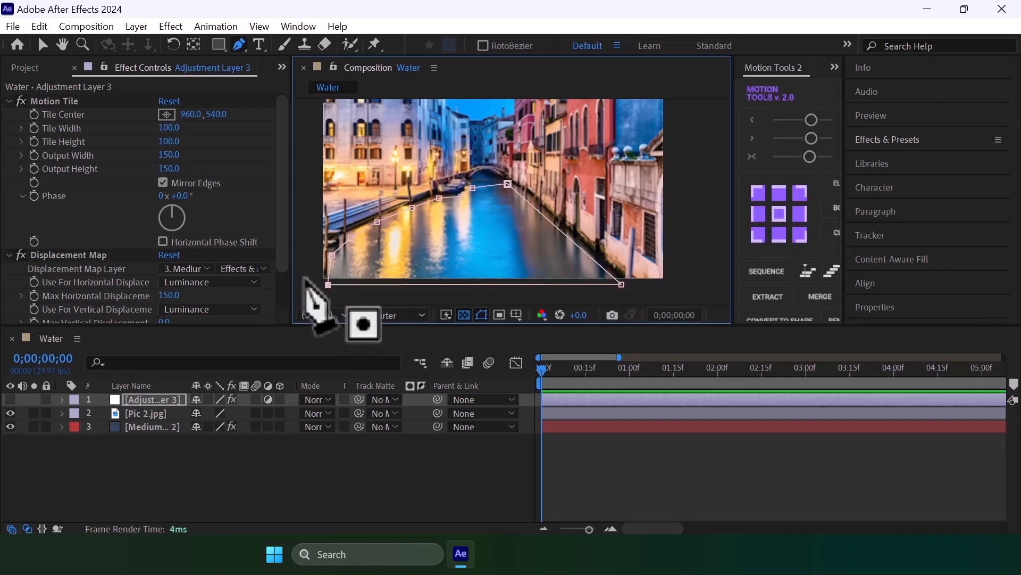
# Step: Show the adjustment layer again, preview the masked water animation, and return the playhead to the start
pyautogui.click(10, 400)
pyautogui.click(341, 463)
pyautogui.press('space')
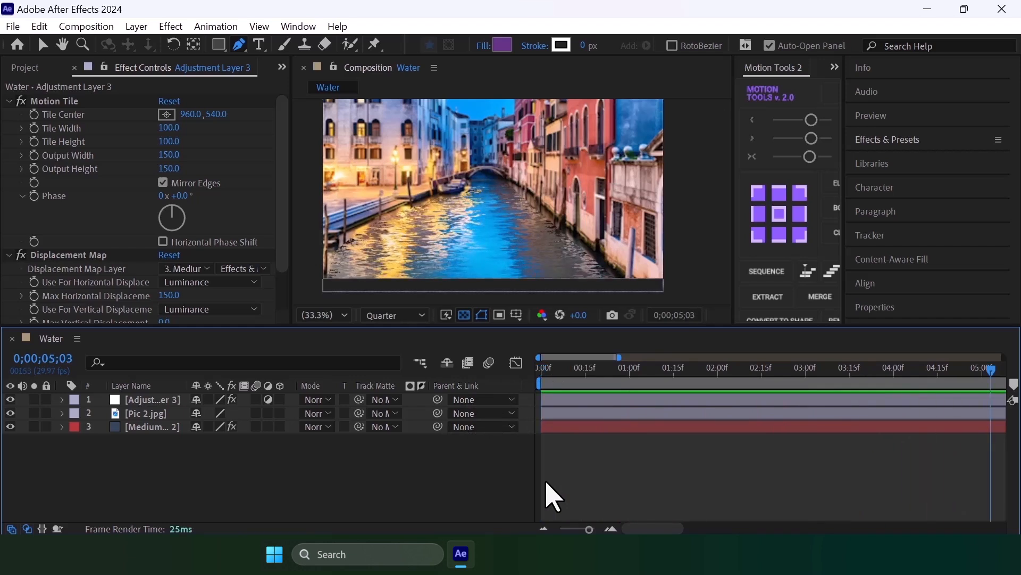
pyautogui.moveTo(557, 370); pyautogui.dragTo(518, 376)
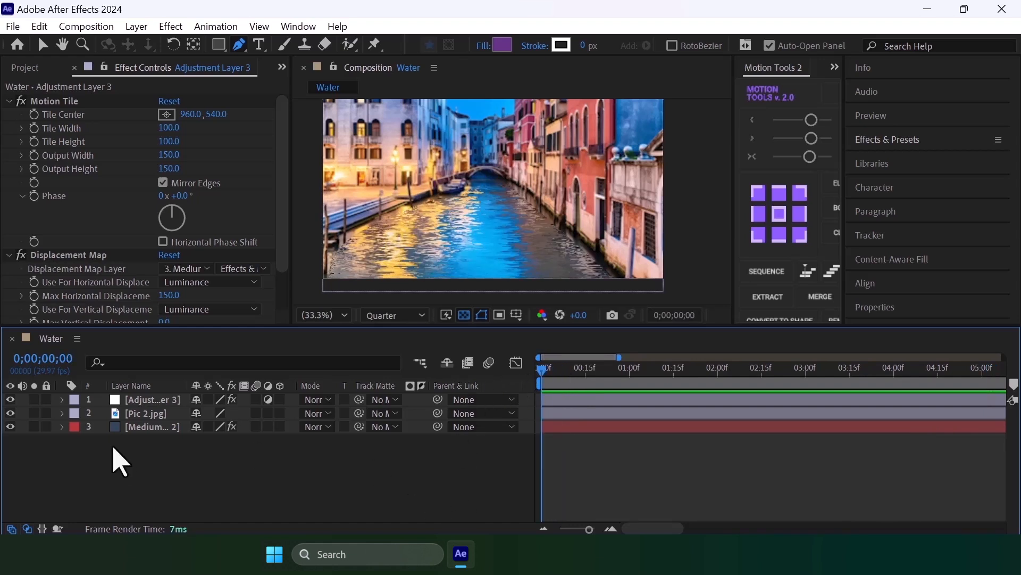
# Step: Set the feather of the adjustment layer's mask to 50 pixels and collapse the layer's properties
pyautogui.click(62, 400)
pyautogui.click(109, 414)
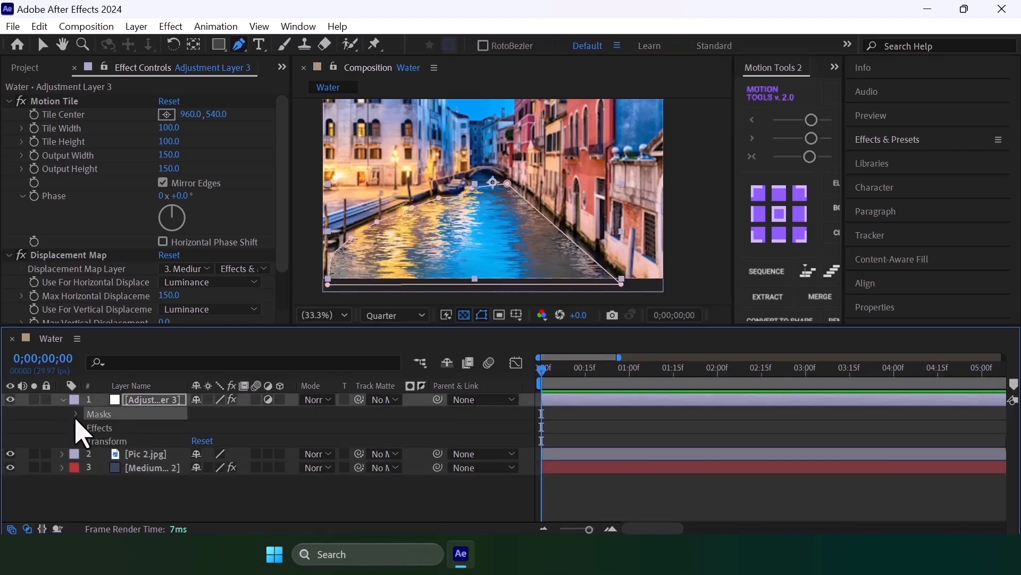
pyautogui.click(76, 428)
pyautogui.click(76, 428)
pyautogui.click(76, 414)
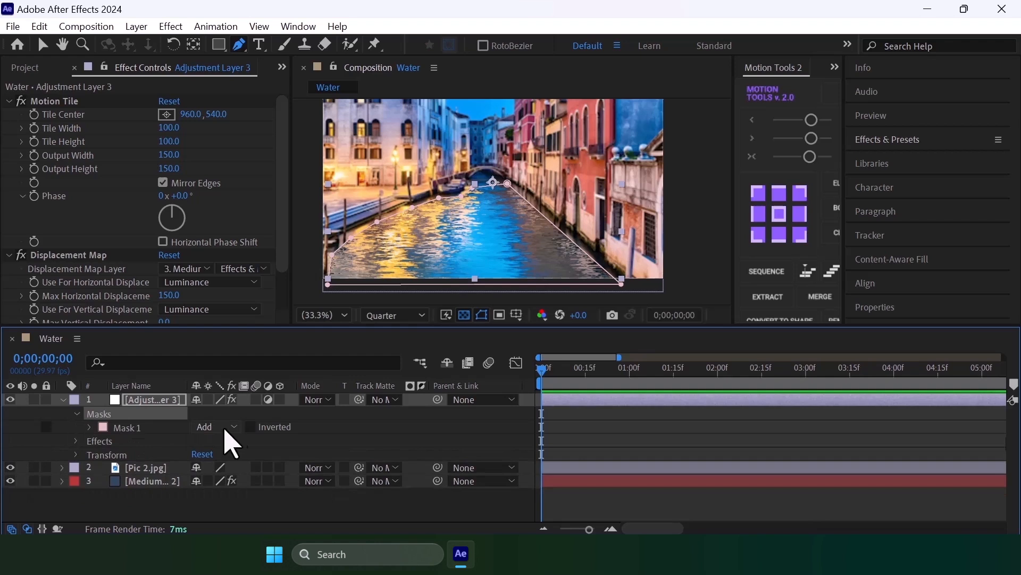
pyautogui.click(91, 427)
pyautogui.click(211, 454)
pyautogui.click(456, 433)
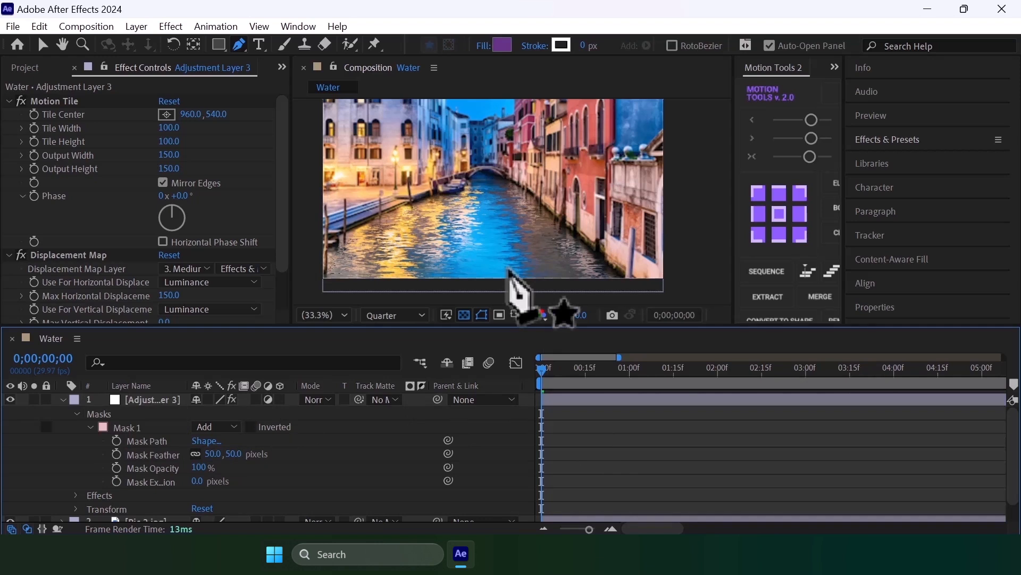
pyautogui.press('v')
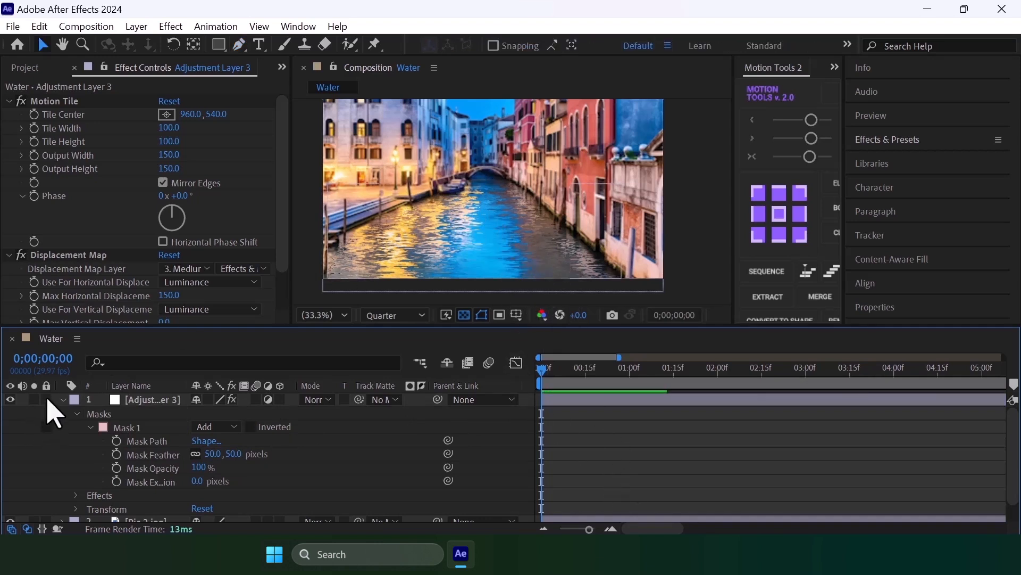
pyautogui.click(63, 400)
# Step: Apply the Compound Blur effect to the adjustment layer and place it between Motion Tile and Displacement Map
pyautogui.click(147, 399)
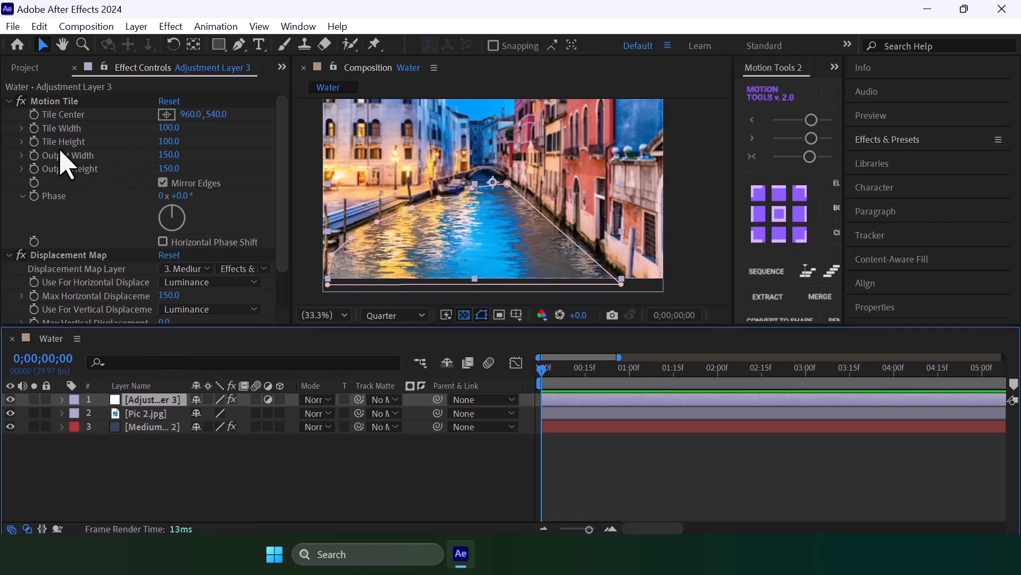
pyautogui.click(9, 101)
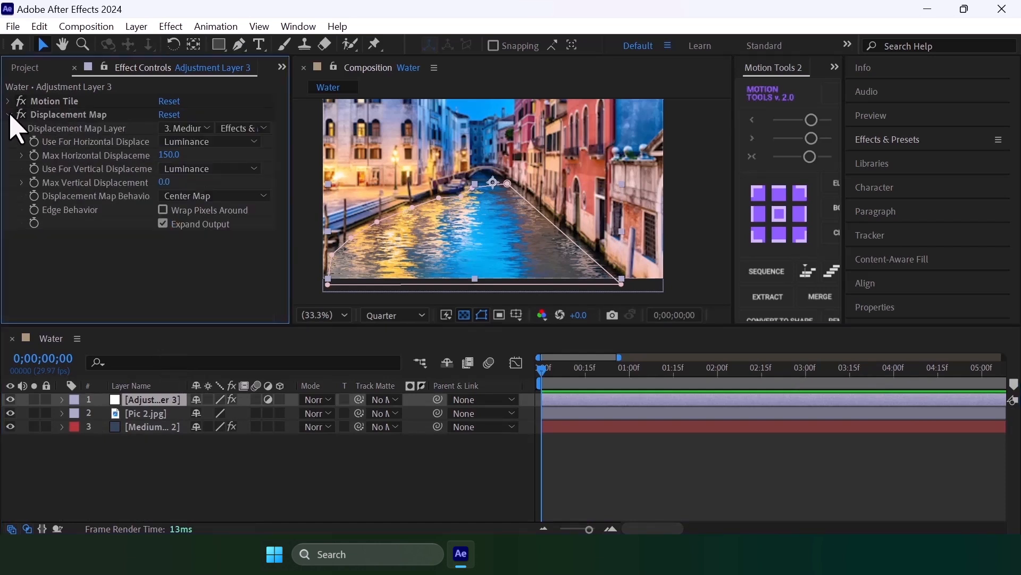
pyautogui.click(9, 115)
pyautogui.hotkey('ctrl', 'space')
pyautogui.write('comp')
pyautogui.click(217, 265)
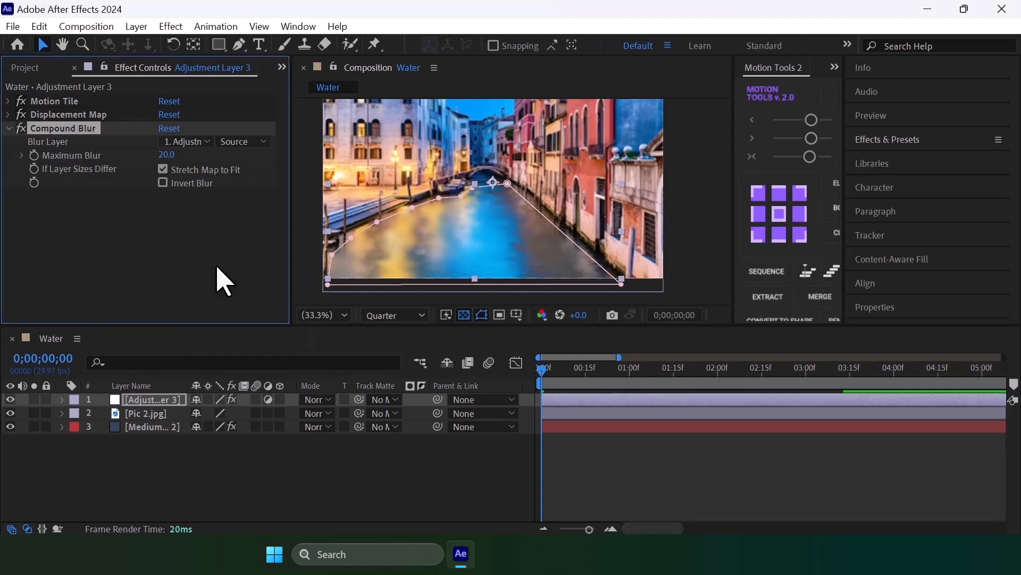
pyautogui.moveTo(78, 128); pyautogui.dragTo(80, 111)
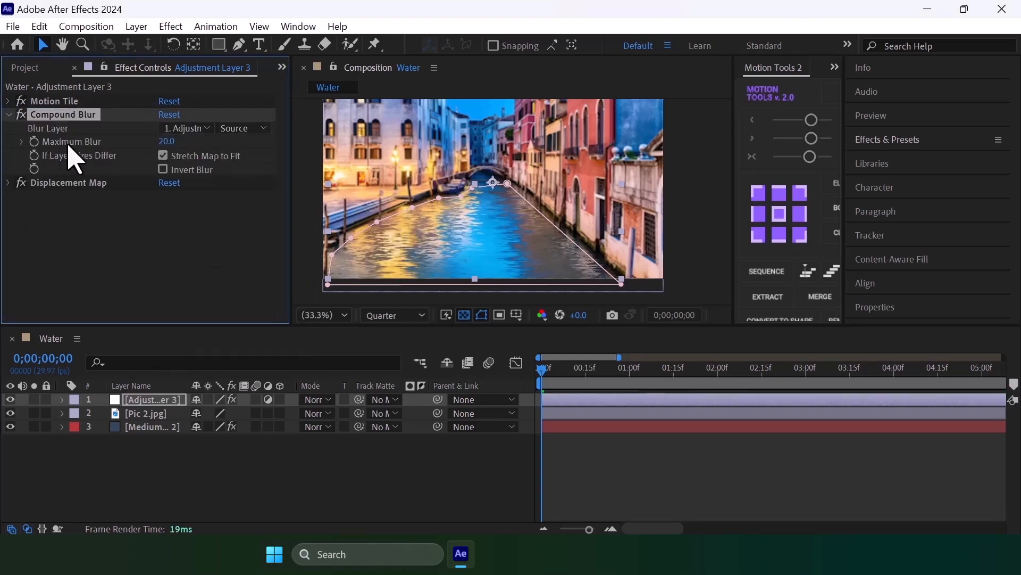
# Step: Adjust the Maximum Blur of Compound Blur and collapse the effect's settings
pyautogui.moveTo(166, 141)
pyautogui.mouseDown()
pyautogui.moveTo(103, 155)
pyautogui.moveTo(181, 146)
pyautogui.mouseUp()
pyautogui.click(167, 142)
pyautogui.click(8, 114)
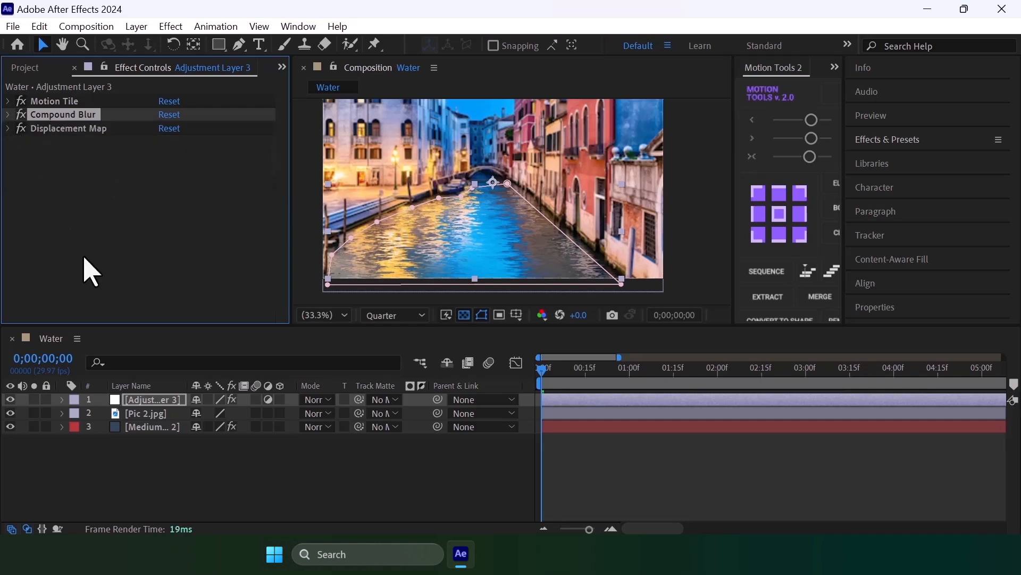
# Step: Apply the Curves effect to the adjustment layer
pyautogui.hotkey('ctrl', 'space')
pyautogui.write('cur')
pyautogui.click(154, 283)
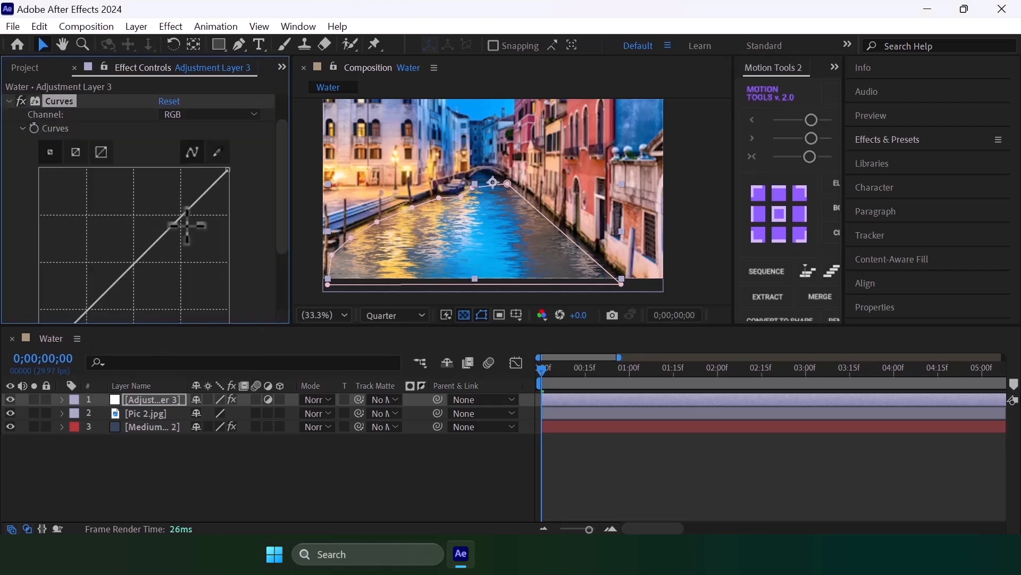
# Step: Darken the water slightly by pulling down the upper midtones of the RGB curve, and preview the animation
pyautogui.moveTo(181, 217); pyautogui.dragTo(182, 226)
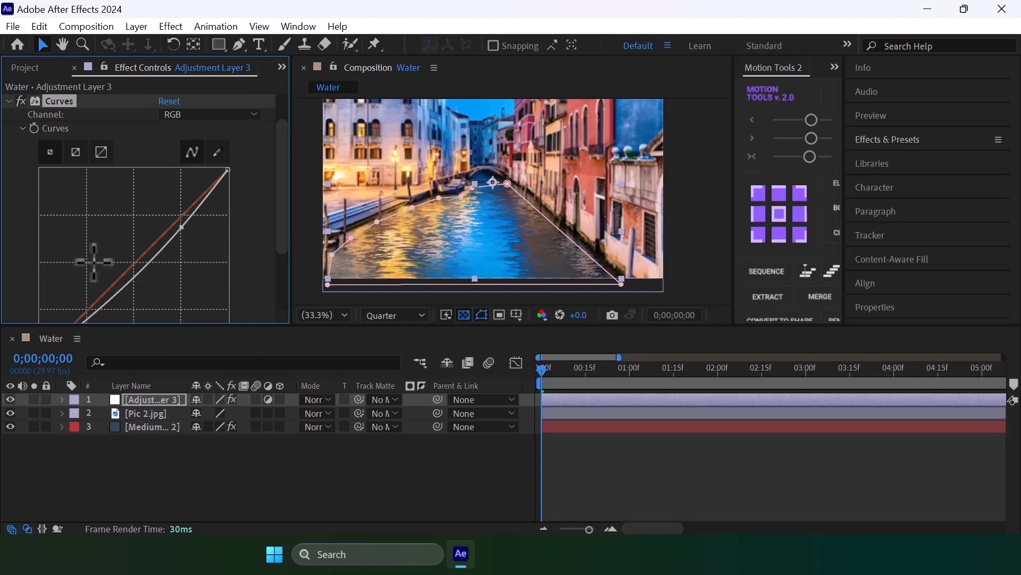
pyautogui.click(274, 497)
pyautogui.press('space')
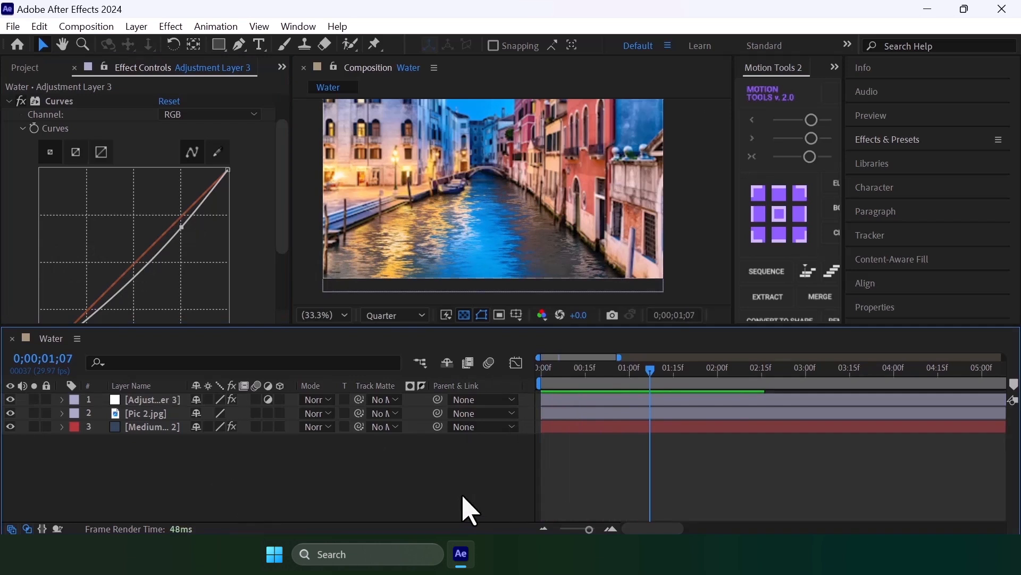
pyautogui.moveTo(467, 208)
pyautogui.mouseDown()
pyautogui.moveTo(447, 228)
pyautogui.moveTo(468, 218)
pyautogui.mouseUp()
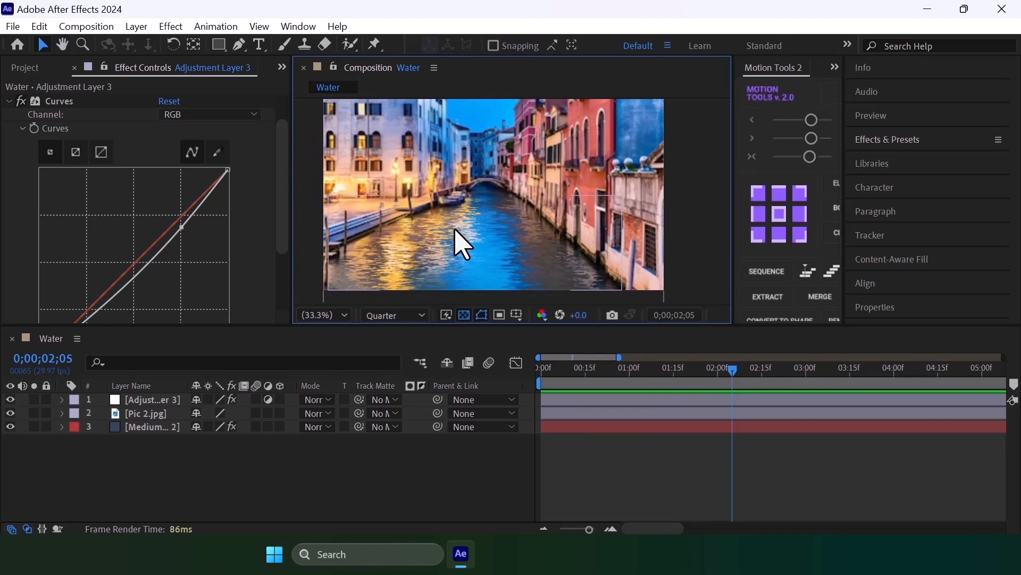
pyautogui.click(456, 479)
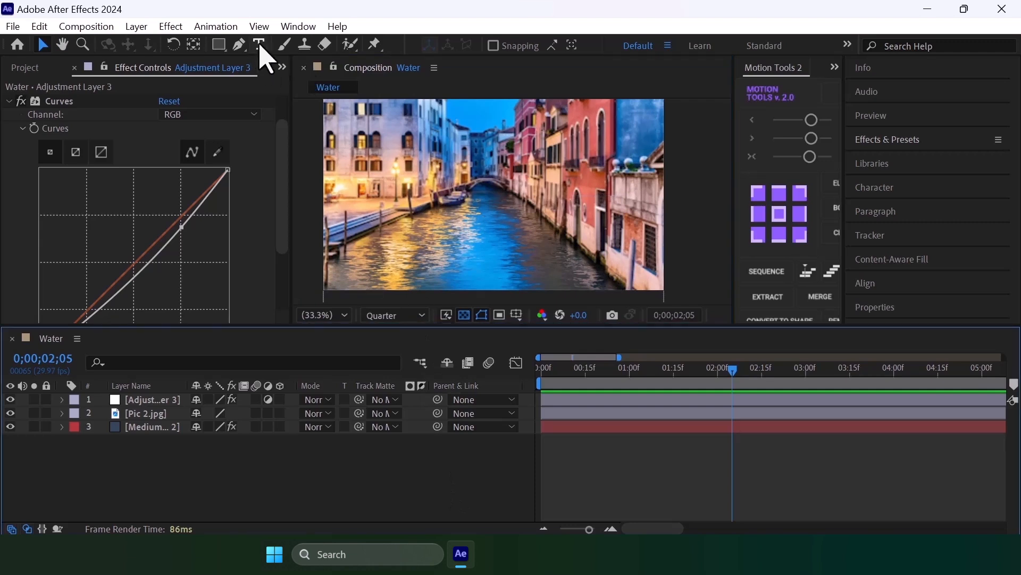
# Step: Add a text layer reading "LIGHT" over the canal water and centre its anchor point
pyautogui.click(259, 45)
pyautogui.click(467, 220)
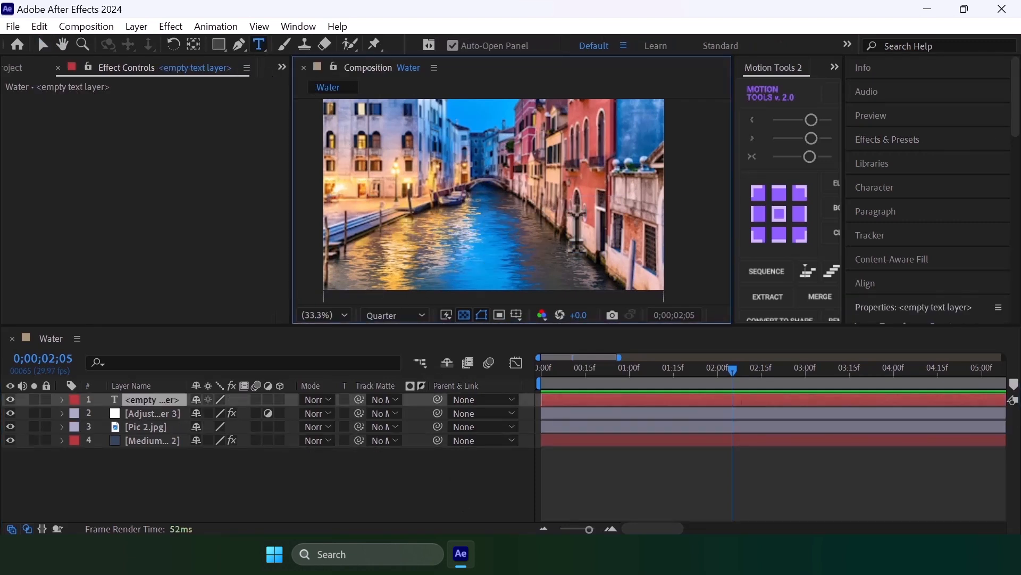
pyautogui.write('LIGHt')
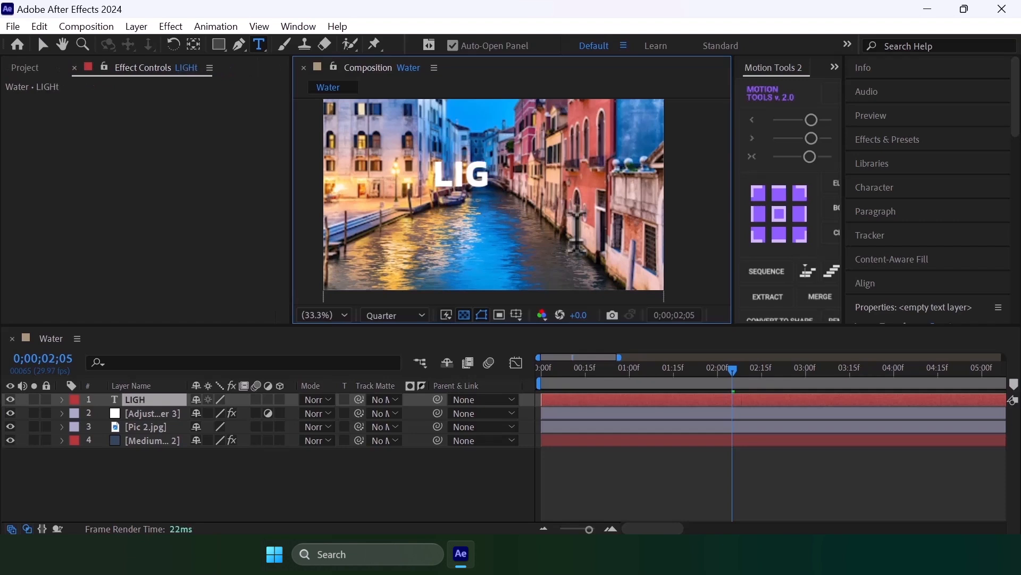
pyautogui.moveTo(533, 254); pyautogui.dragTo(551, 304)
pyautogui.click(778, 216)
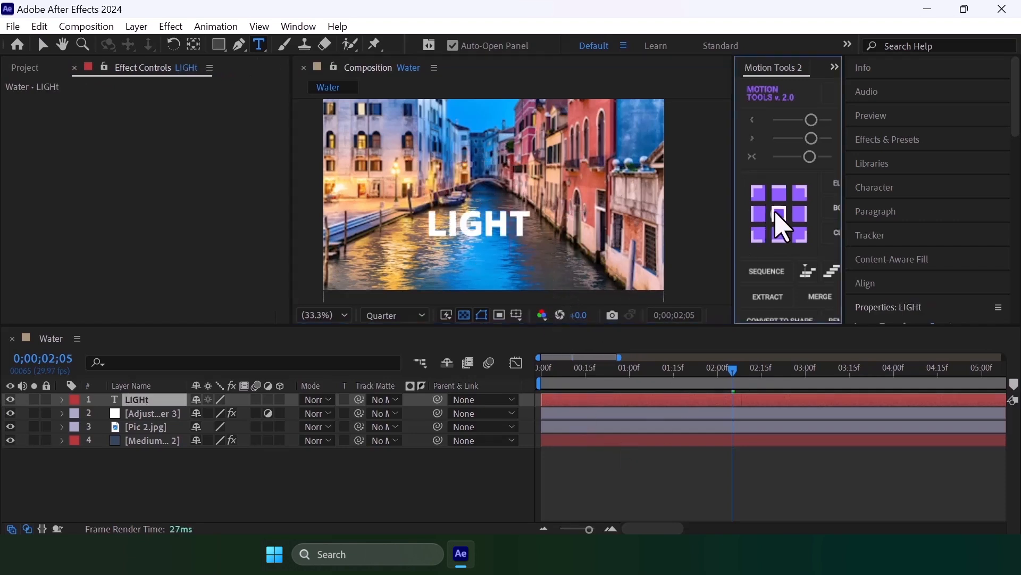
pyautogui.click(627, 490)
pyautogui.press('v')
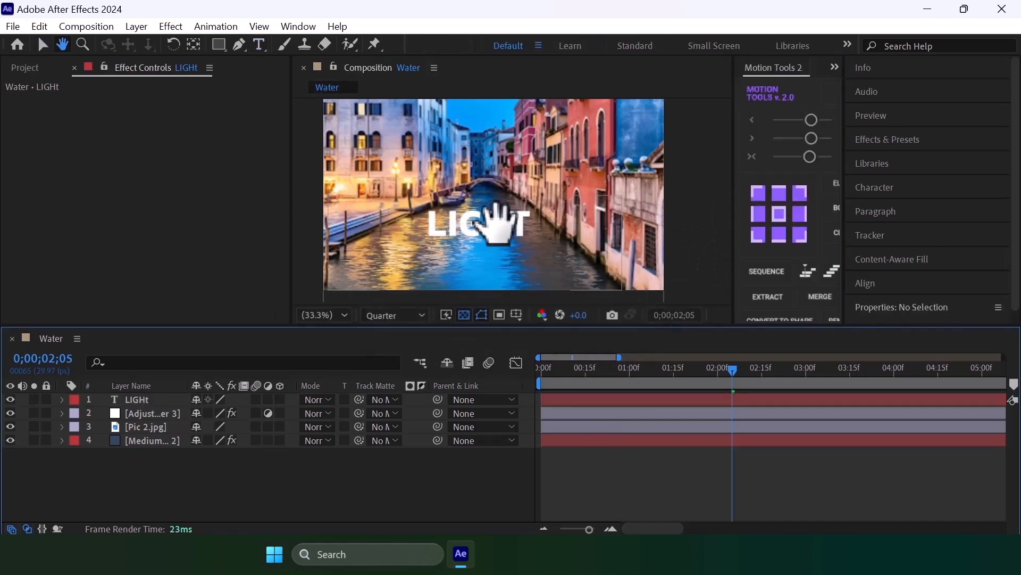
# Step: Nudge the LIGHT text slightly upward over the canal
pyautogui.scroll(3, 489, 224)
pyautogui.scroll(-2, 570, 217)
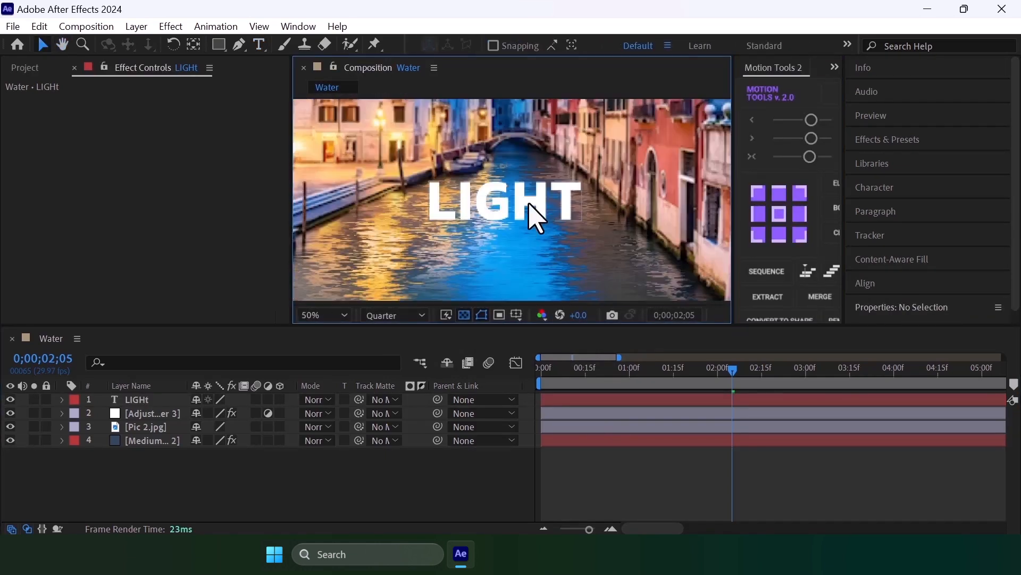
pyautogui.click(524, 213)
pyautogui.hotkey('shift', 'Up')
pyautogui.hotkey('shift', 'Up')
pyautogui.hotkey('shift', 'Up')
pyautogui.hotkey('shift', 'Up')
pyautogui.hotkey('shift', 'Up')
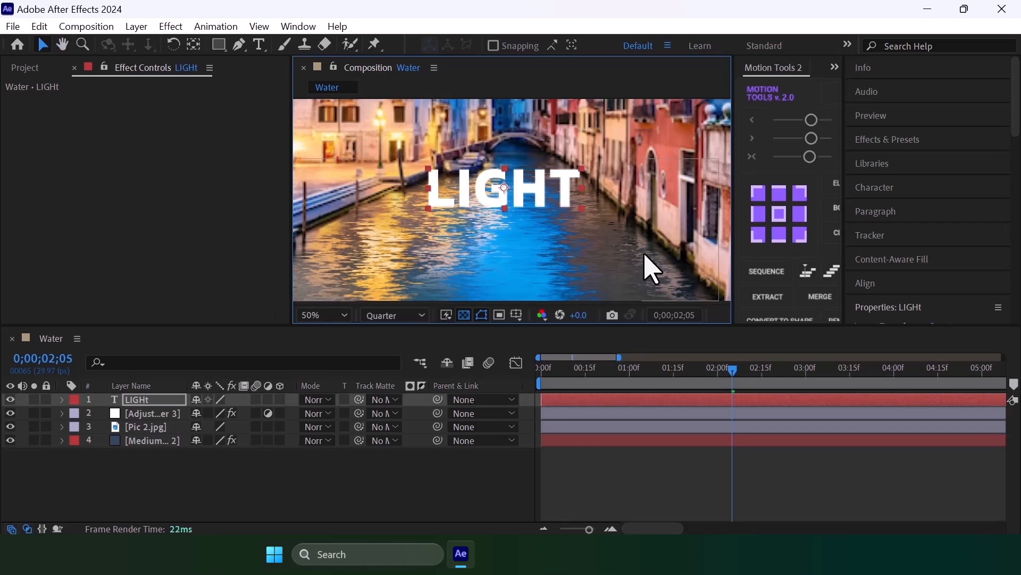
# Step: Return to the first frame and apply the Mirror effect to the LIGHT text layer
pyautogui.press('Home')
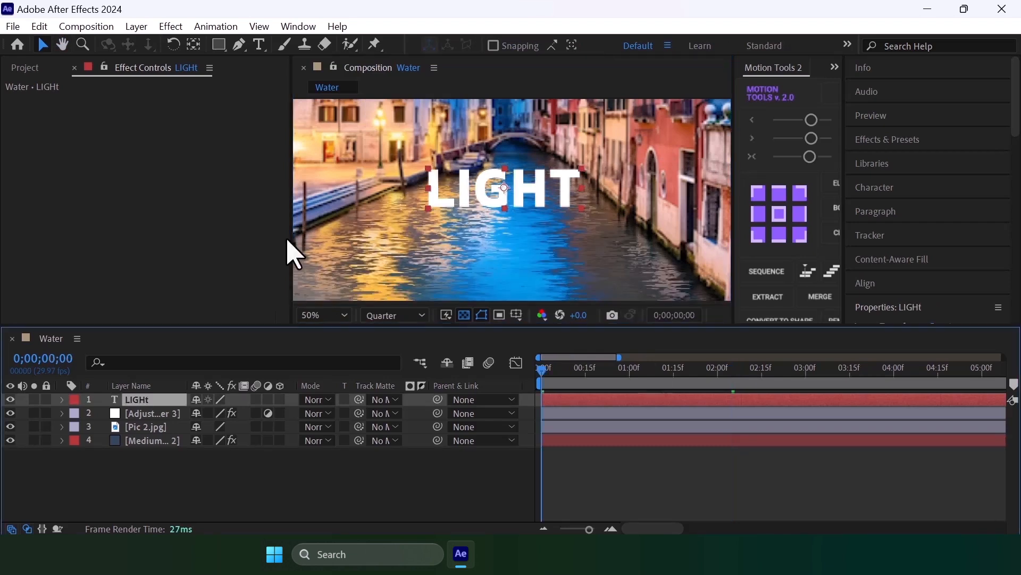
pyautogui.hotkey('ctrl', 'space')
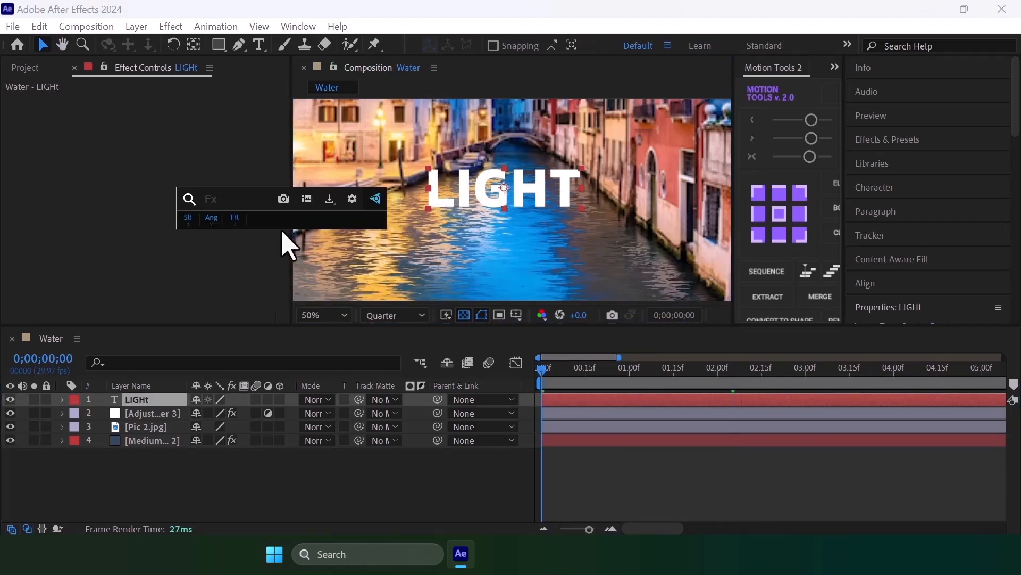
pyautogui.write('mirr')
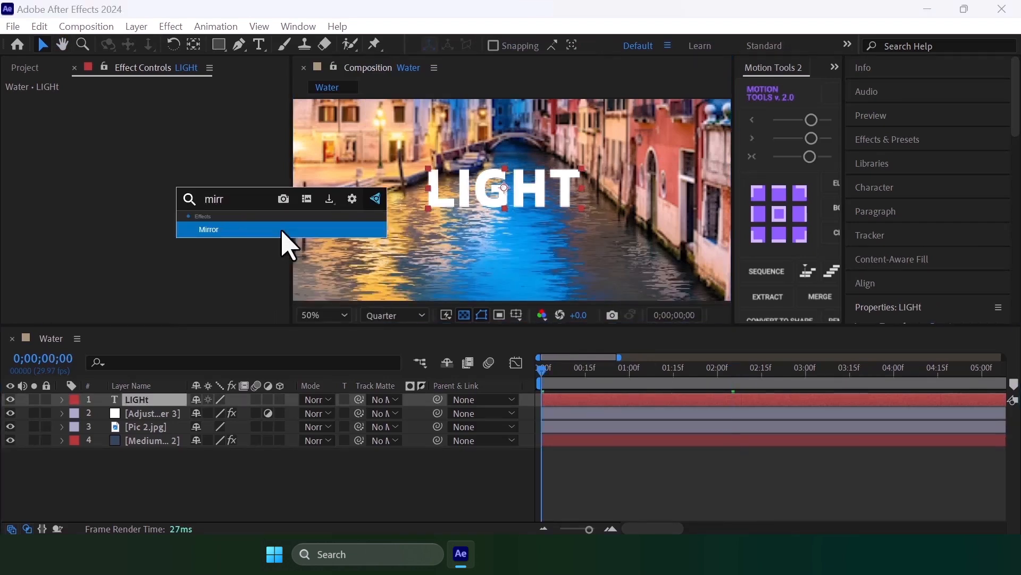
pyautogui.press('Return')
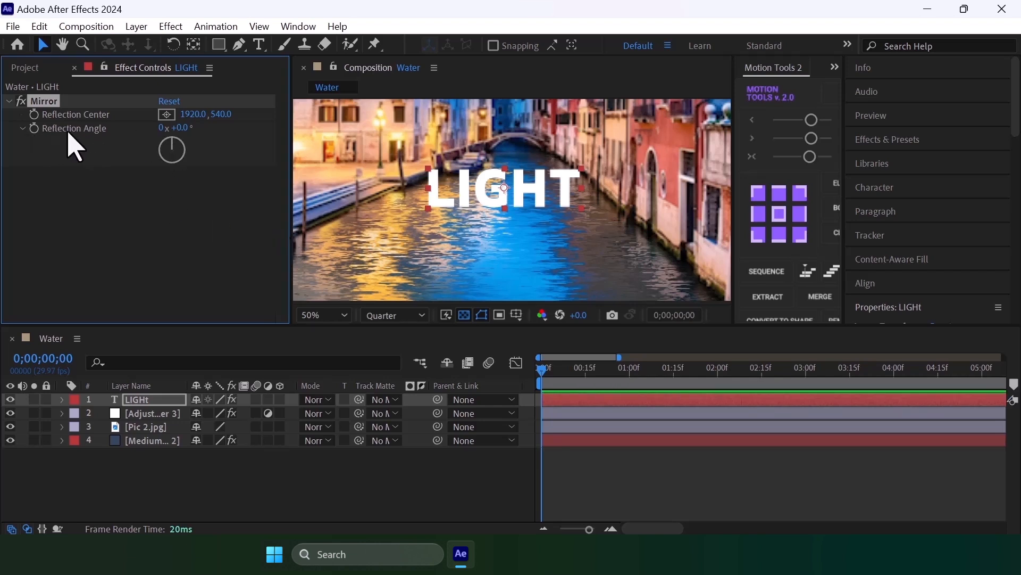
# Step: Set Mirror's Reflection Angle to 90° and place its Reflection Center just below the text at about 878, 786
pyautogui.click(183, 127)
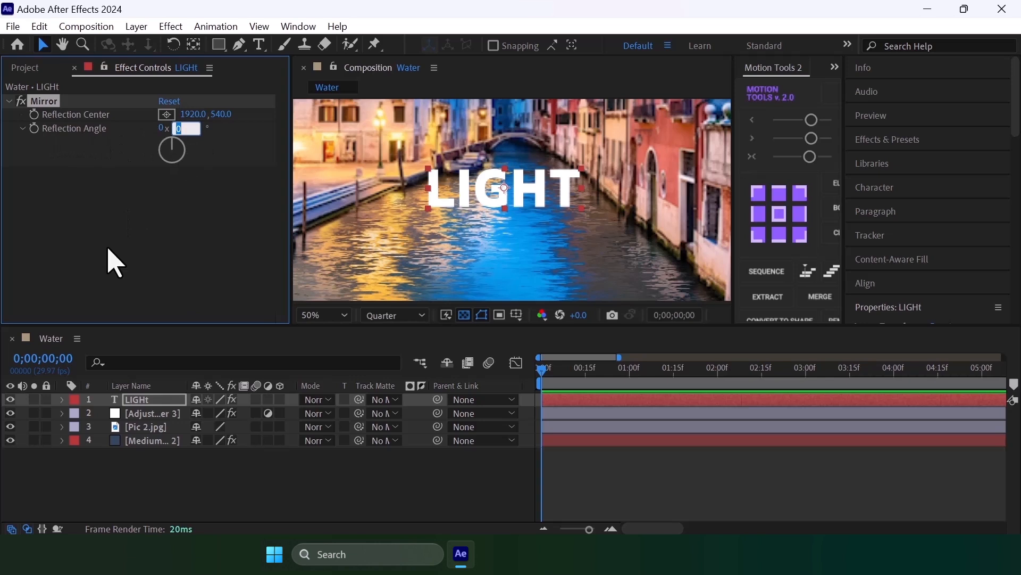
pyautogui.write('90')
pyautogui.press('Return')
pyautogui.click(166, 115)
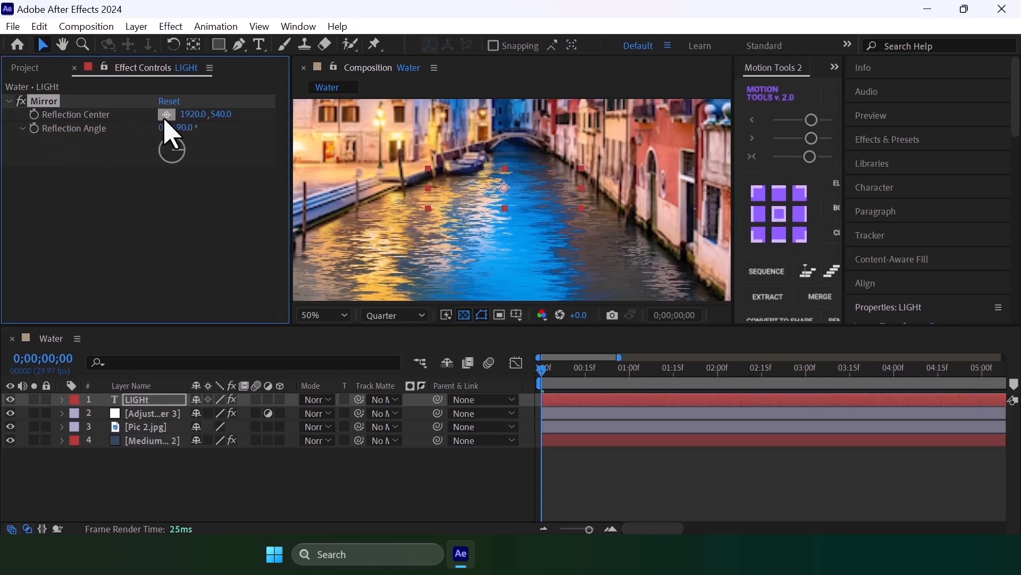
pyautogui.click(505, 221)
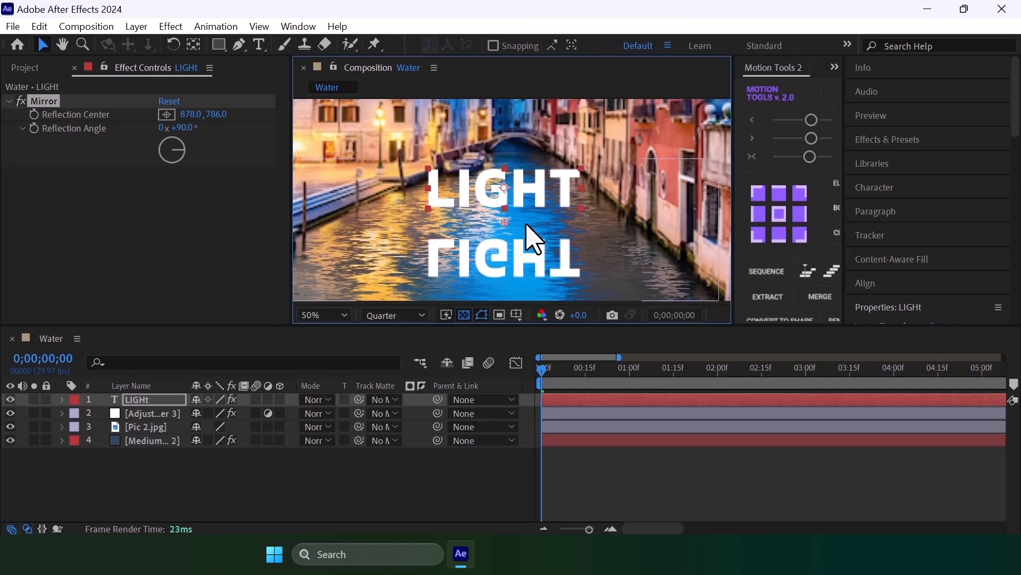
# Step: Apply the Linear Wipe effect to the LIGHT text layer
pyautogui.click(141, 399)
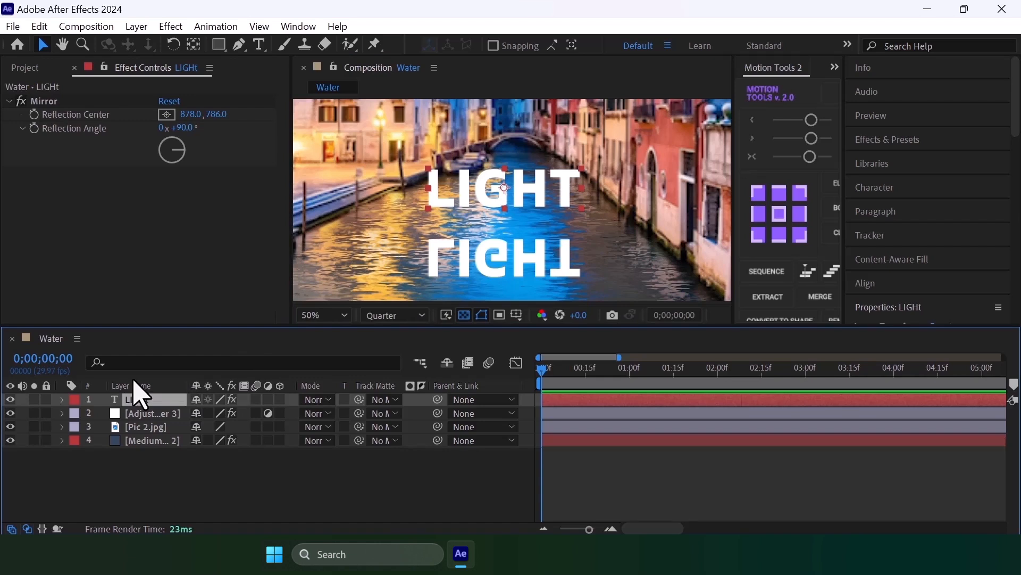
pyautogui.hotkey('ctrl', 'space')
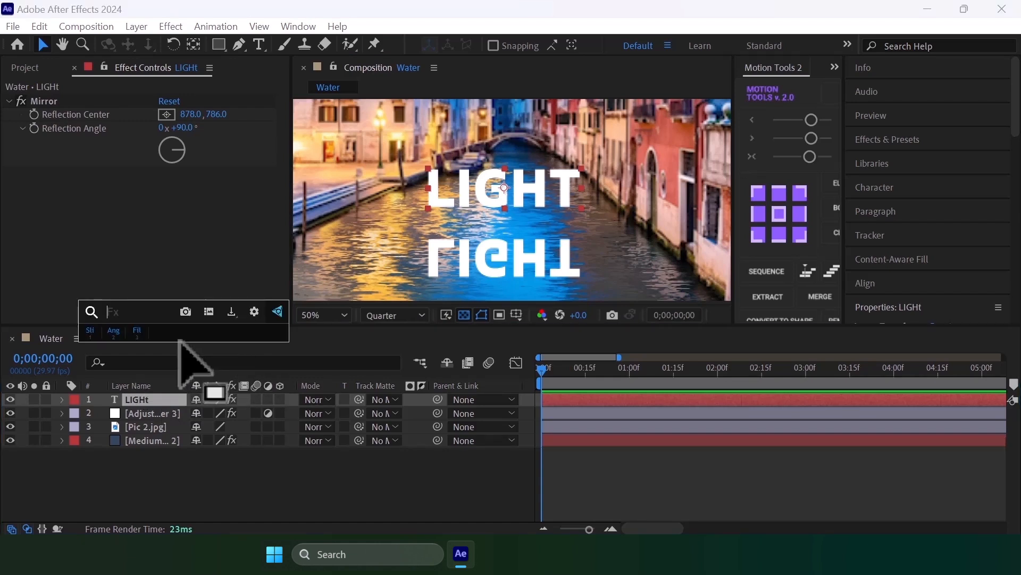
pyautogui.write('linear')
pyautogui.press('Down')
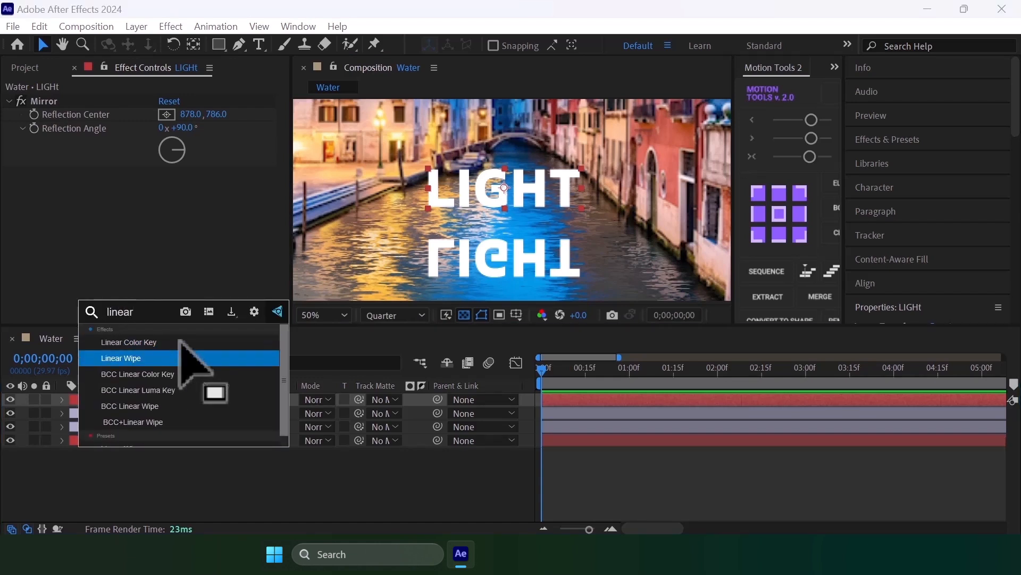
pyautogui.press('Return')
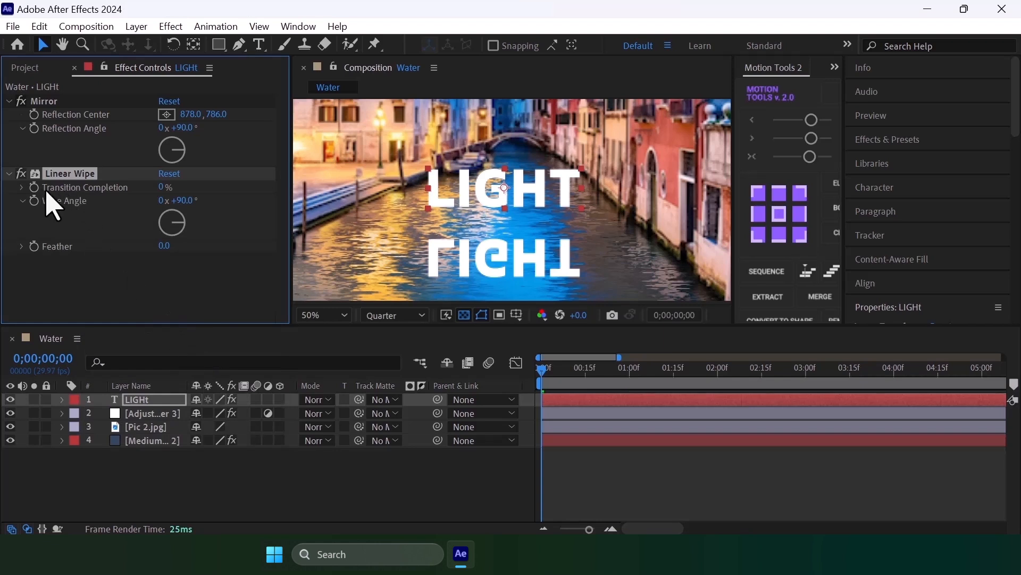
# Step: Fade the reflection with Linear Wipe, using a Wipe Angle of 0°, Transition Completion of 15% and Feather of 81
pyautogui.moveTo(165, 187)
pyautogui.mouseDown()
pyautogui.moveTo(199, 187)
pyautogui.moveTo(169, 187)
pyautogui.moveTo(156, 201)
pyautogui.mouseUp()
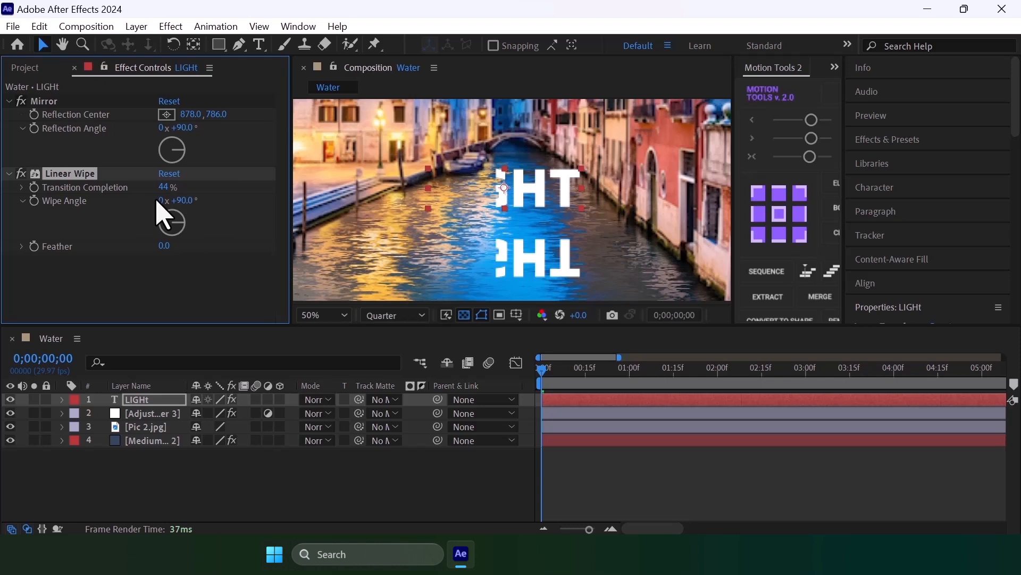
pyautogui.click(185, 201)
pyautogui.write('0')
pyautogui.press('Return')
pyautogui.moveTo(169, 187); pyautogui.dragTo(153, 200)
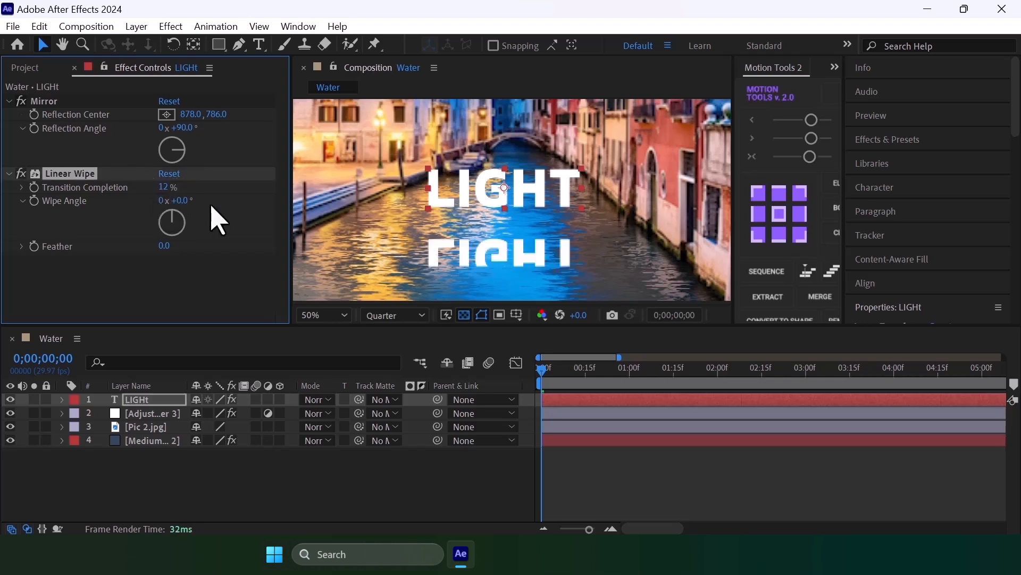
pyautogui.click(164, 187)
pyautogui.press('Up')
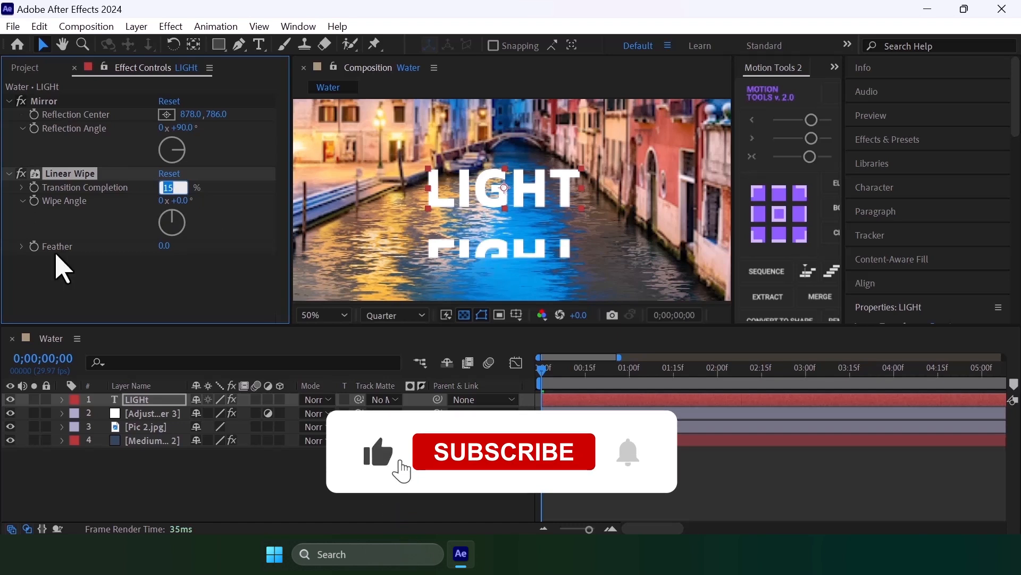
pyautogui.moveTo(164, 246); pyautogui.dragTo(229, 249)
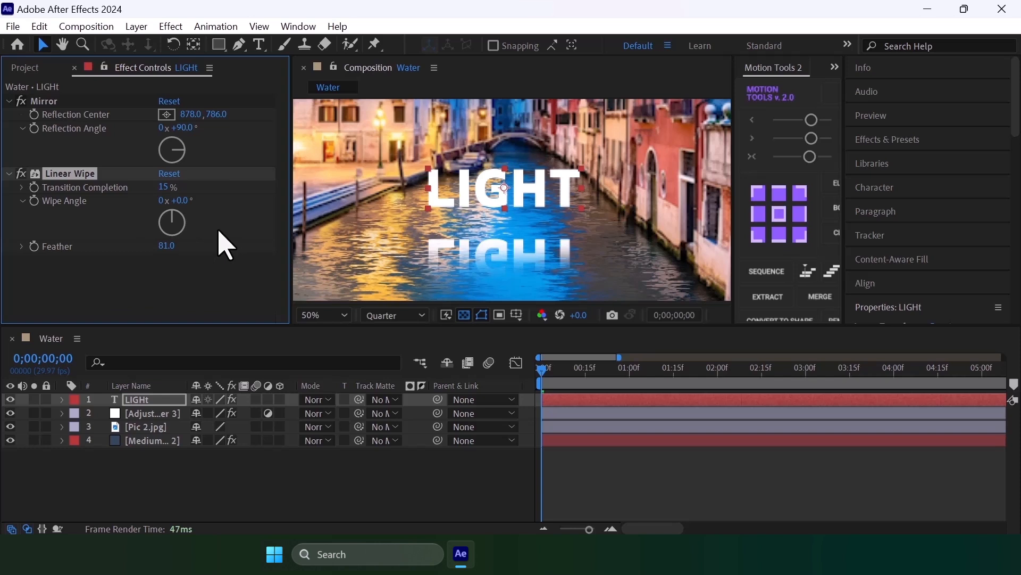
pyautogui.click(541, 394)
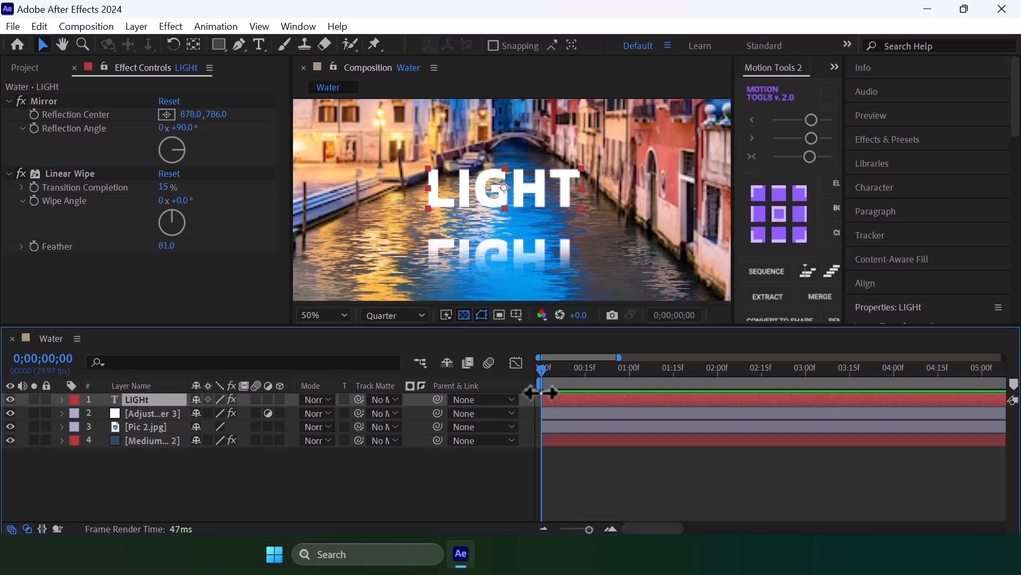
# Step: Copy Compound Blur and Displacement Map from the adjustment layer and paste them onto the LIGHT text layer
pyautogui.click(160, 414)
pyautogui.click(66, 114)
pyautogui.keyDown('ctrl'); pyautogui.click(73, 128); pyautogui.keyUp('ctrl')
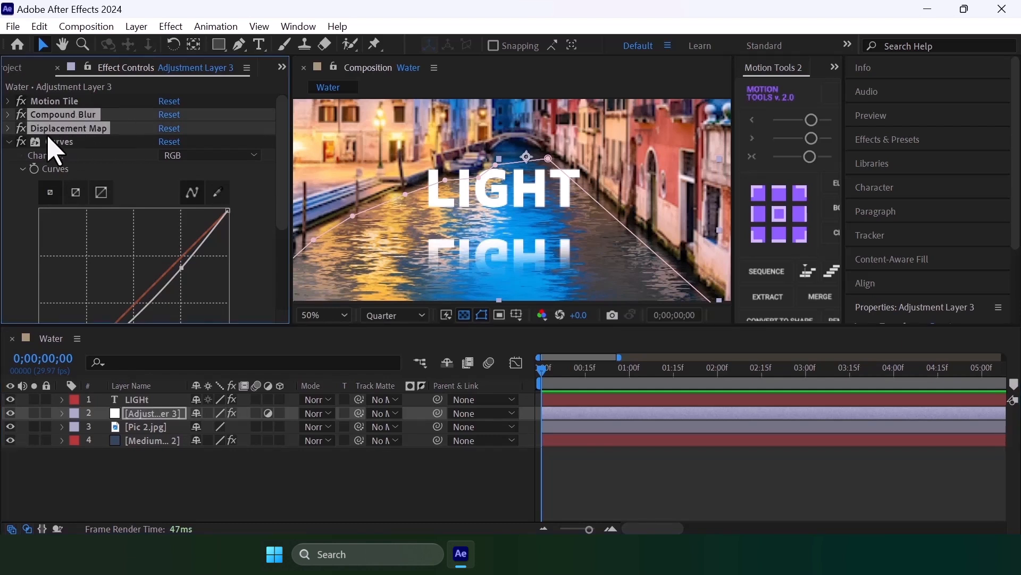
pyautogui.click(82, 114)
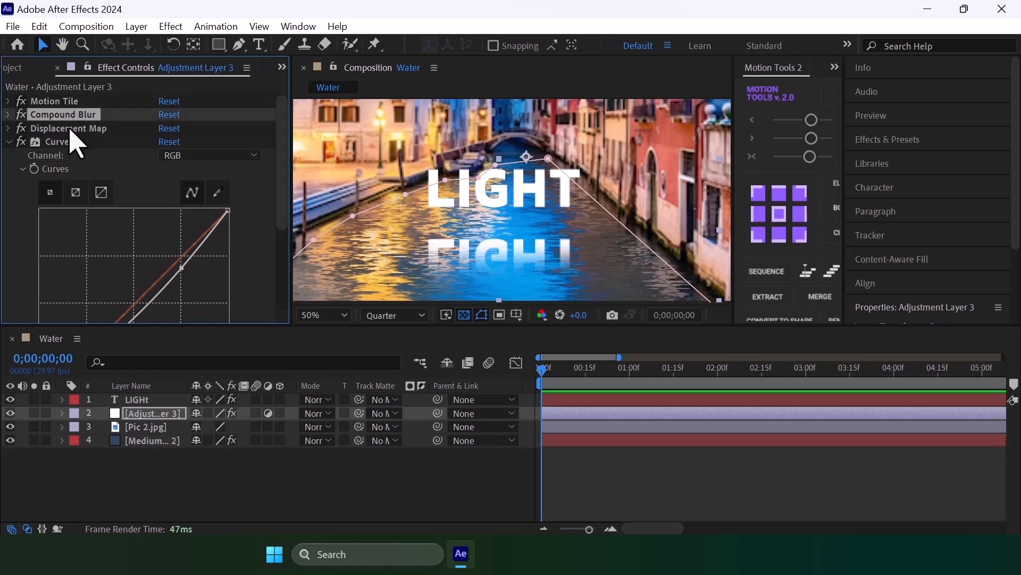
pyautogui.keyDown('ctrl'); pyautogui.click(70, 129); pyautogui.keyUp('ctrl')
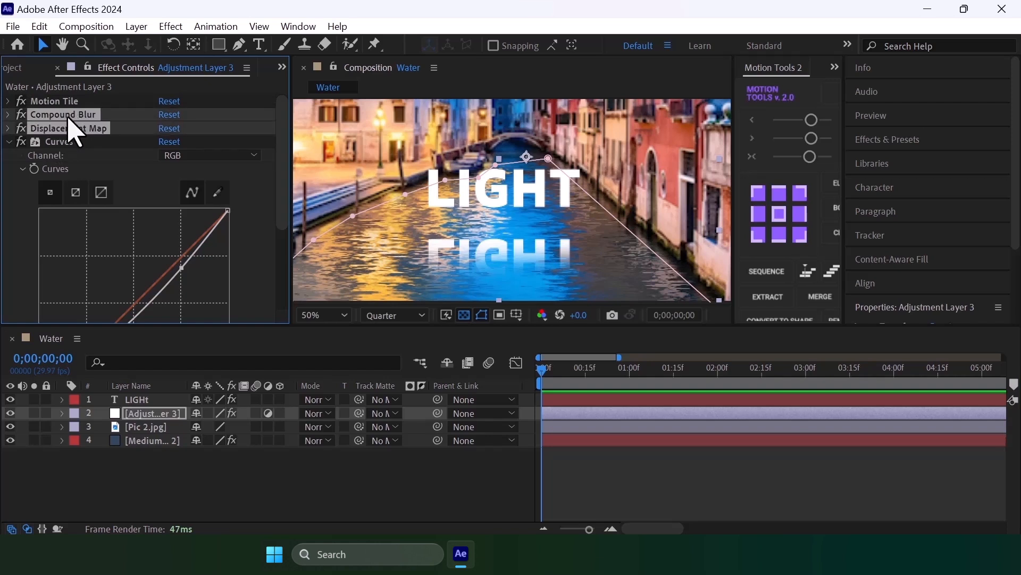
pyautogui.rightClick(68, 118)
pyautogui.click(109, 172)
pyautogui.click(147, 400)
pyautogui.hotkey('ctrl', 'v')
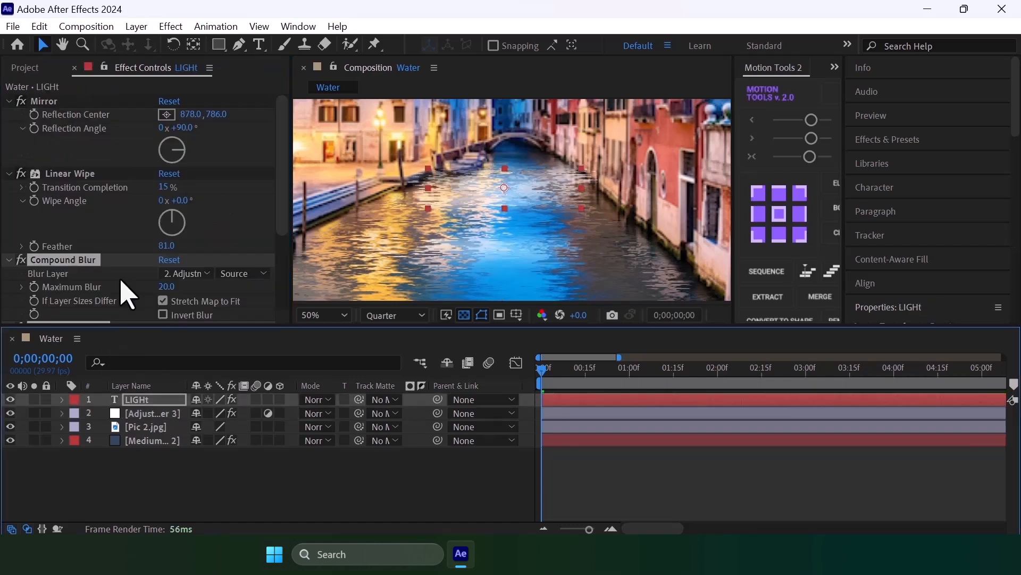
# Step: Disable the pasted Compound Blur and Displacement Map effects on the LIGHT text layer
pyautogui.scroll(-3, 117, 261)
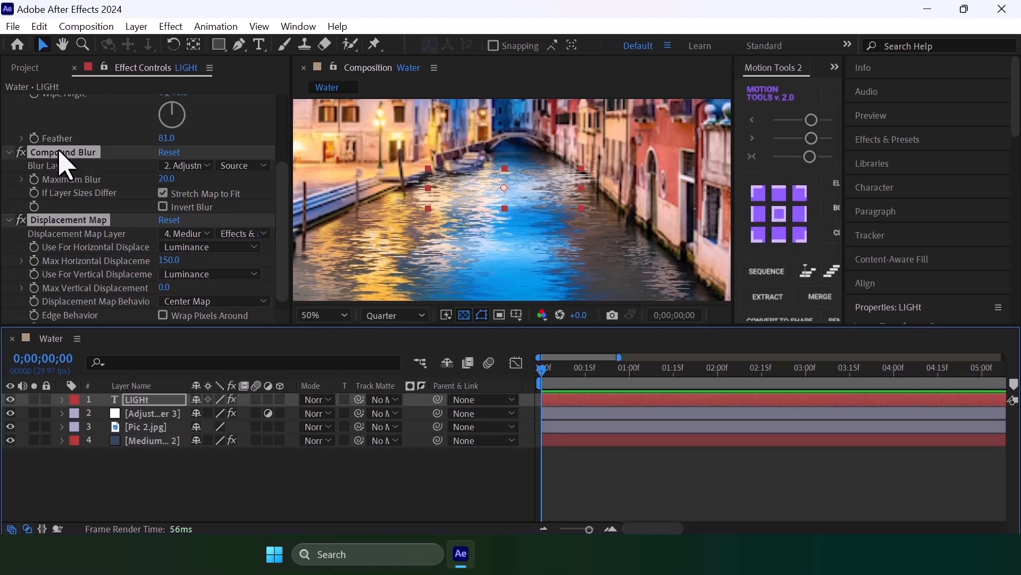
pyautogui.click(21, 153)
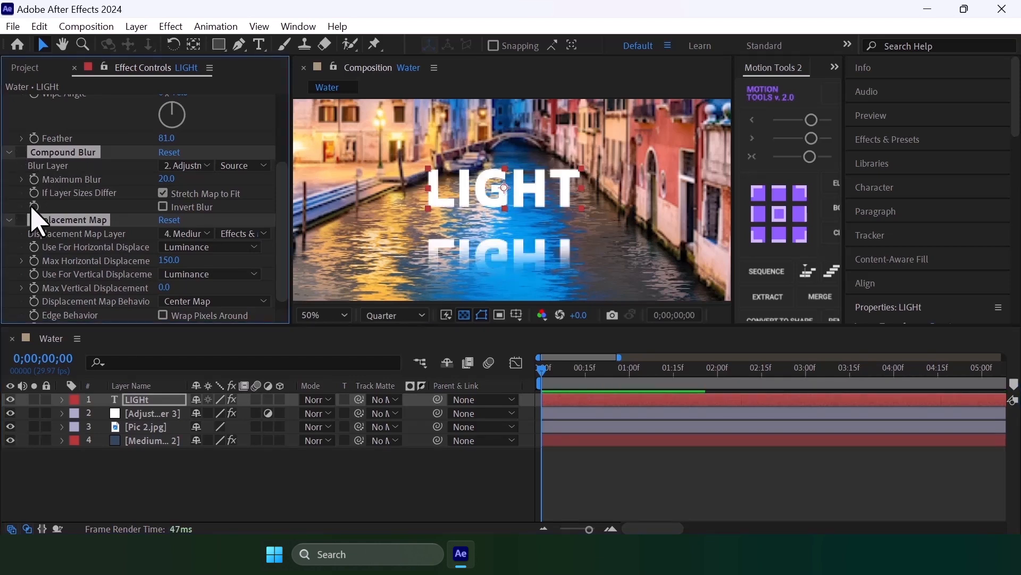
pyautogui.click(65, 222)
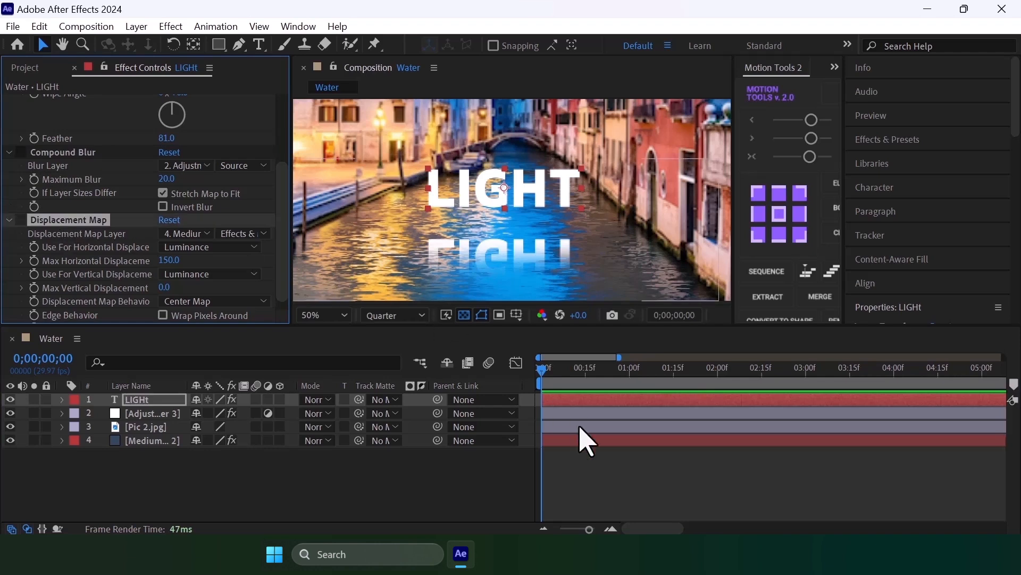
# Step: Move the LIGHT text slightly left and down over the canal, and draw a rectangular mask around its upright letters
pyautogui.click(579, 399)
pyautogui.moveTo(498, 188); pyautogui.dragTo(470, 194)
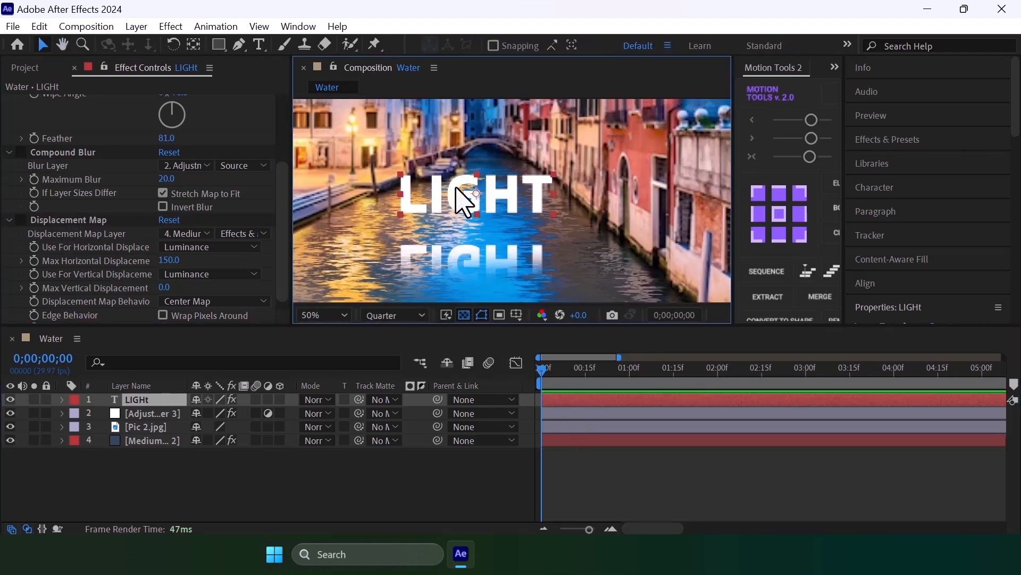
pyautogui.click(220, 47)
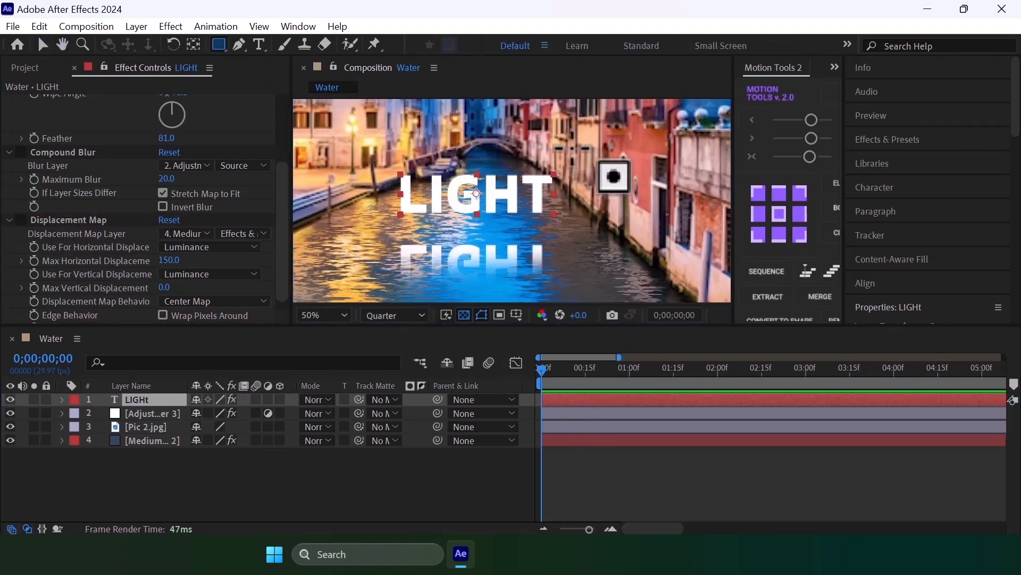
pyautogui.moveTo(574, 144)
pyautogui.mouseDown()
pyautogui.moveTo(455, 204)
pyautogui.moveTo(365, 230)
pyautogui.mouseUp()
# Step: Enable the Displacement Map effect on the LIGHT text layer
pyautogui.click(77, 224)
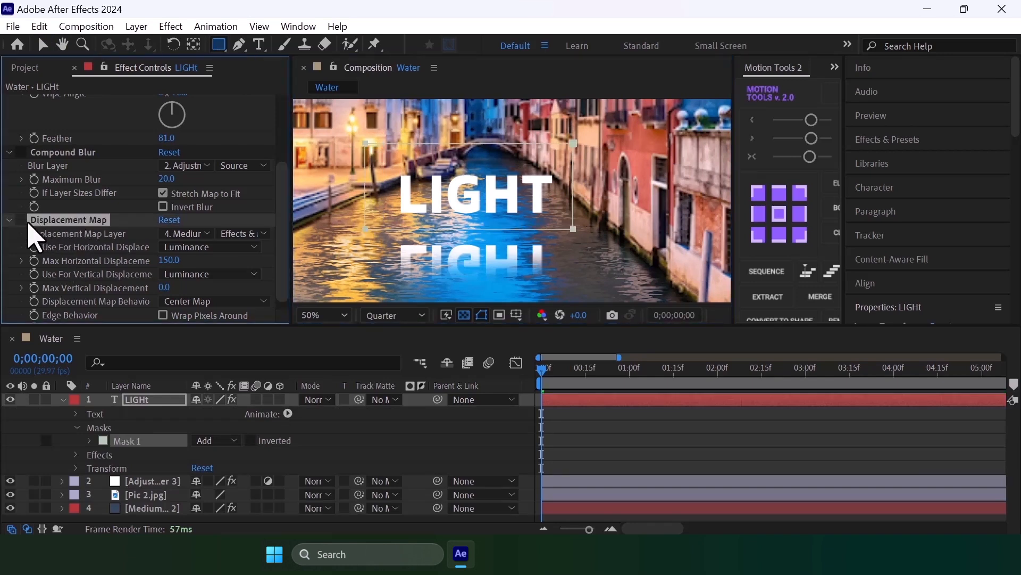
pyautogui.click(21, 220)
pyautogui.click(134, 400)
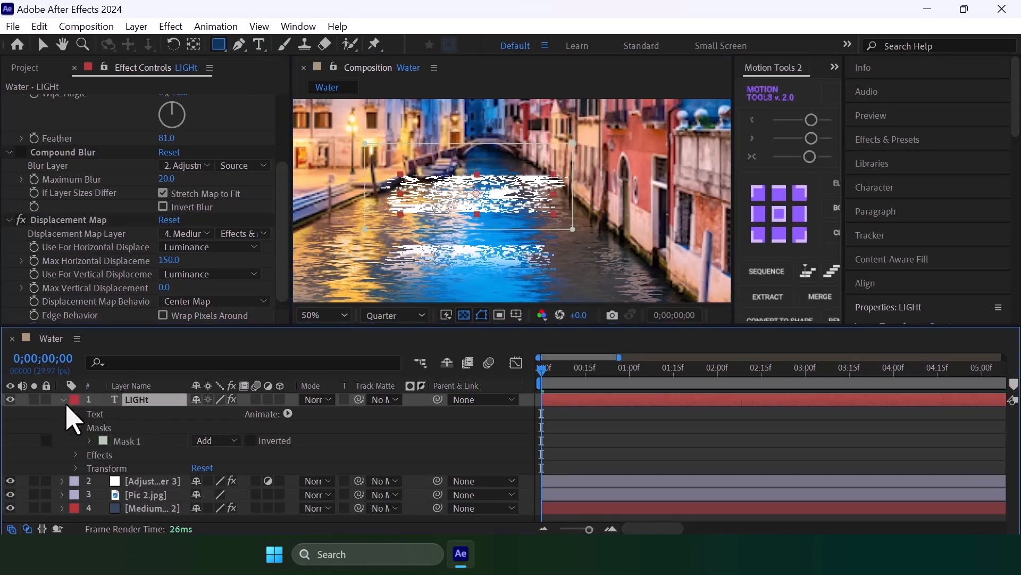
# Step: Add Mask 1 as a mask reference in the Compositing Options of the LIGHT layer's Displacement Map effect
pyautogui.click(107, 456)
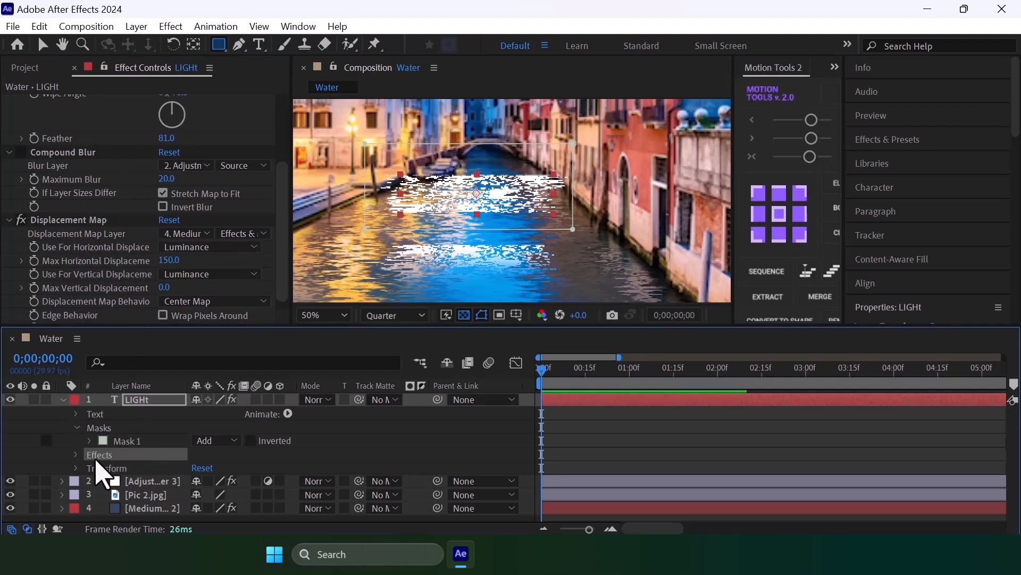
pyautogui.click(76, 455)
pyautogui.scroll(-2, 130, 484)
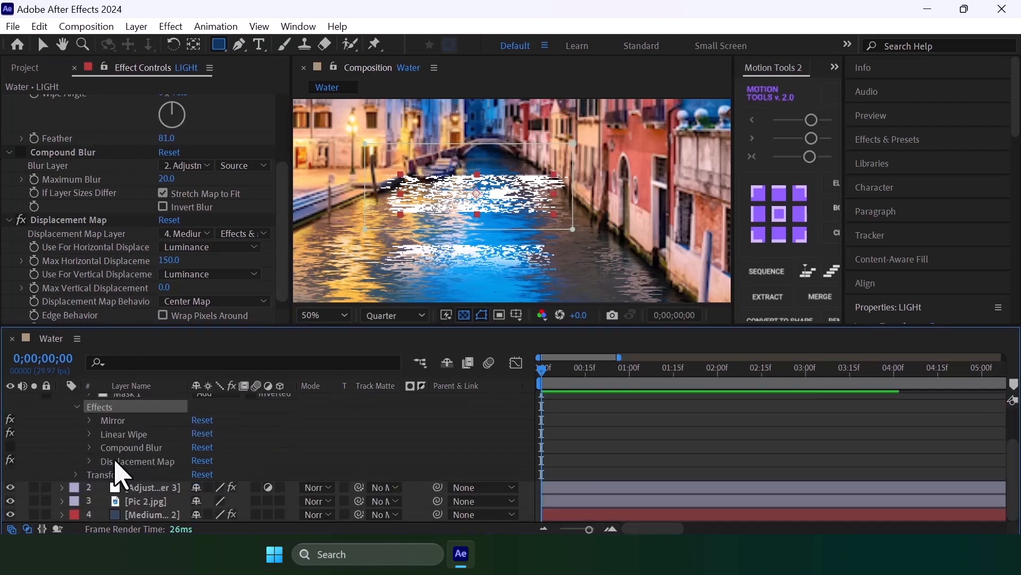
pyautogui.click(89, 462)
pyautogui.scroll(-3, 114, 481)
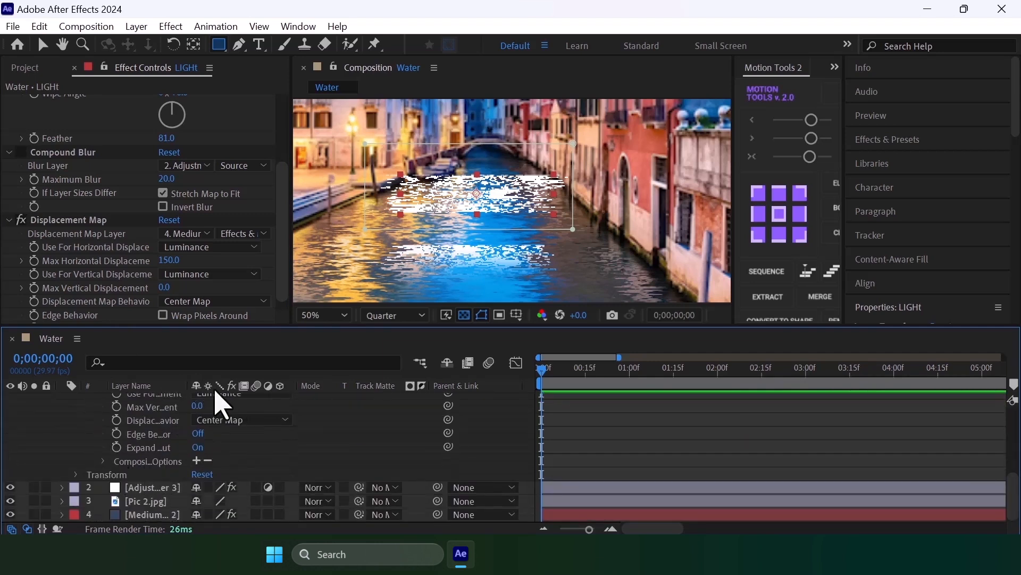
pyautogui.moveTo(191, 386); pyautogui.dragTo(229, 388)
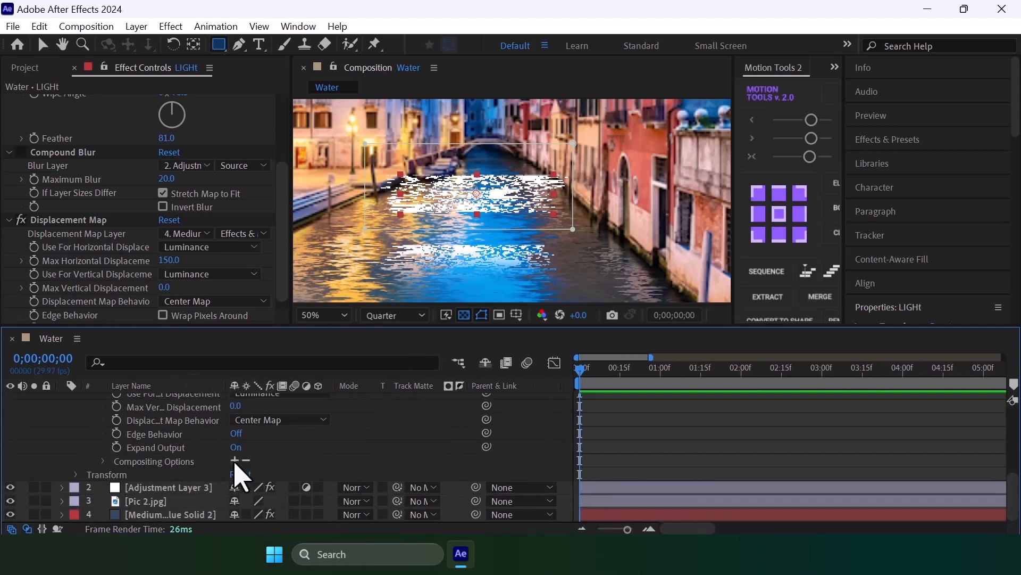
pyautogui.click(235, 460)
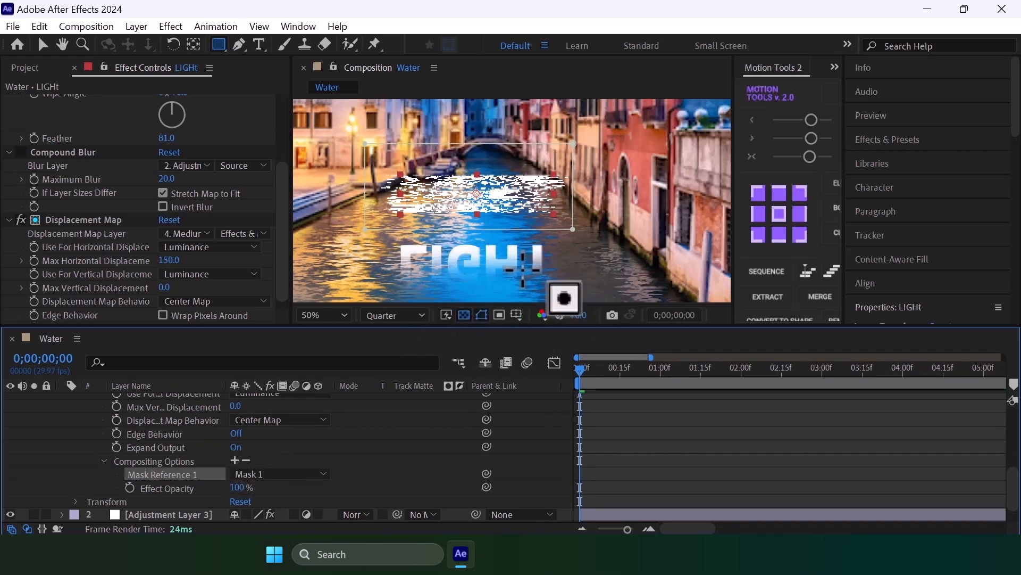
# Step: Set the mode of Mask 1 on the LIGHT text layer to Subtract
pyautogui.scroll(5, 258, 467)
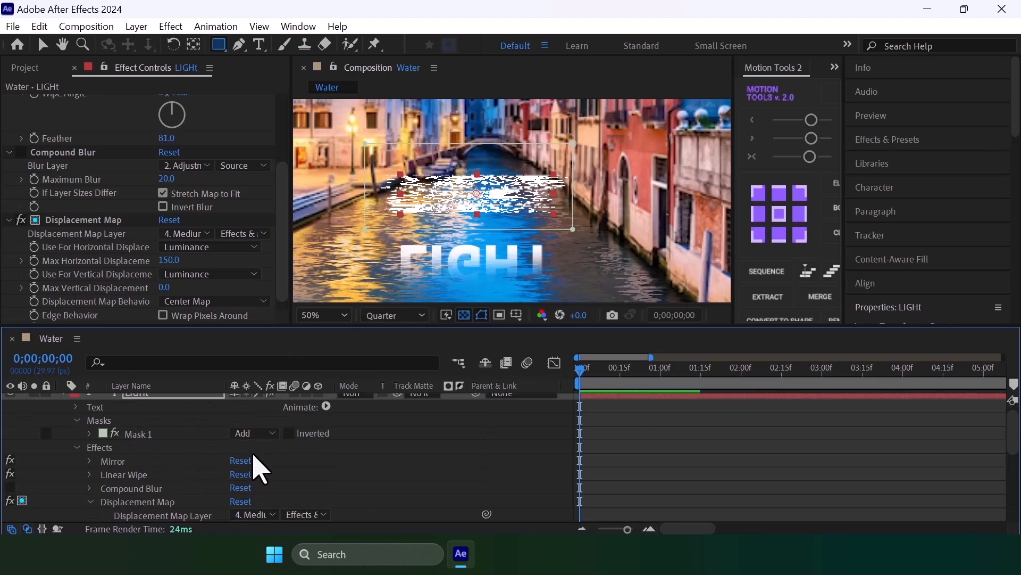
pyautogui.click(253, 435)
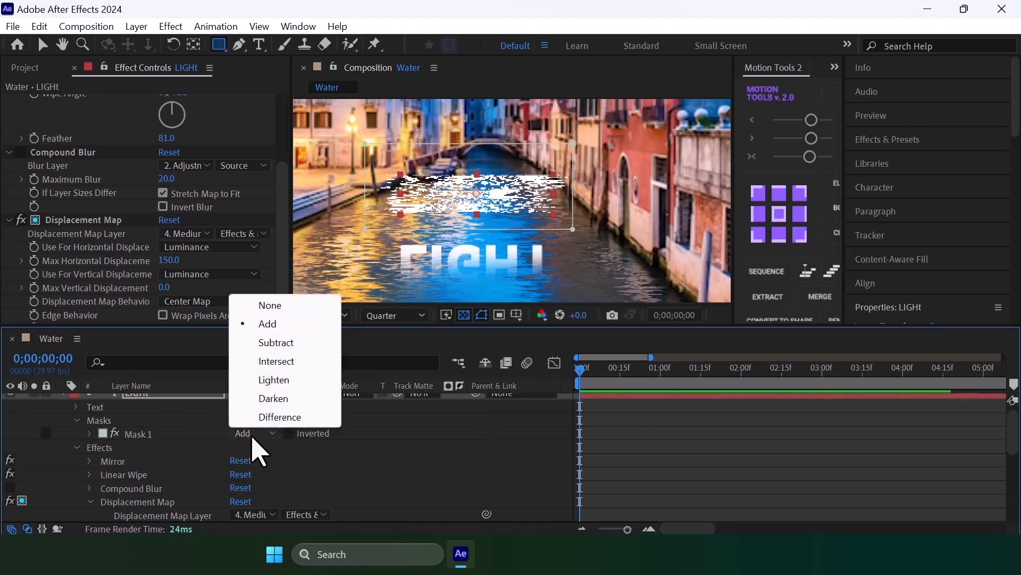
pyautogui.click(276, 342)
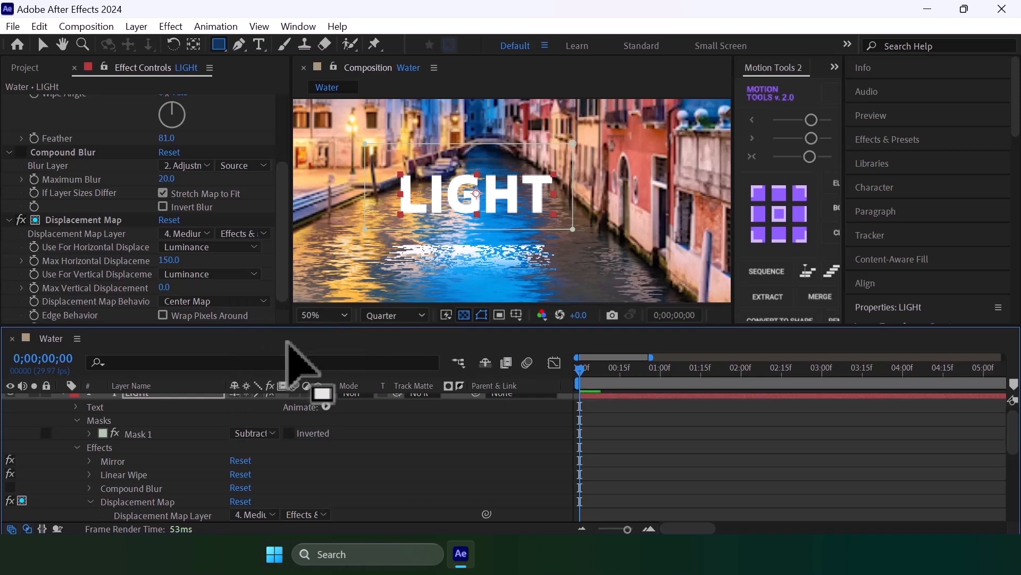
# Step: Enable Compound Blur on the LIGHT text layer and add Mask 1 as a mask reference in its Compositing Options
pyautogui.click(21, 152)
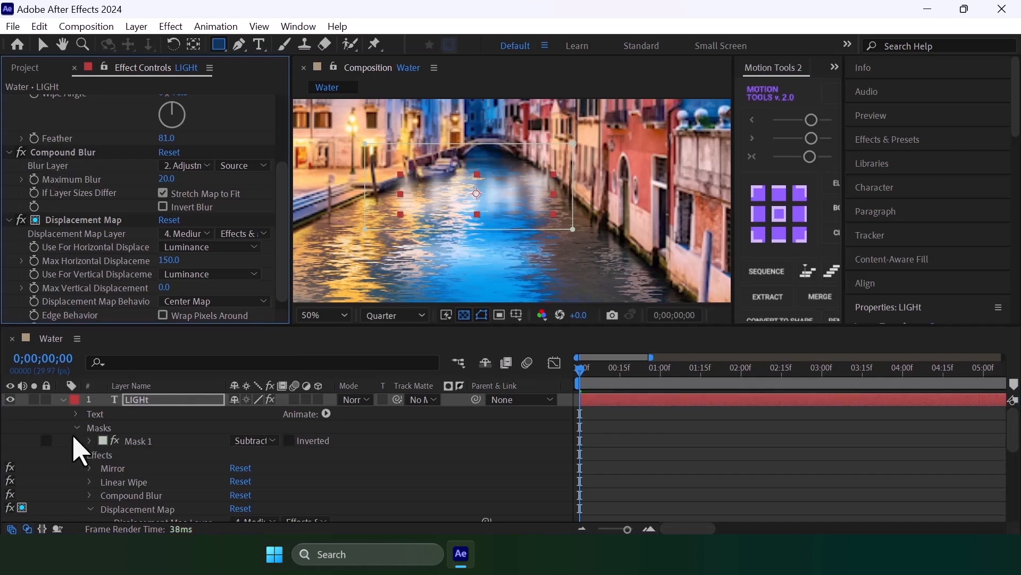
pyautogui.click(78, 456)
pyautogui.click(78, 456)
pyautogui.scroll(-2, 79, 458)
pyautogui.click(91, 455)
pyautogui.click(90, 449)
pyautogui.scroll(-2, 96, 465)
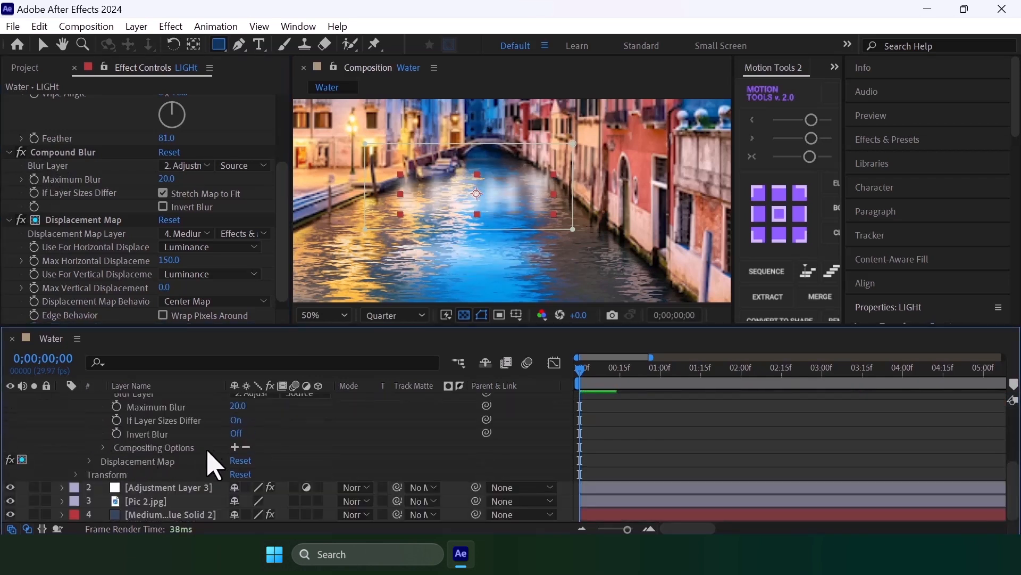
pyautogui.click(235, 446)
pyautogui.click(612, 456)
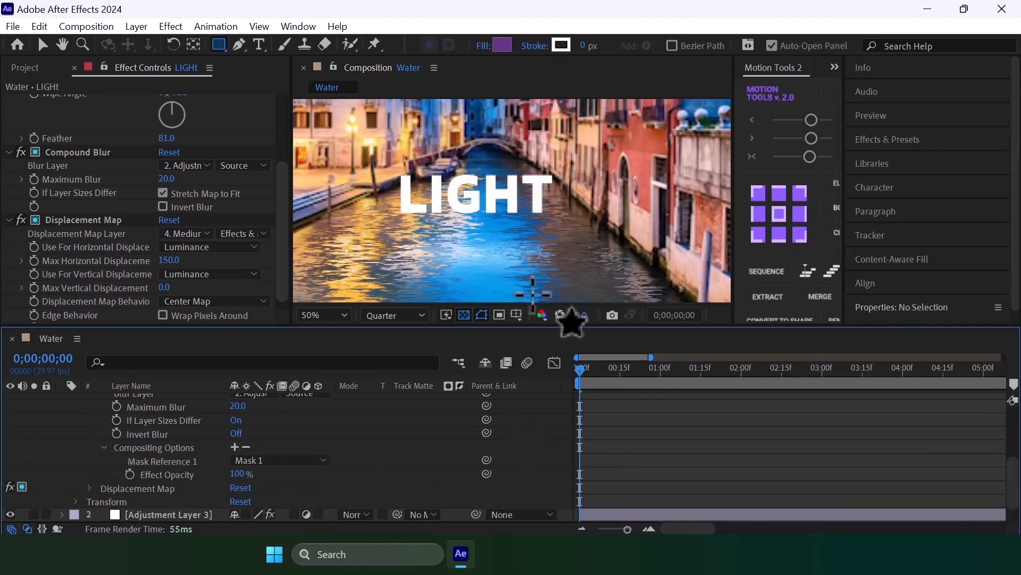
# Step: Set Compound Blur's Maximum Blur to 10 on the LIGHT text layer
pyautogui.scroll(3, 159, 399)
pyautogui.click(62, 400)
pyautogui.click(141, 400)
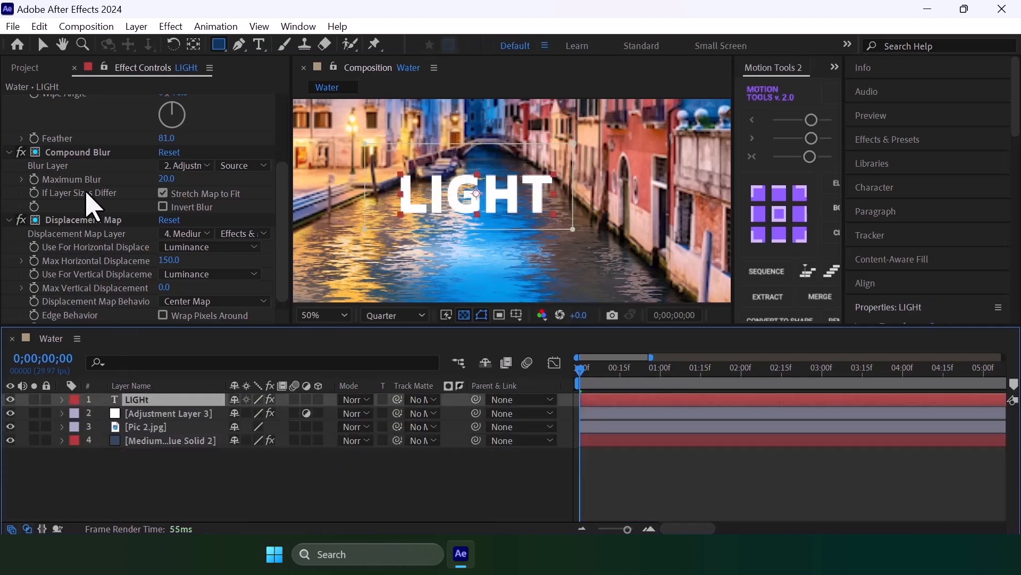
pyautogui.click(166, 179)
pyautogui.write('10')
pyautogui.press('Return')
# Step: Set Displacement Map's Max Horizontal Displacement to 90 on the LIGHT text layer
pyautogui.scroll(-1, 283, 239)
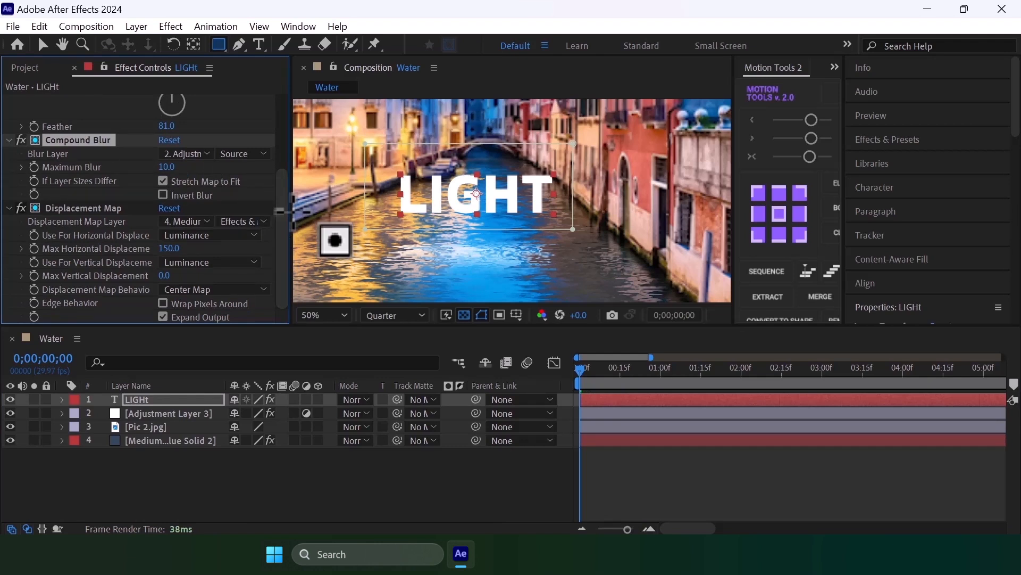
pyautogui.click(170, 247)
pyautogui.write('90')
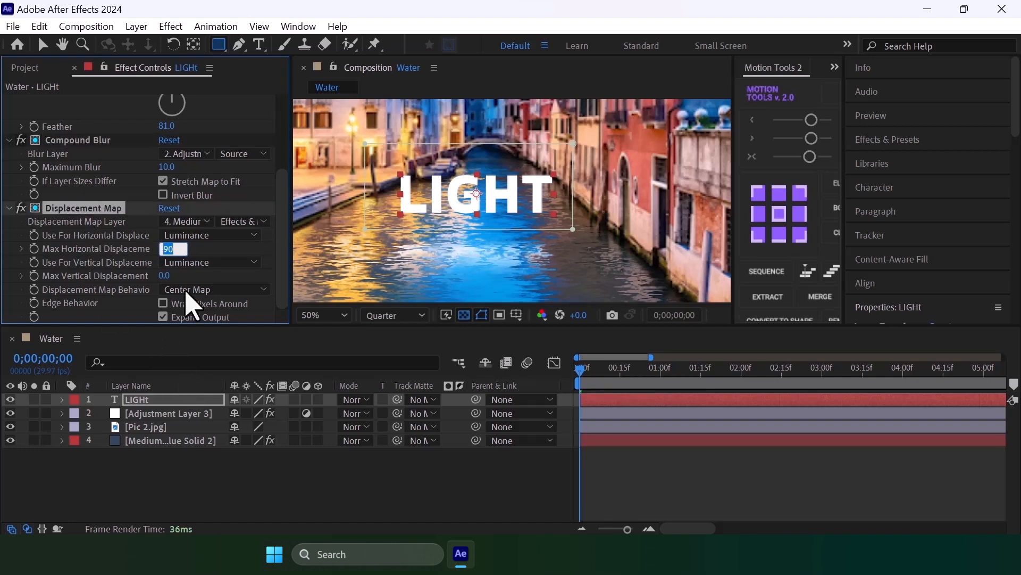
pyautogui.click(178, 486)
pyautogui.scroll(5, 38, 224)
pyautogui.scroll(3, 18, 181)
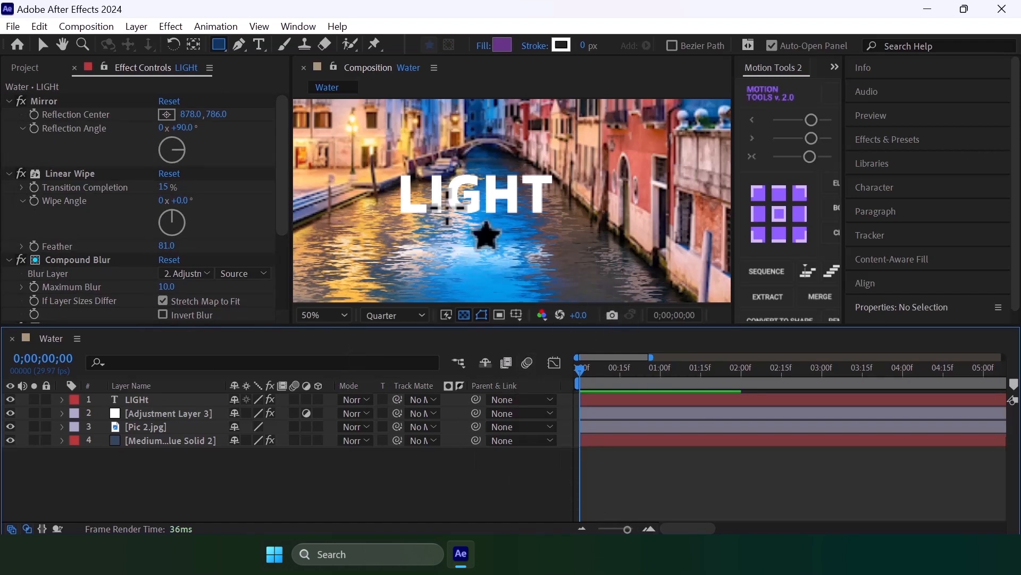
# Step: Apply the Transform effect to the LIGHT text layer and place it first in the effect stack, above Mirror
pyautogui.press('v')
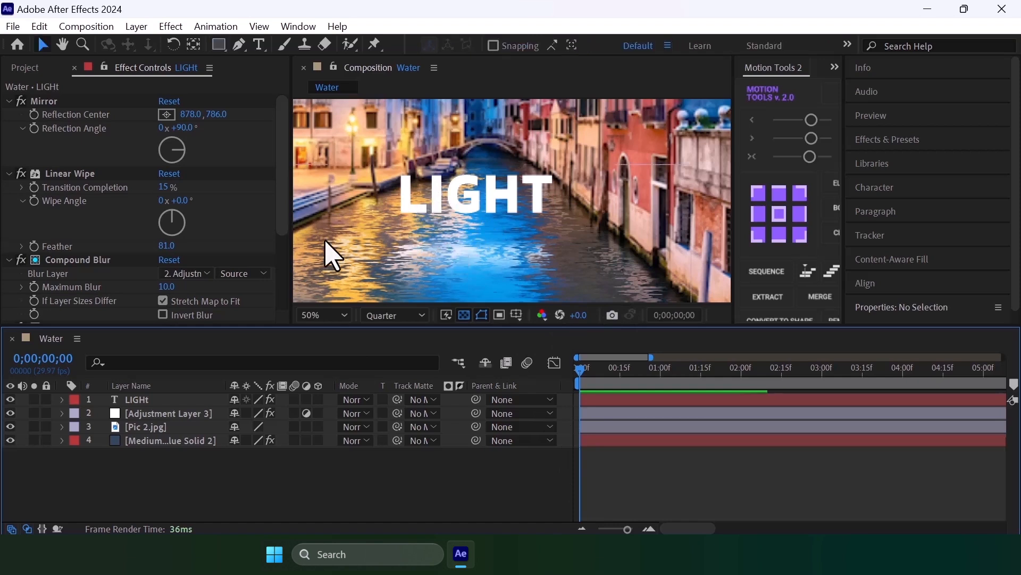
pyautogui.click(159, 400)
pyautogui.hotkey('ctrl', 'space')
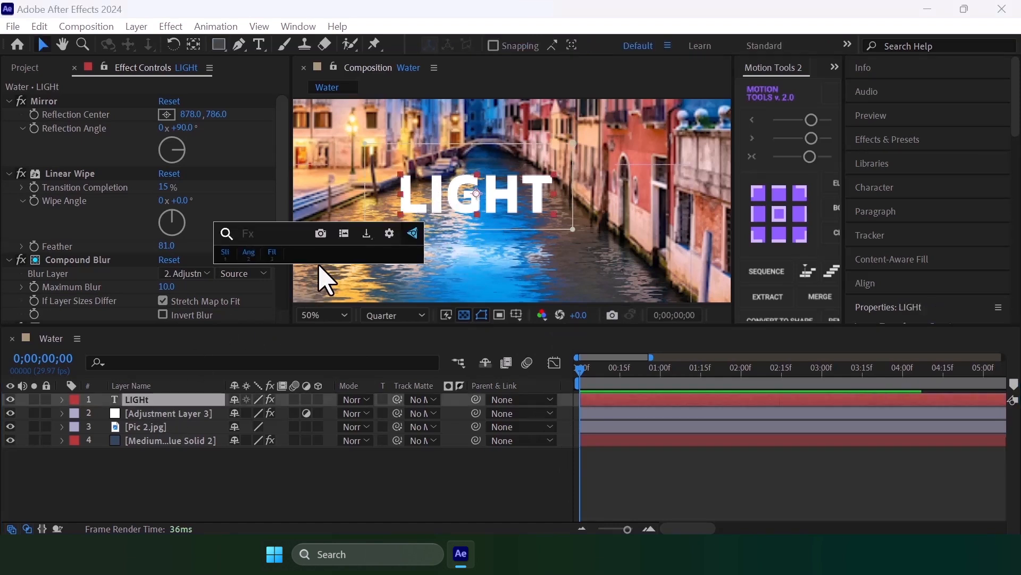
pyautogui.write('tra')
pyautogui.press('Return')
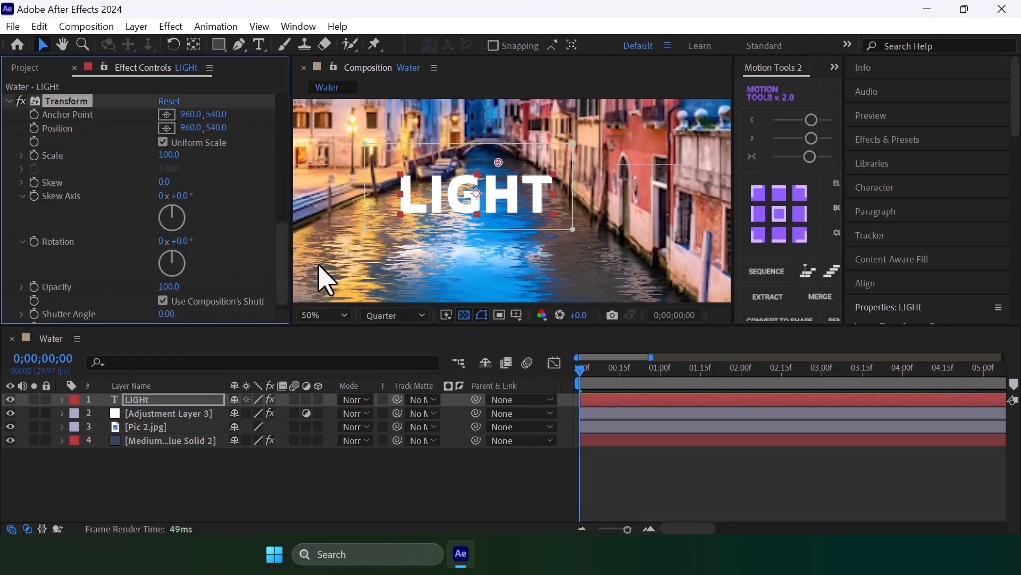
pyautogui.scroll(2, 130, 225)
pyautogui.moveTo(90, 215); pyautogui.dragTo(69, 100)
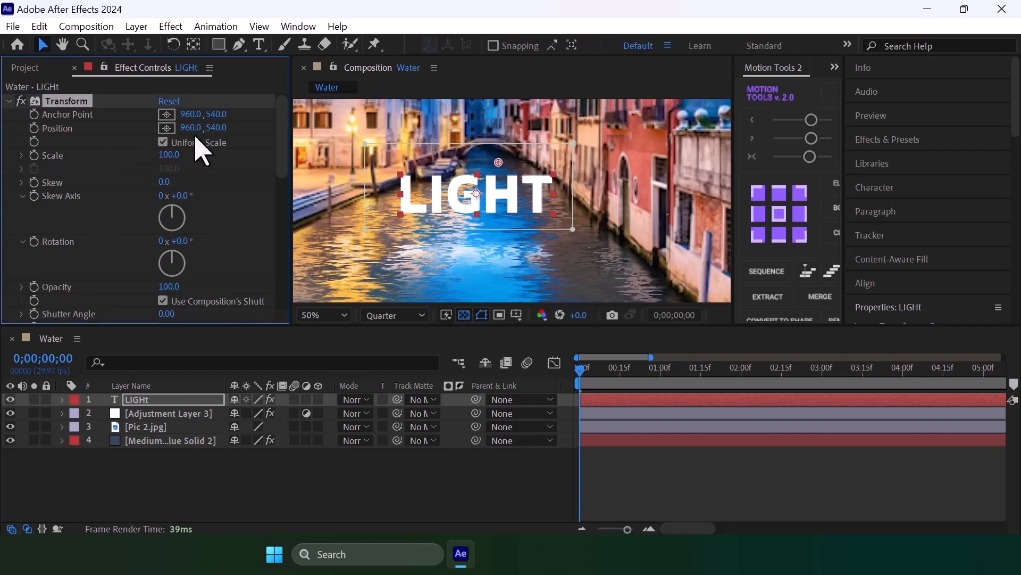
# Step: Set the Transform effect's Position to 960, 747 with a keyframe at 0;00;00;00 and show it in the timeline
pyautogui.moveTo(220, 130)
pyautogui.mouseDown()
pyautogui.moveTo(288, 129)
pyautogui.moveTo(228, 129)
pyautogui.moveTo(255, 122)
pyautogui.moveTo(234, 142)
pyautogui.mouseUp()
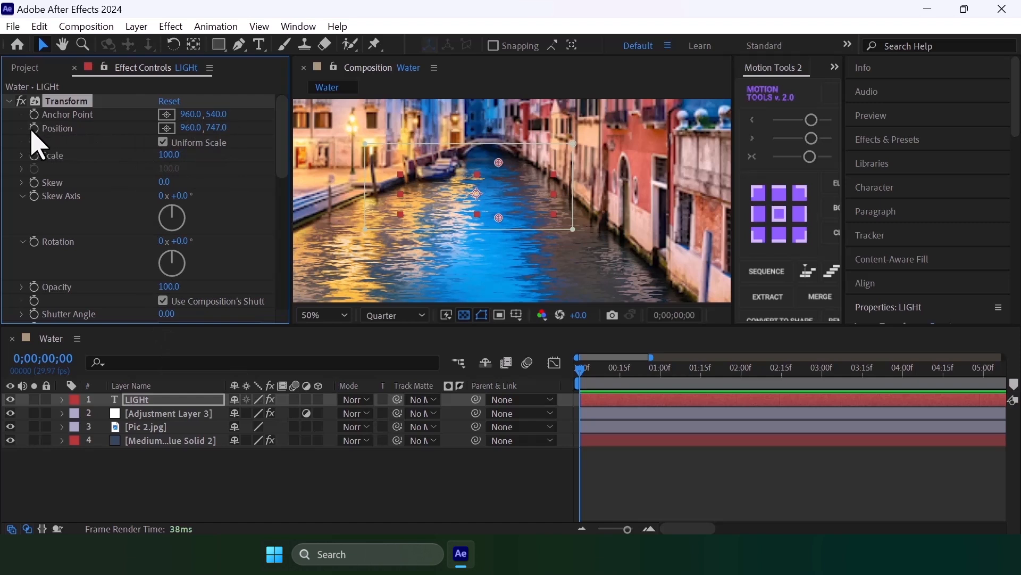
pyautogui.click(596, 413)
pyautogui.click(592, 399)
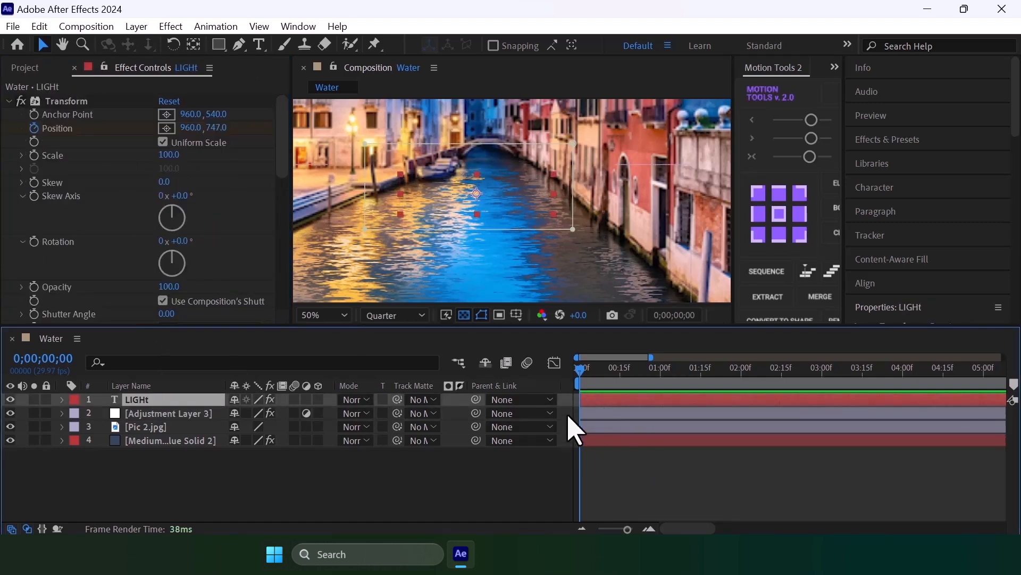
pyautogui.press('p')
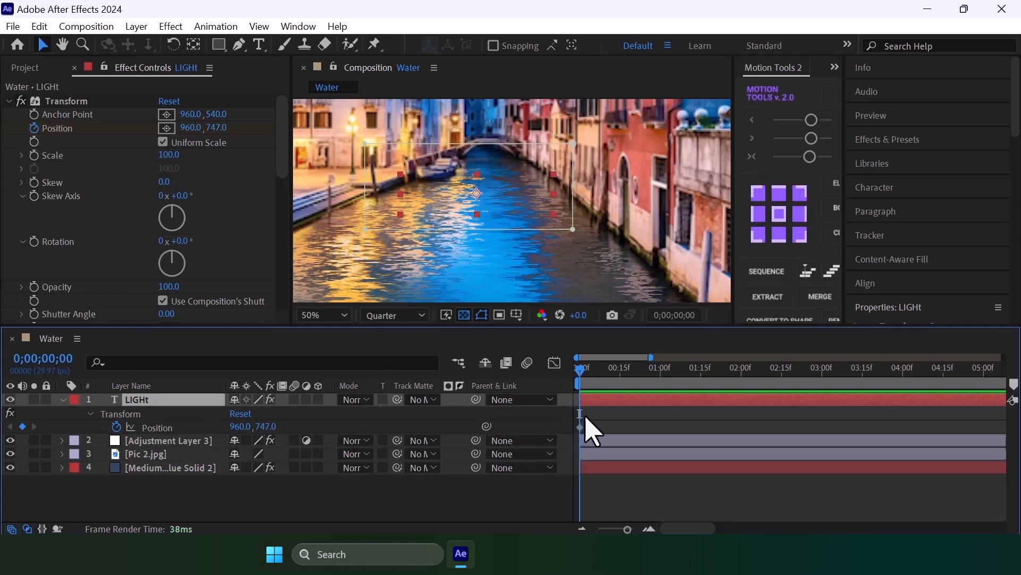
# Step: Set the Transform effect's Position to 960, 538 at 0;00;02;00 and apply Easy Ease to both Position keyframes
pyautogui.click(741, 373)
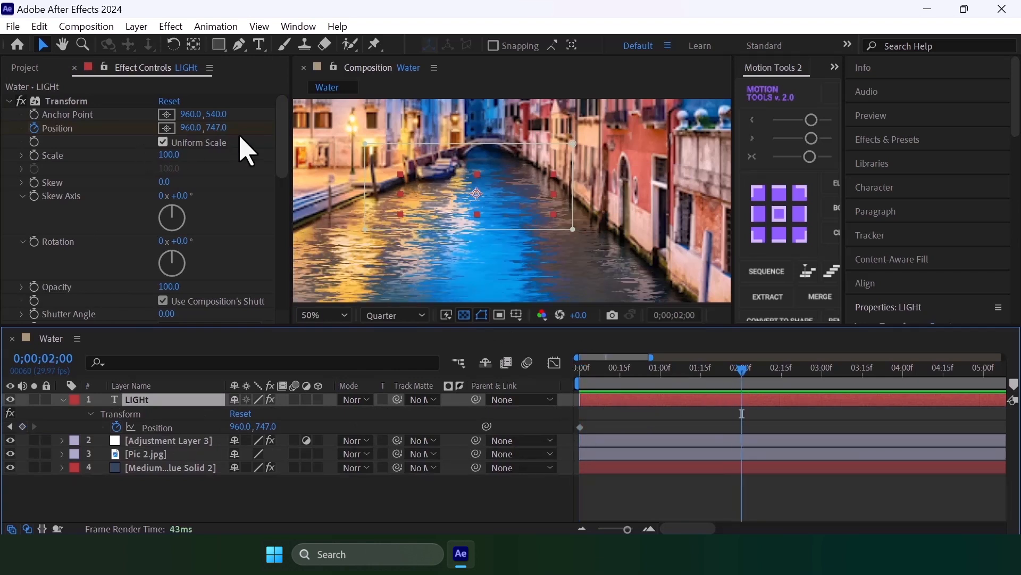
pyautogui.moveTo(218, 128); pyautogui.dragTo(197, 130)
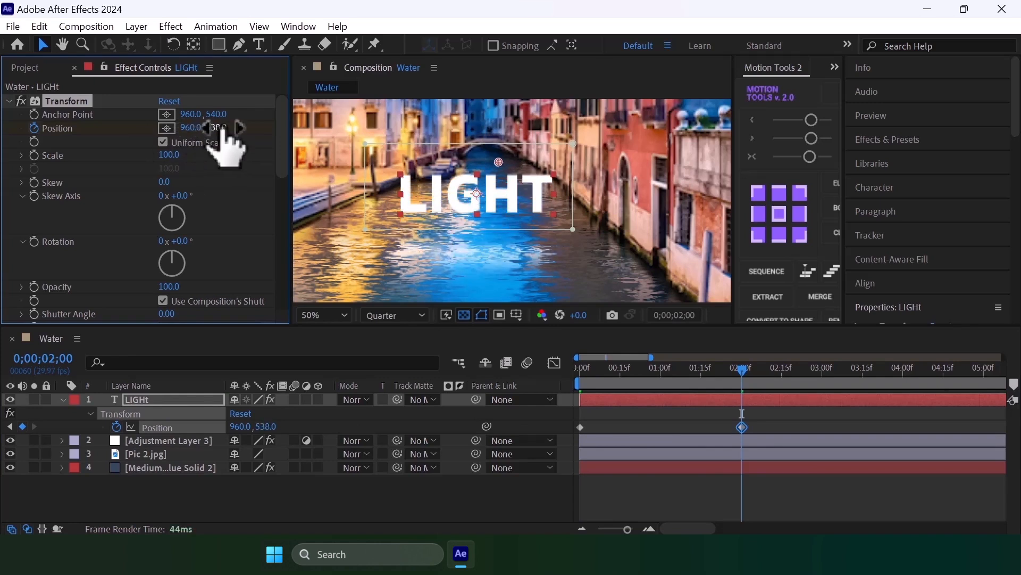
pyautogui.moveTo(772, 417); pyautogui.dragTo(566, 445)
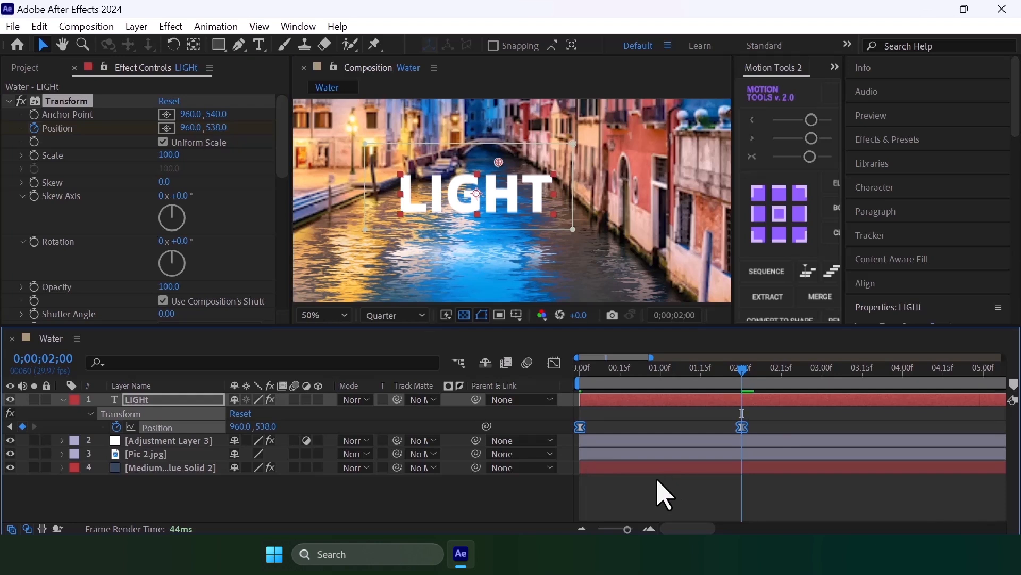
# Step: Preview the LIGHT text's rising animation from the start and show the composition's full duration in the timeline
pyautogui.moveTo(587, 364); pyautogui.dragTo(540, 373)
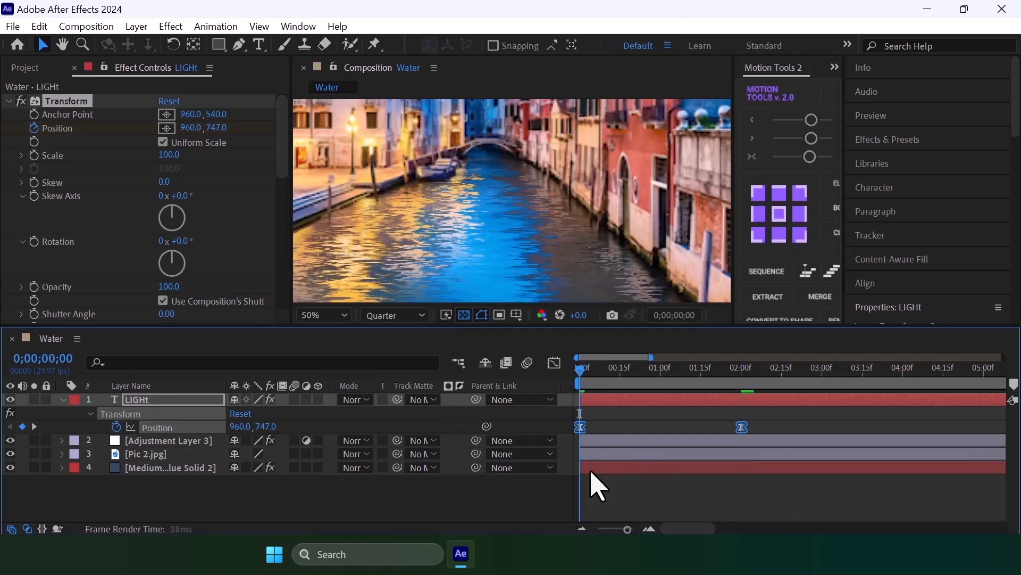
pyautogui.press('space')
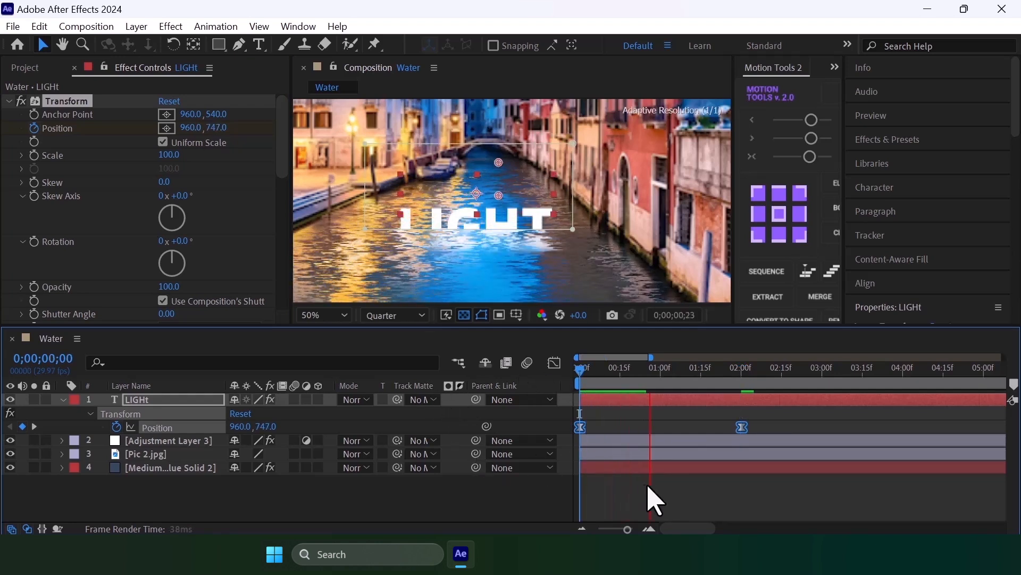
pyautogui.click(620, 407)
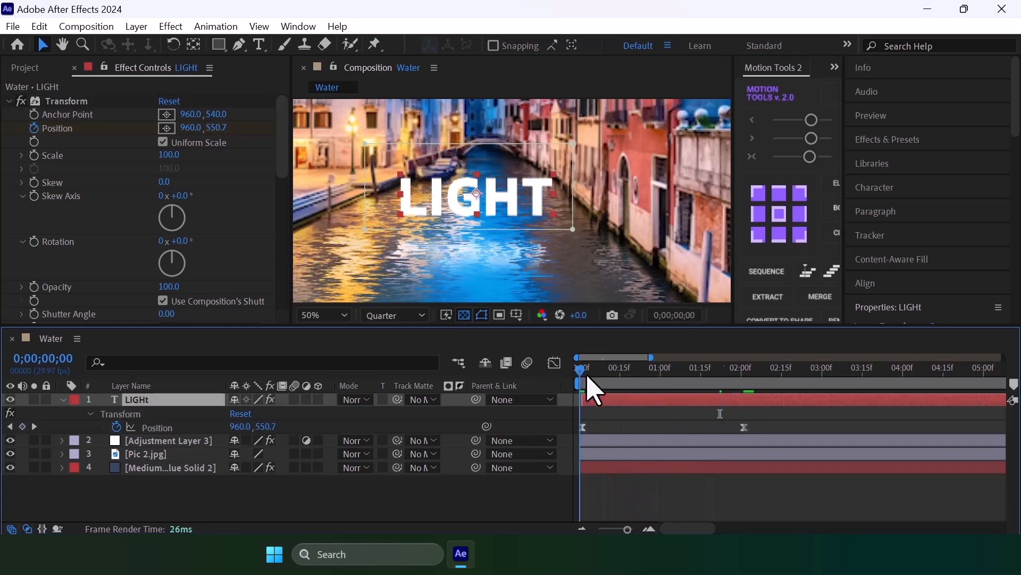
pyautogui.press('space')
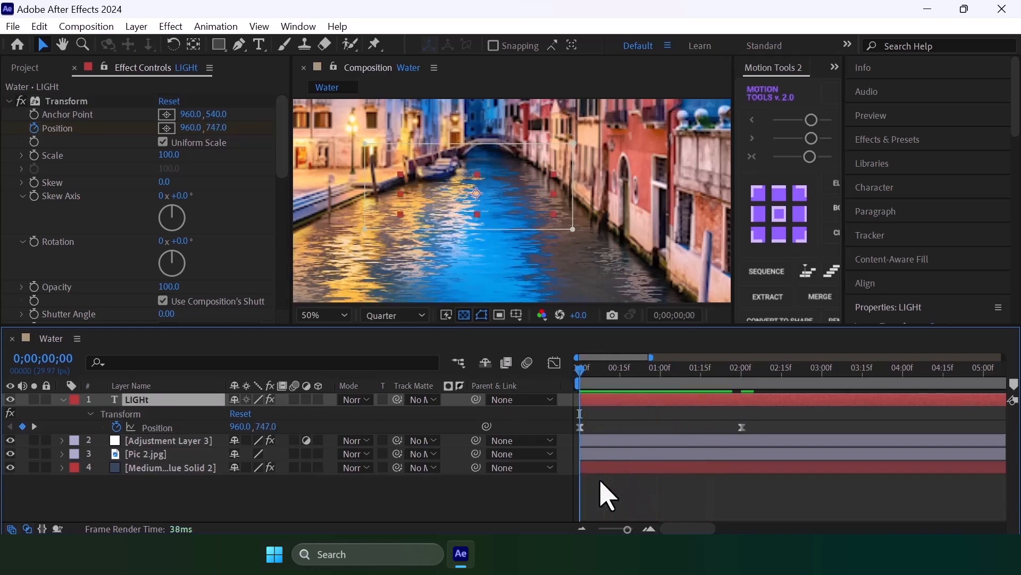
pyautogui.click(598, 516)
pyautogui.press('space')
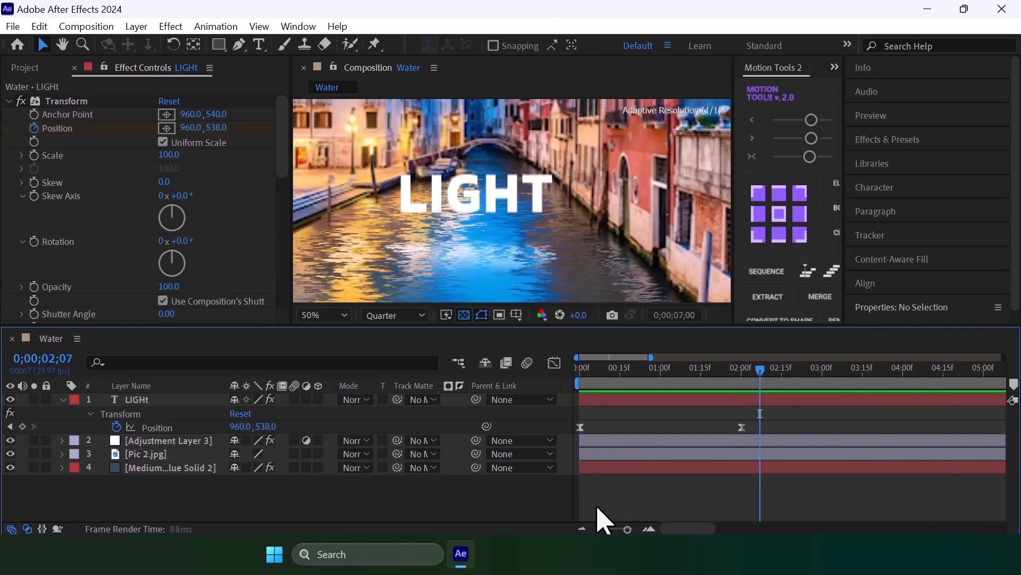
pyautogui.press('space')
pyautogui.press(';')
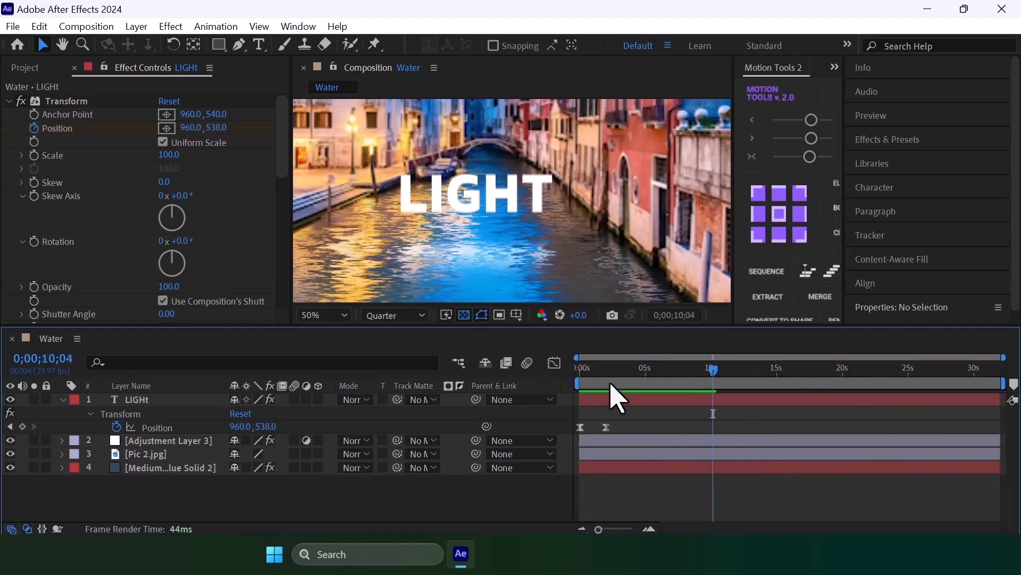
# Step: Apply Deep Glow to the LIGHT text layer at 0;00;02;00 and set its Exposure to 0.10
pyautogui.press('Home')
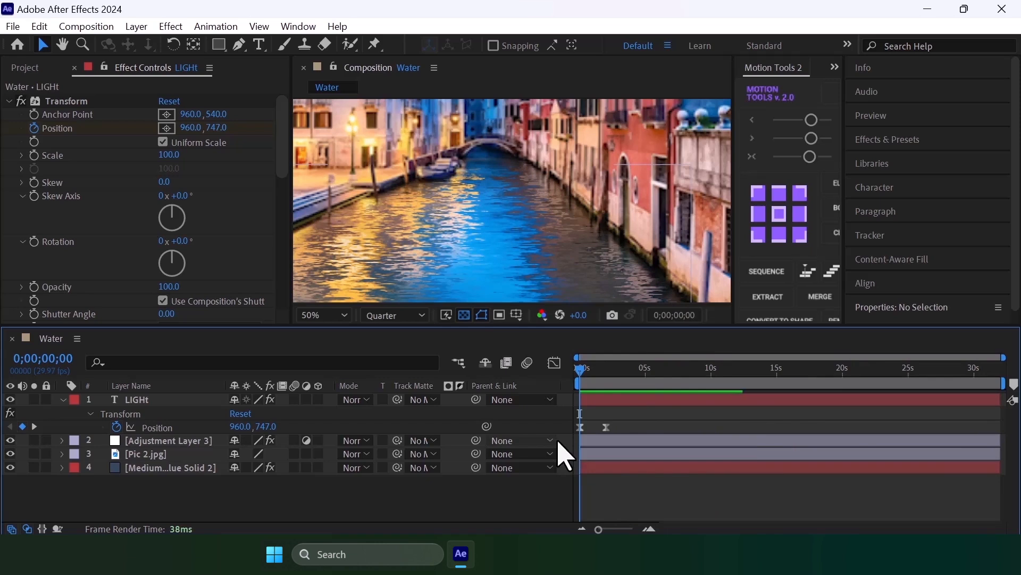
pyautogui.press('k')
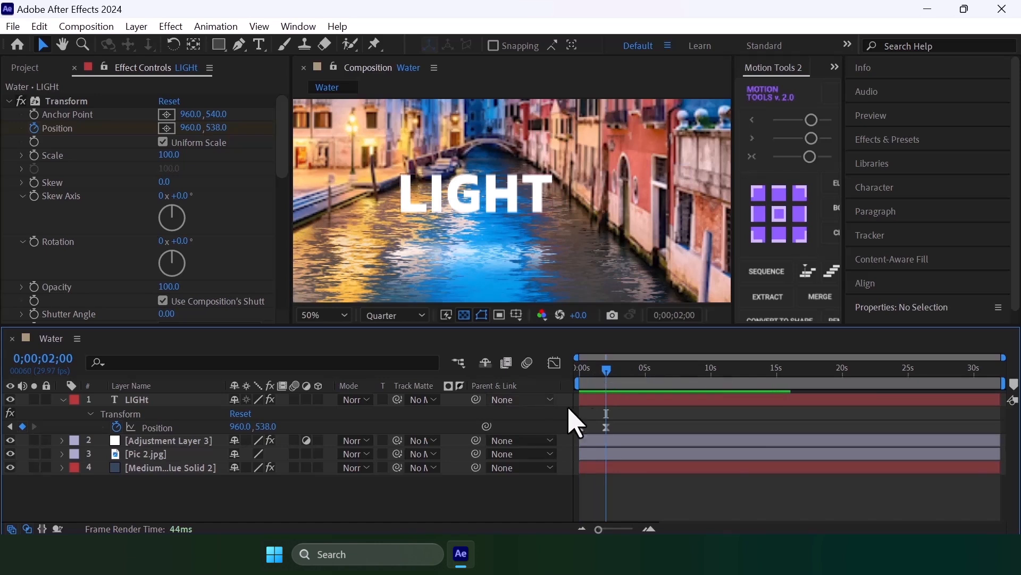
pyautogui.click(597, 400)
pyautogui.hotkey('ctrl', 'space')
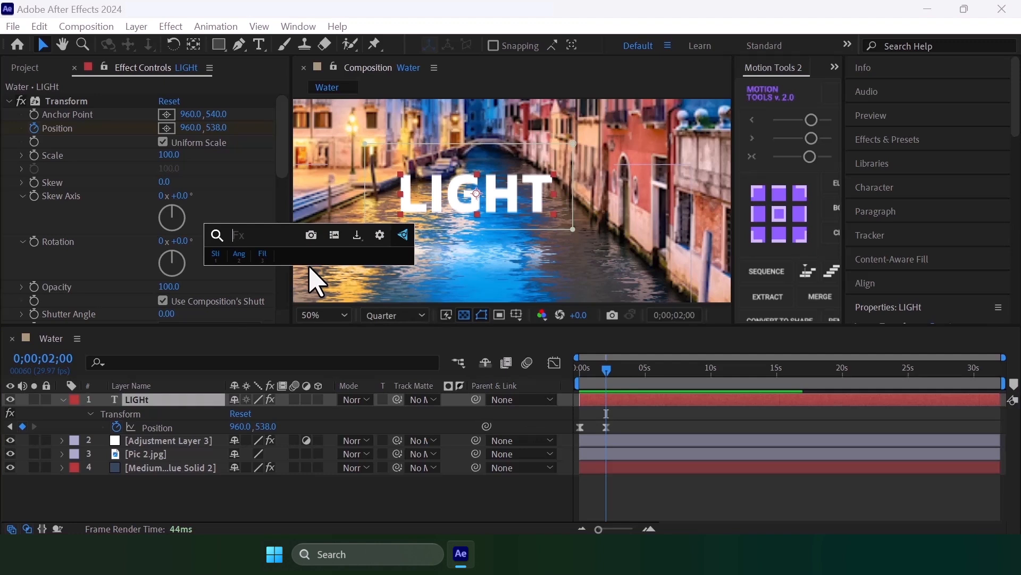
pyautogui.write('dee')
pyautogui.click(310, 268)
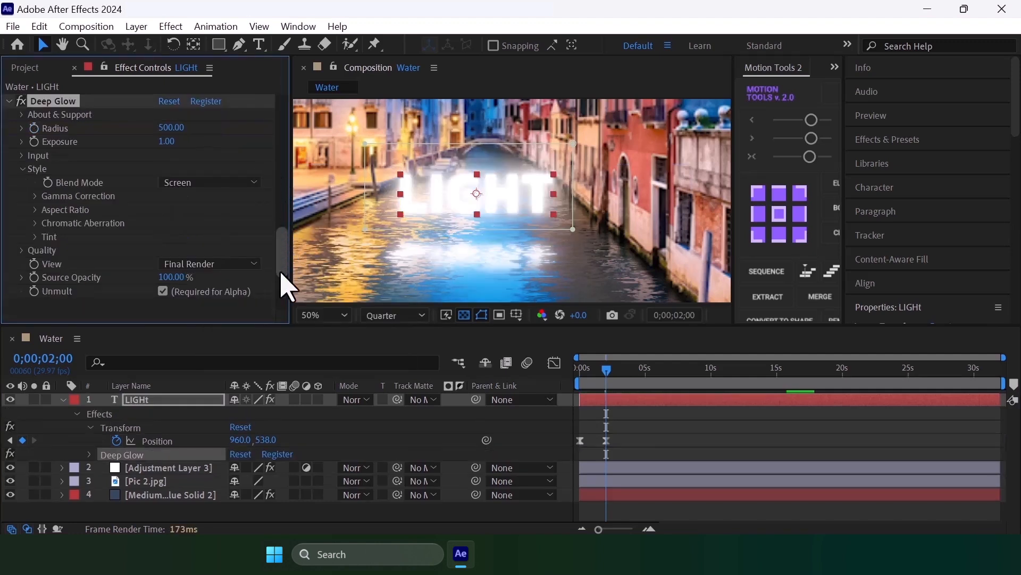
pyautogui.scroll(1, 285, 282)
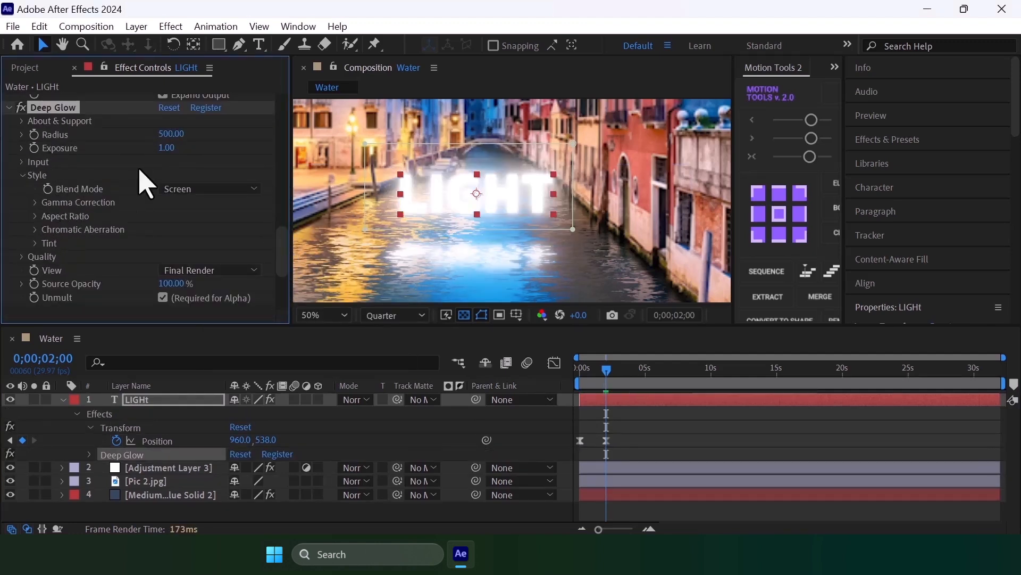
pyautogui.click(167, 148)
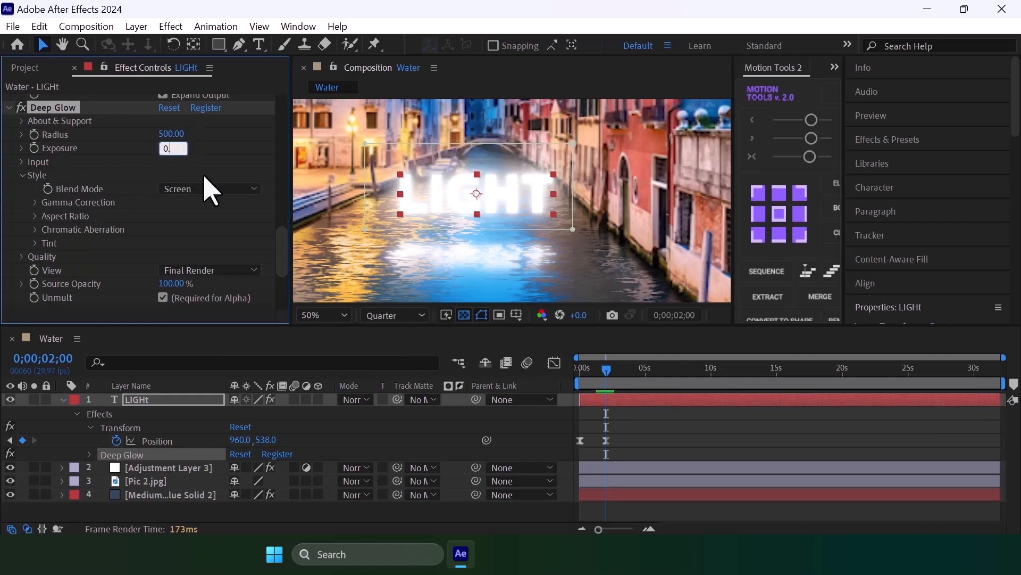
pyautogui.click(637, 448)
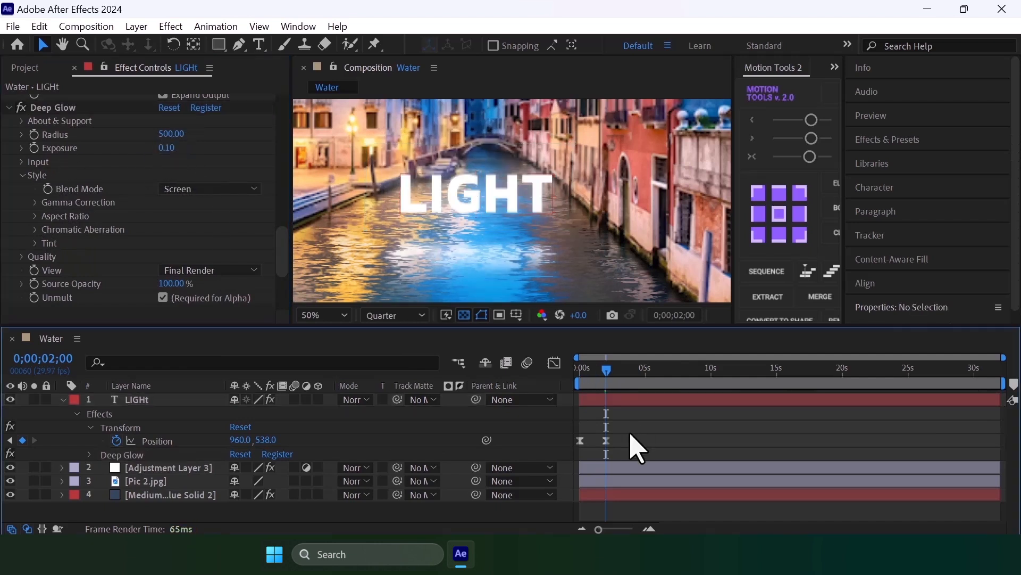
# Step: Enable Deep Glow's Tint with the pale yellow color FAFF87 and the Overlay mode
pyautogui.click(35, 244)
pyautogui.click(166, 271)
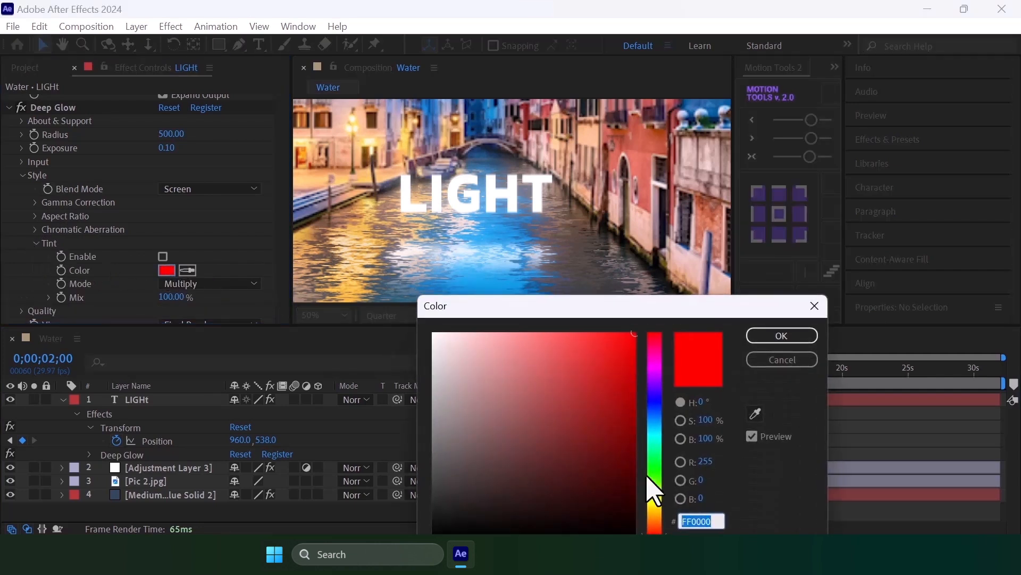
pyautogui.click(656, 503)
pyautogui.click(542, 340)
pyautogui.click(528, 333)
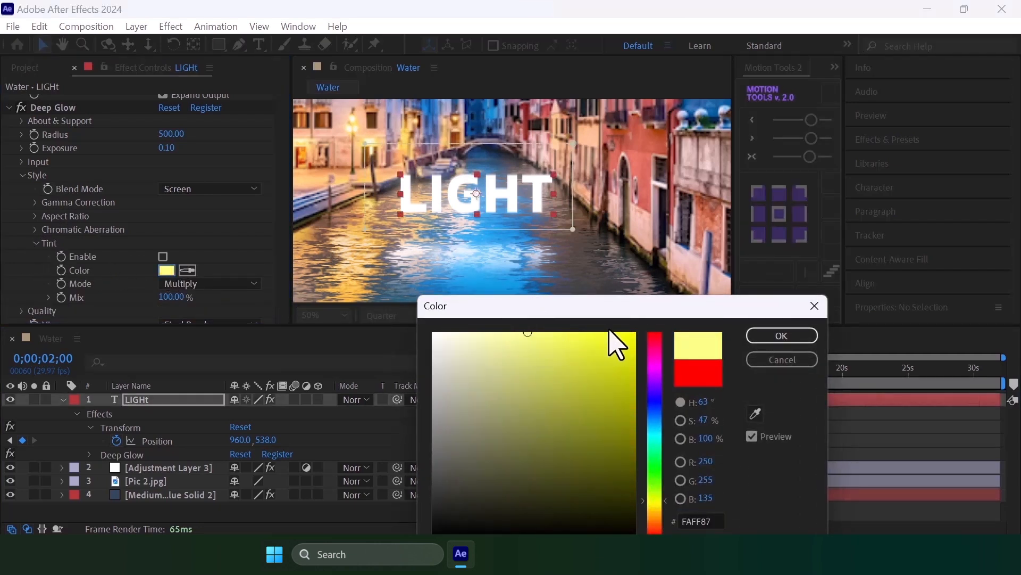
pyautogui.click(778, 336)
pyautogui.click(203, 285)
pyautogui.click(207, 321)
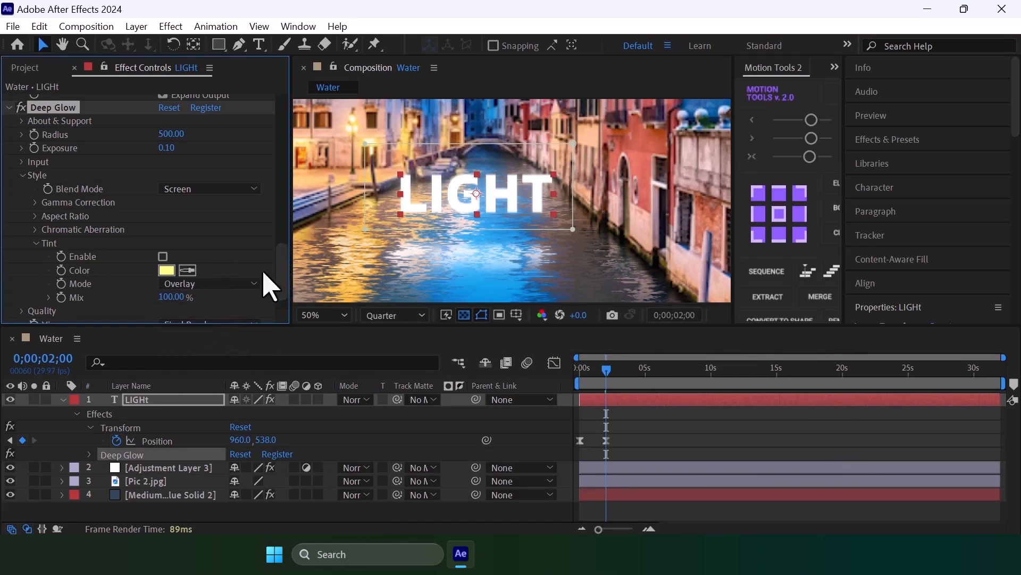
pyautogui.click(163, 257)
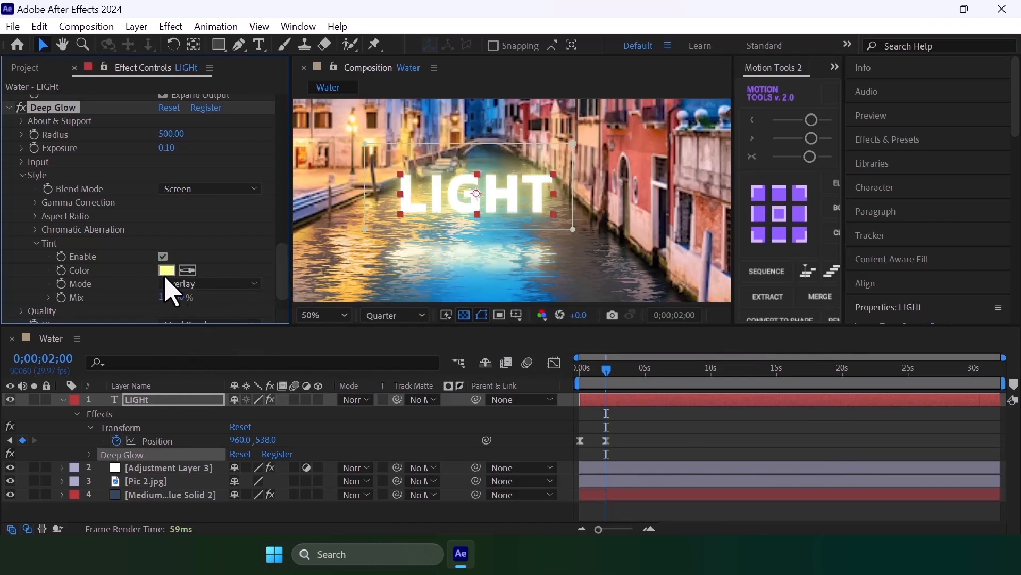
# Step: Change Deep Glow's Tint color to the warmer yellow FFE79A and save the project
pyautogui.click(167, 271)
pyautogui.moveTo(658, 505); pyautogui.dragTo(654, 513)
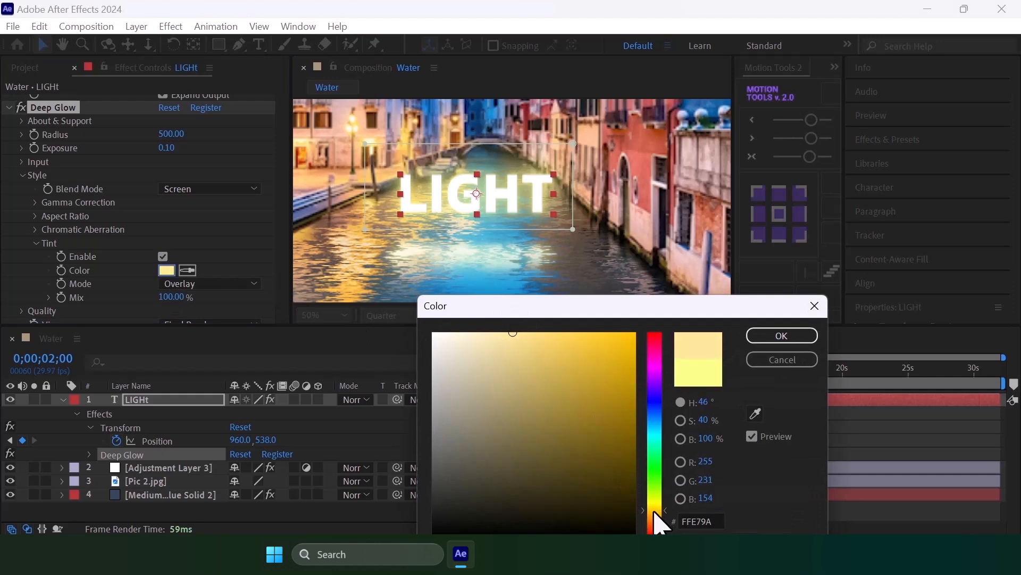
pyautogui.click(779, 336)
pyautogui.click(659, 420)
pyautogui.hotkey('ctrl', 's')
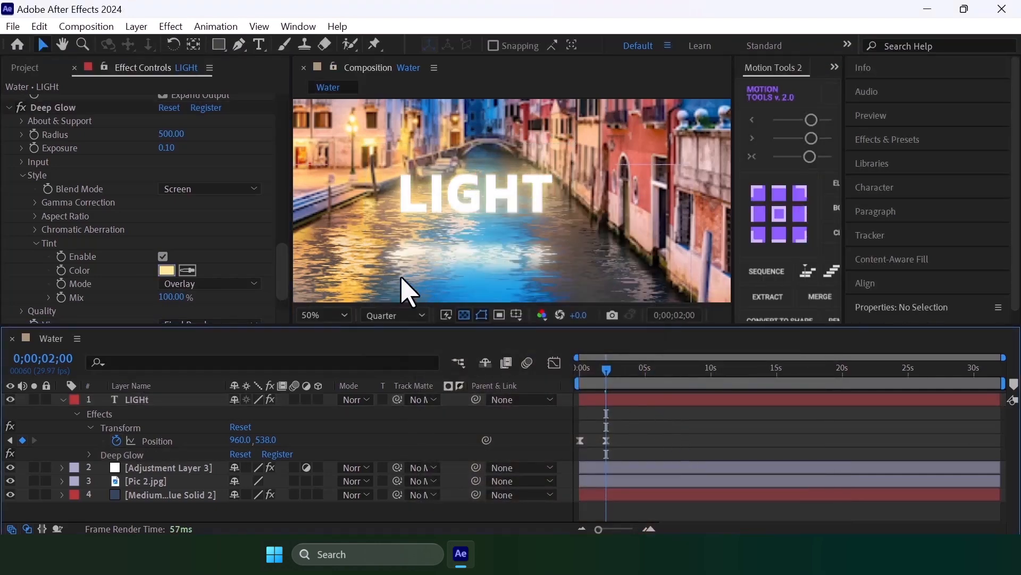
# Step: Enable Deep Glow's Chromatic Aberration and set the Exposure to 0.05
pyautogui.click(35, 230)
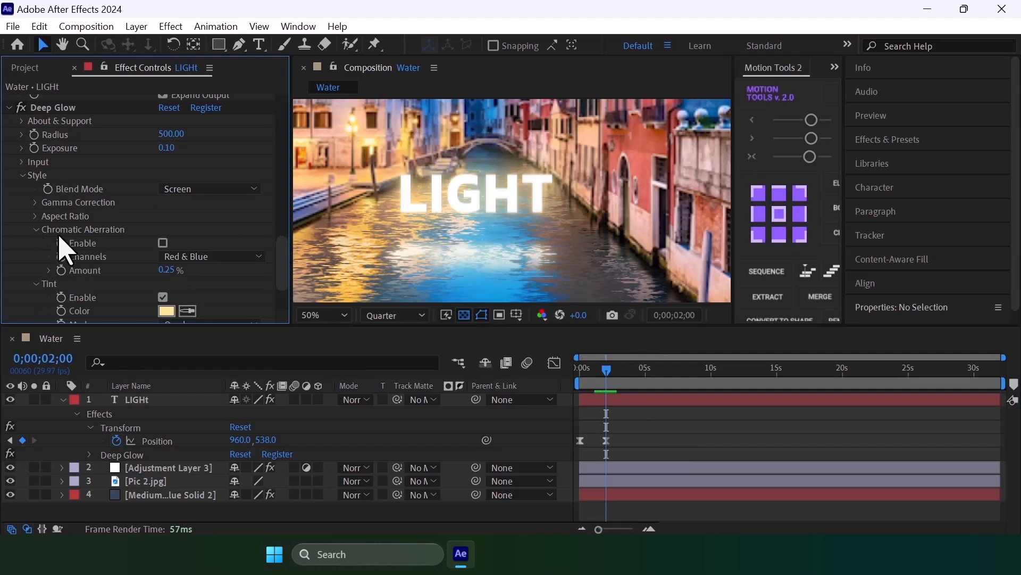
pyautogui.click(162, 244)
pyautogui.click(163, 243)
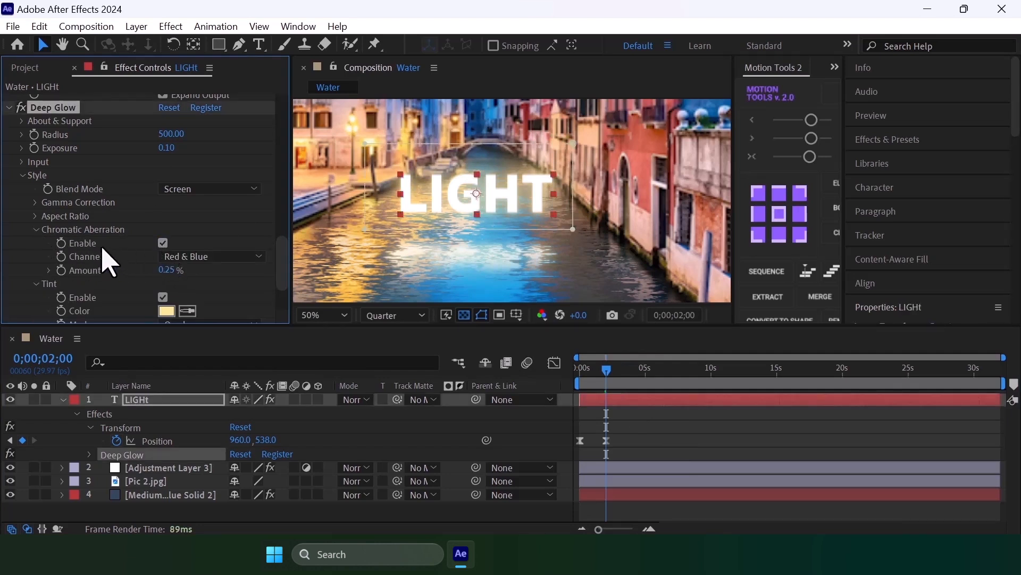
pyautogui.click(167, 148)
pyautogui.press('Return')
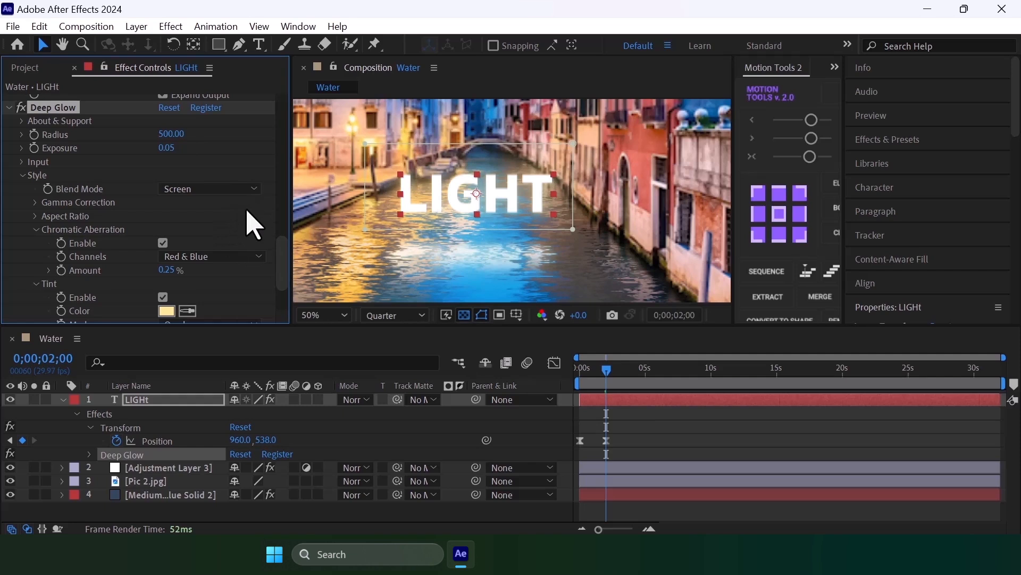
# Step: Collapse Deep Glow's Style settings and preview the glowing LIGHT text animation from the start
pyautogui.click(24, 179)
pyautogui.click(616, 440)
pyautogui.press('Home')
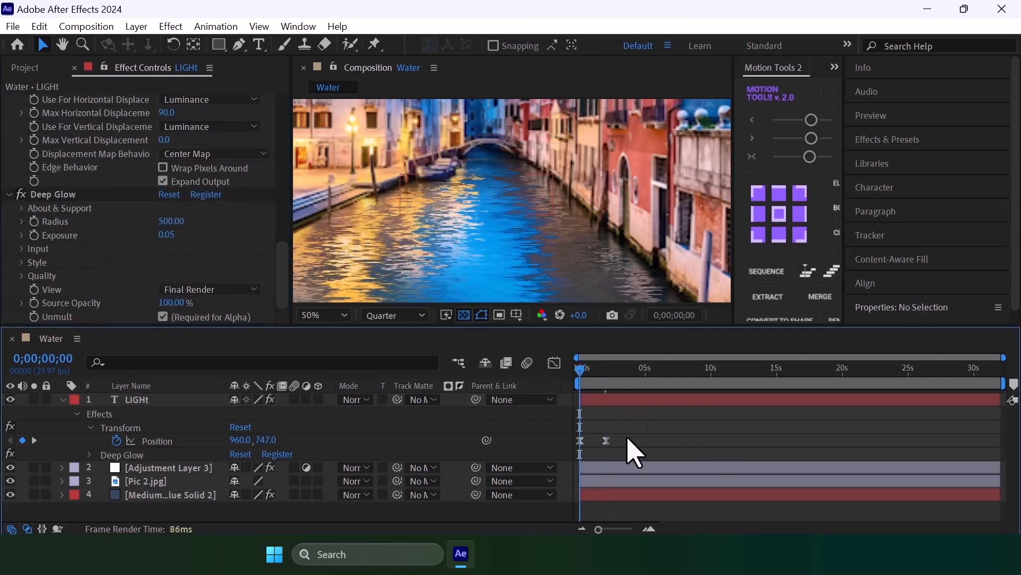
pyautogui.press('space')
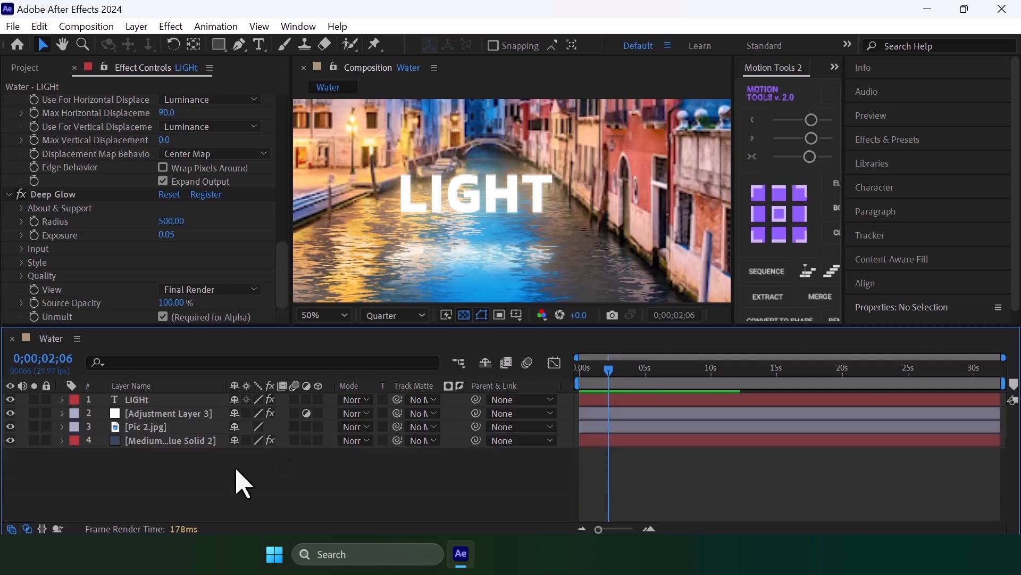
# Step: Add a new adjustment layer and place it directly beneath the LIGHT text layer
pyautogui.rightClick(148, 461)
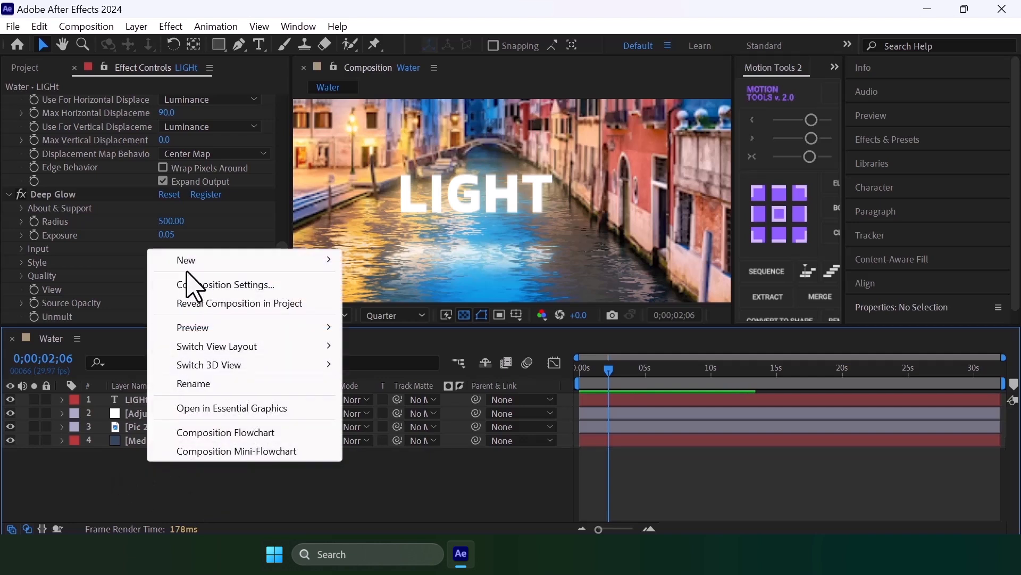
pyautogui.moveTo(298, 260)
pyautogui.click(383, 394)
pyautogui.moveTo(155, 400); pyautogui.dragTo(160, 420)
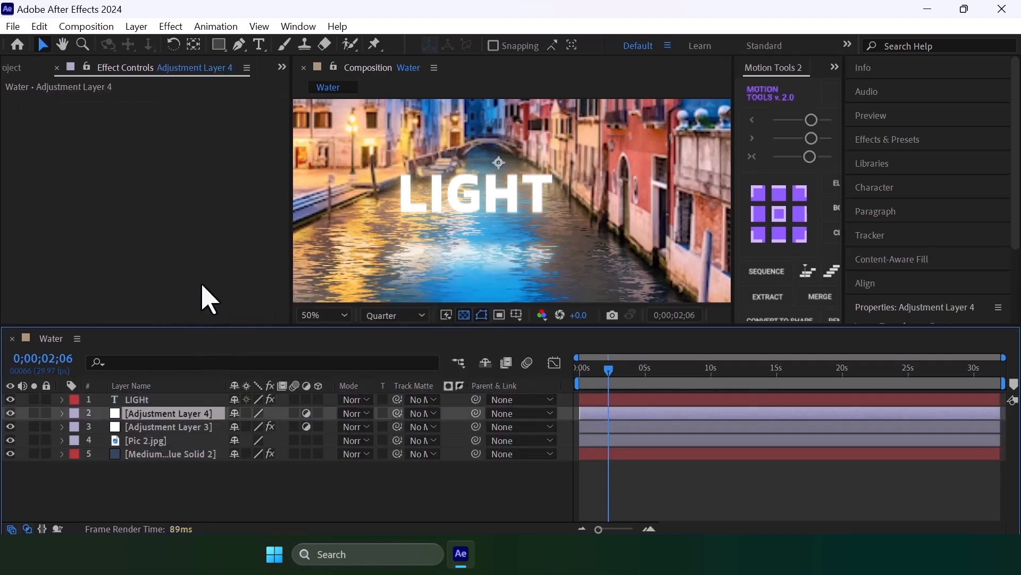
# Step: Apply the Day4Night preset to the new adjustment layer beneath the LIGHT text
pyautogui.hotkey('ctrl', 'space')
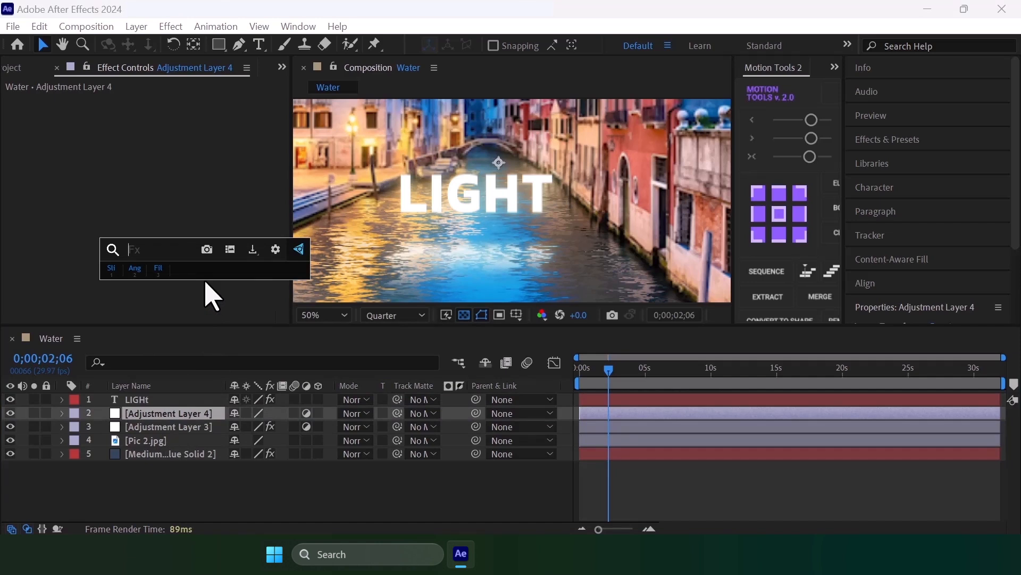
pyautogui.write('day')
pyautogui.press('Down')
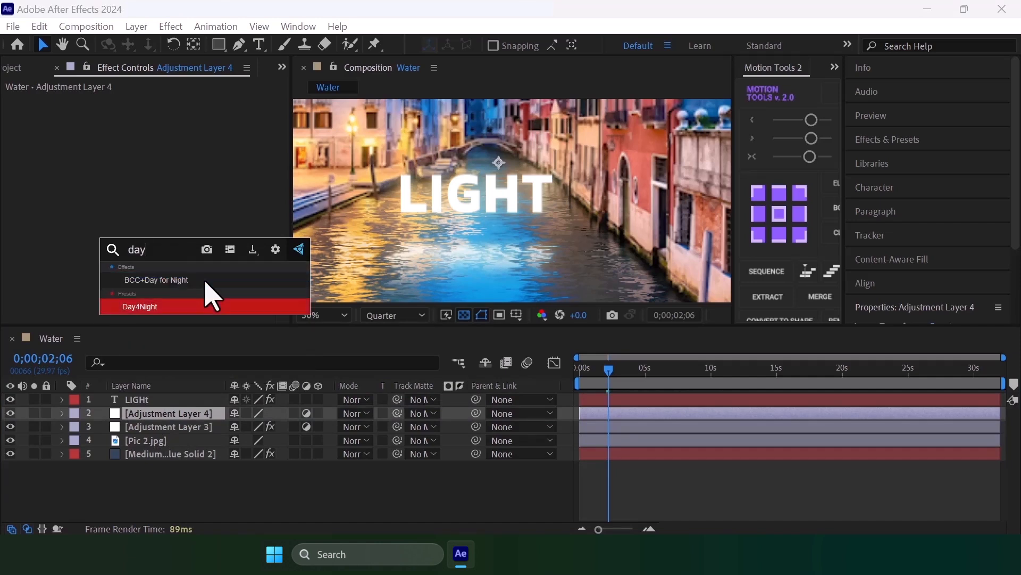
pyautogui.press('Return')
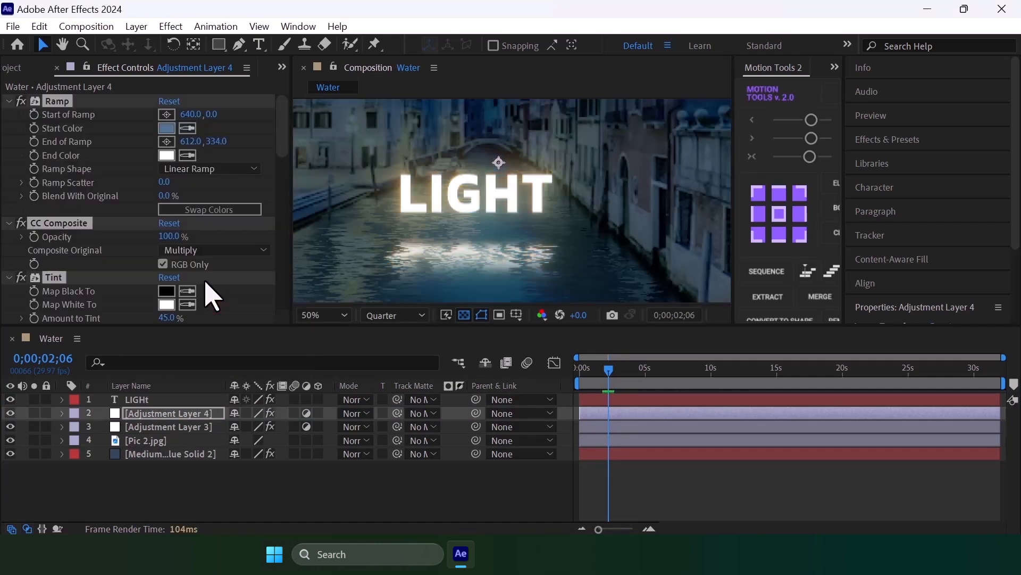
pyautogui.scroll(-1, 497, 281)
# Step: Preview the night version of the LIGHT animation from the start and return to 0;00;00;00
pyautogui.moveTo(606, 370); pyautogui.dragTo(492, 393)
pyautogui.click(572, 507)
pyautogui.press('space')
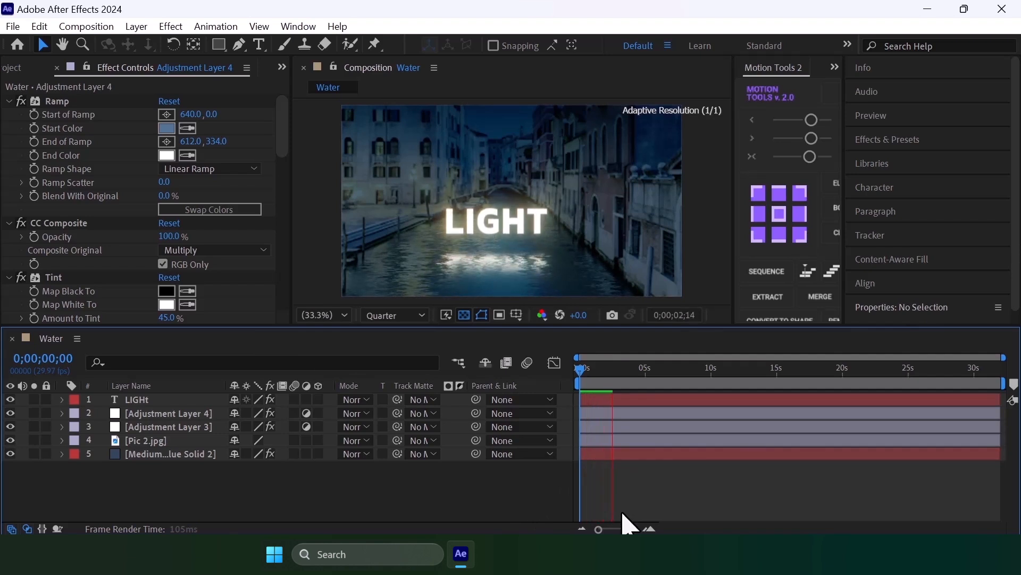
pyautogui.press('space')
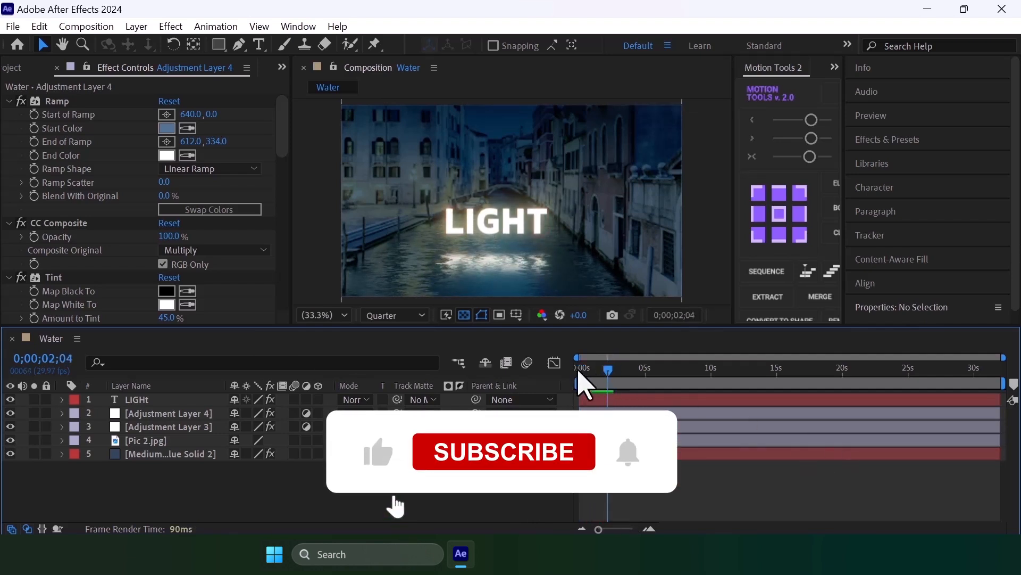
pyautogui.click(579, 372)
pyautogui.press('space')
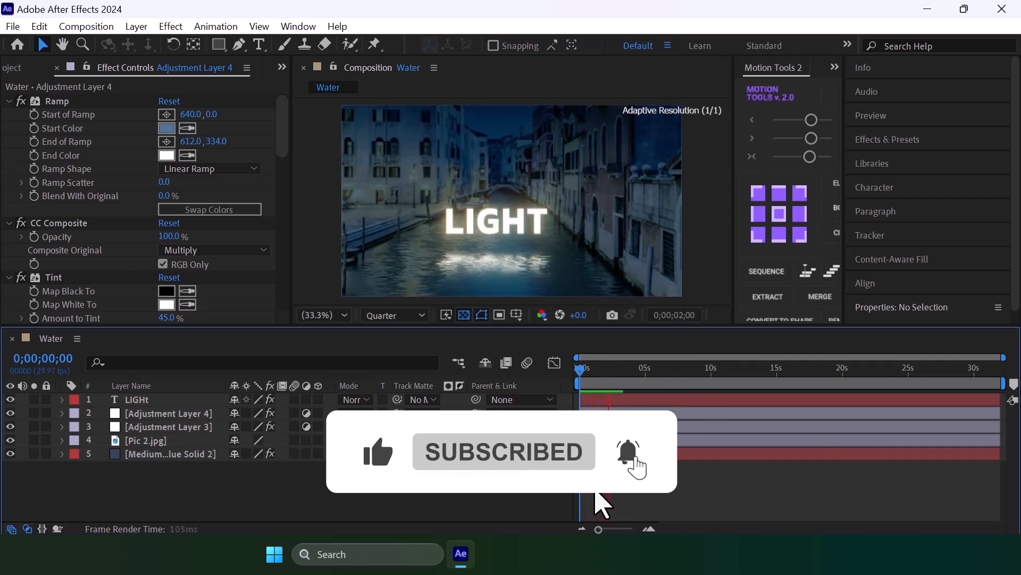
pyautogui.press('space')
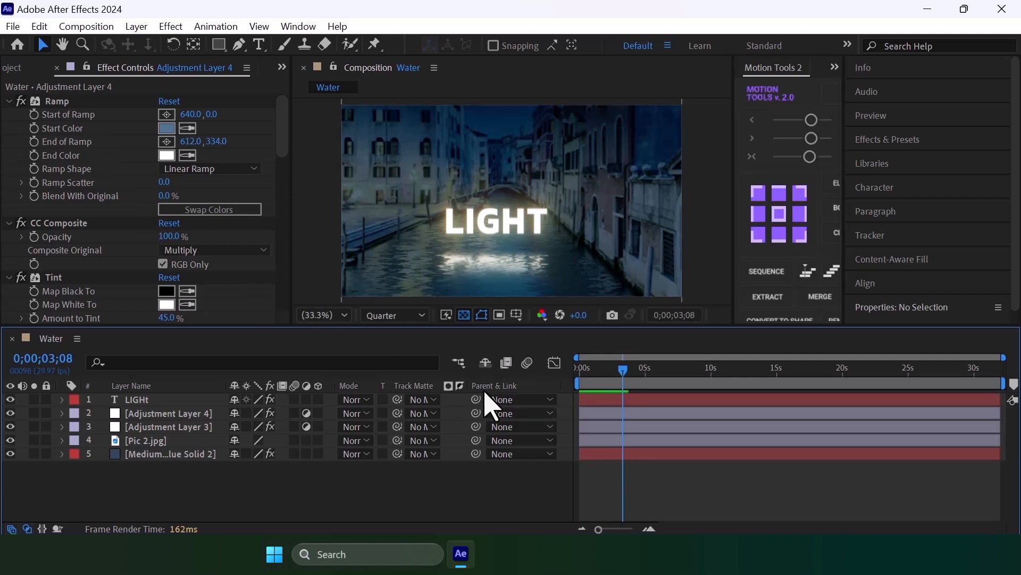
pyautogui.press('Home')
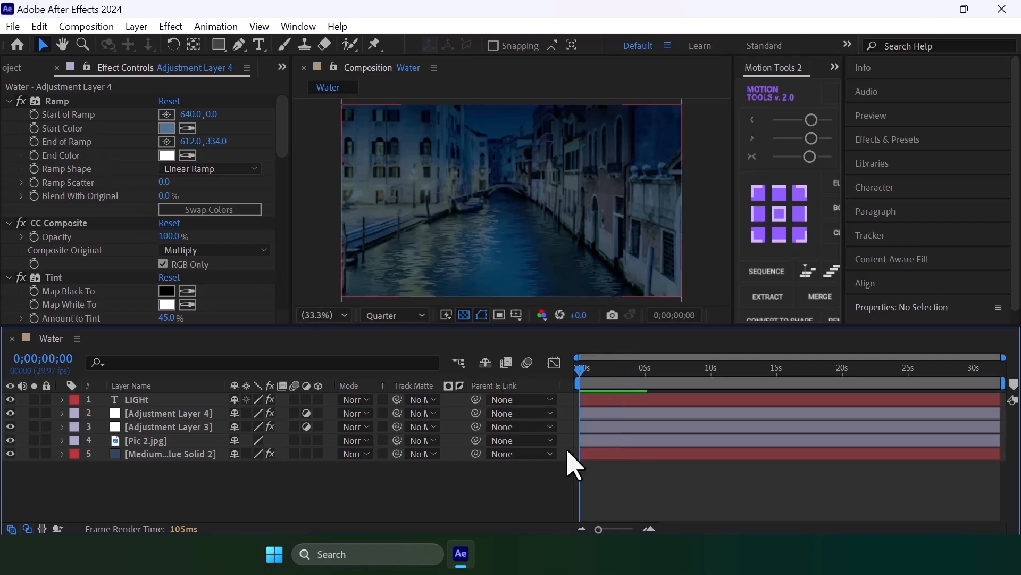
# Step: Add Pic 1.jpg to the Water composition above Pic 2.jpg and move the current time to 0;00;01;25
pyautogui.click(16, 67)
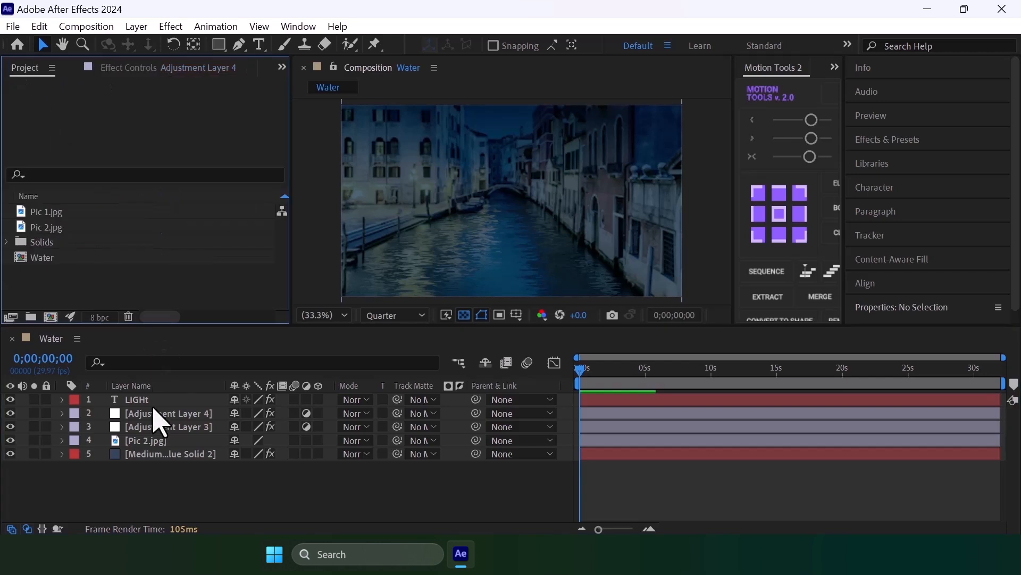
pyautogui.click(144, 440)
pyautogui.moveTo(75, 211); pyautogui.dragTo(91, 432)
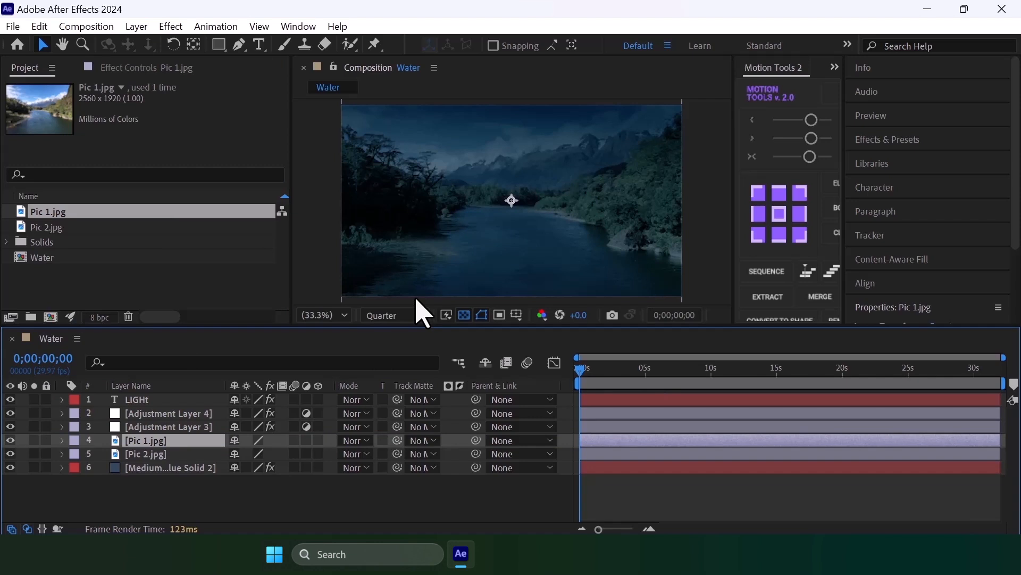
pyautogui.click(604, 368)
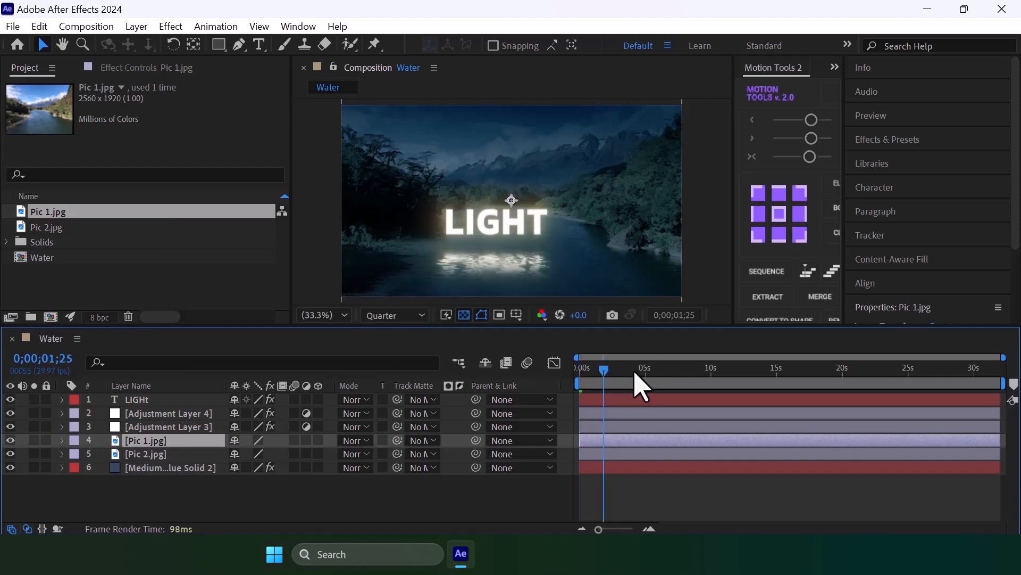
pyautogui.click(631, 505)
# Step: Select Mask 1 of Adjustment Layer 3 and reshape its left points to follow the river's left shoreline in Pic 1.jpg
pyautogui.moveTo(556, 232); pyautogui.dragTo(521, 203)
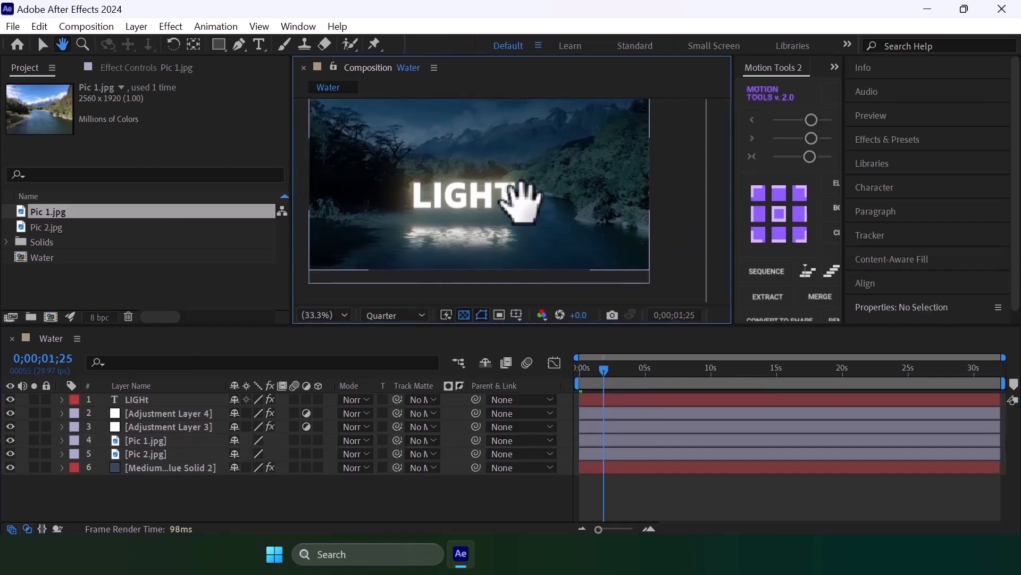
pyautogui.press('v')
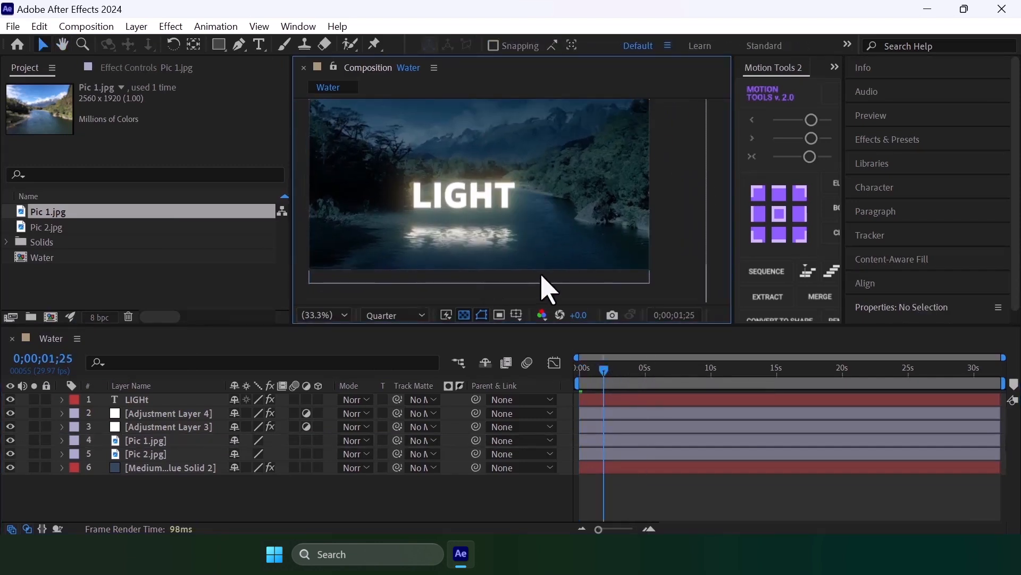
pyautogui.click(177, 428)
pyautogui.moveTo(366, 223); pyautogui.dragTo(367, 212)
pyautogui.scroll(2, 366, 205)
pyautogui.moveTo(464, 200); pyautogui.dragTo(486, 212)
pyautogui.scroll(-2, 524, 216)
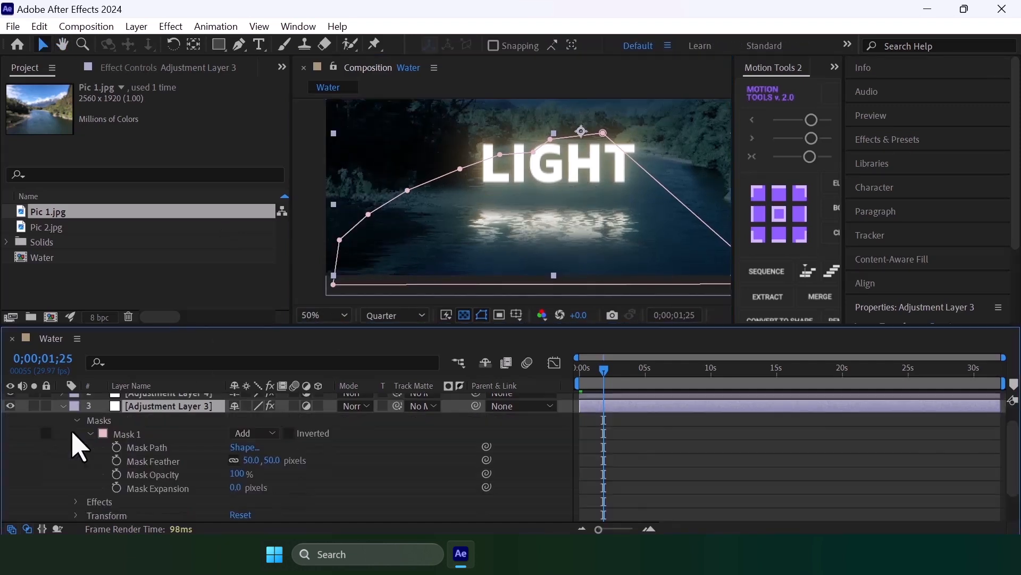
pyautogui.click(122, 434)
pyautogui.moveTo(368, 215); pyautogui.dragTo(355, 263)
pyautogui.moveTo(394, 230); pyautogui.dragTo(406, 234)
pyautogui.moveTo(408, 191); pyautogui.dragTo(430, 208)
# Step: Move the upper points of Mask 1 to follow the river's distant waterline around the LIGHT text
pyautogui.press('space')
pyautogui.moveTo(495, 198); pyautogui.dragTo(441, 229)
pyautogui.moveTo(405, 201); pyautogui.dragTo(403, 219)
pyautogui.moveTo(446, 185); pyautogui.dragTo(462, 172)
pyautogui.moveTo(495, 171); pyautogui.dragTo(715, 235)
pyautogui.moveTo(537, 178); pyautogui.dragTo(559, 179)
# Step: Reshape Mask 1 along the river's right shoreline and extend its right-hand points past the frame edge
pyautogui.press('space')
pyautogui.moveTo(603, 202); pyautogui.dragTo(572, 190)
pyautogui.click(239, 45)
pyautogui.moveTo(591, 239); pyautogui.dragTo(674, 222)
pyautogui.moveTo(608, 283); pyautogui.dragTo(687, 284)
pyautogui.moveTo(572, 190); pyautogui.dragTo(548, 174)
pyautogui.doubleClick(470, 160)
pyautogui.moveTo(470, 158); pyautogui.dragTo(463, 150)
pyautogui.hotkey('ctrl', 'z')
pyautogui.click(172, 463)
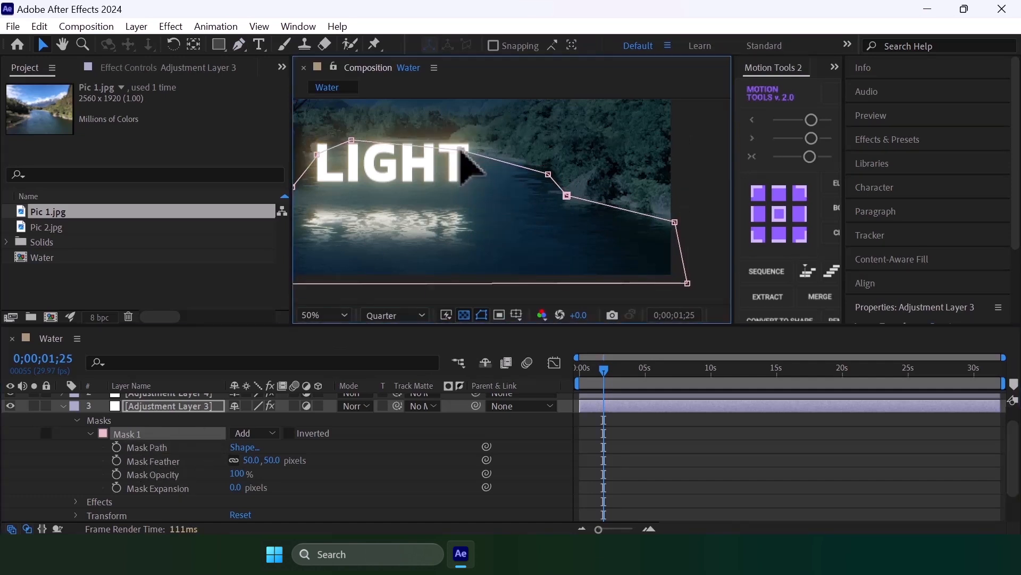
# Step: Fit the whole frame in the viewer and preview the river version of the LIGHT animation from the start
pyautogui.click(728, 471)
pyautogui.hotkey('shift', '/')
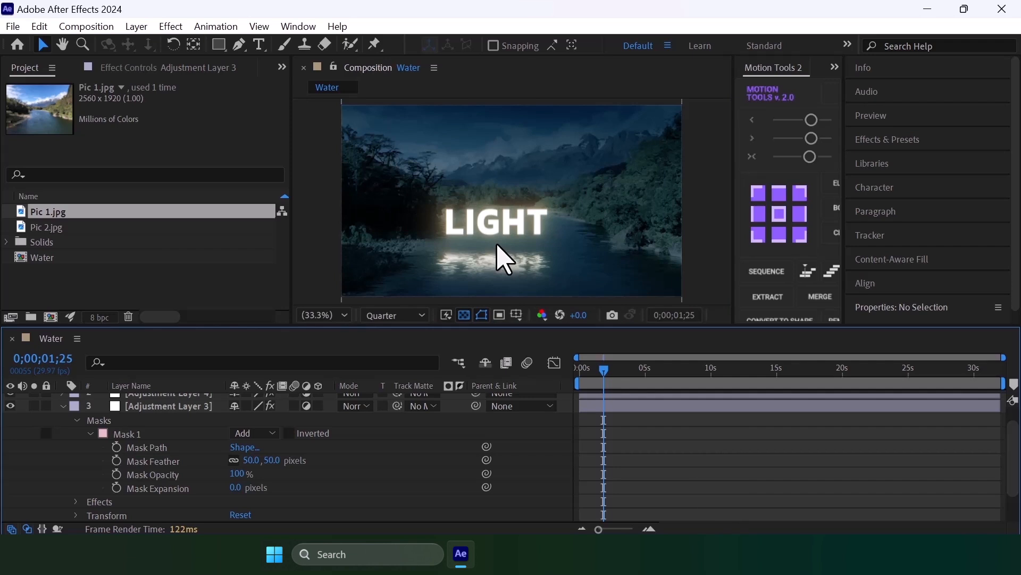
pyautogui.press('Home')
pyautogui.press('space')
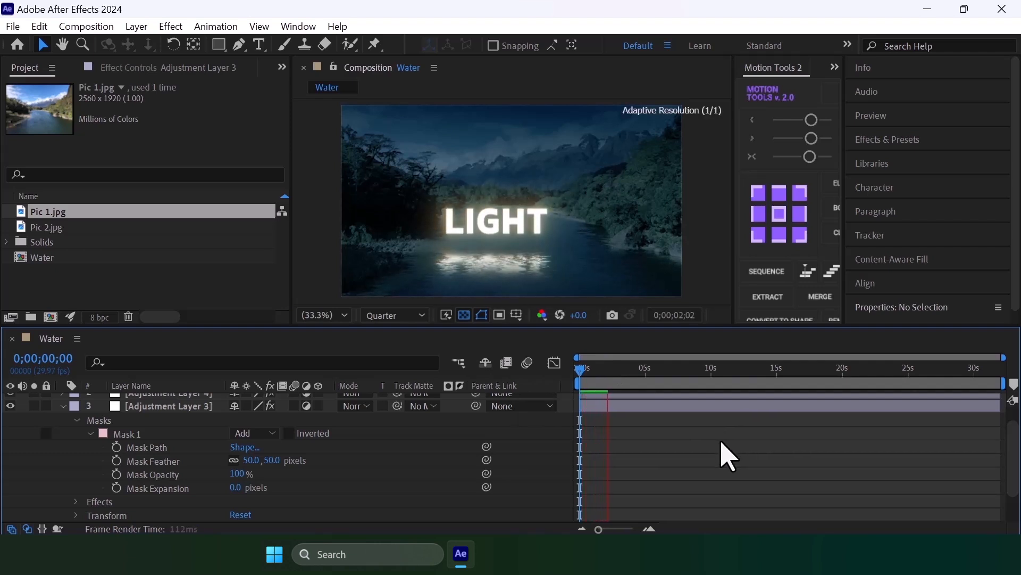
pyautogui.press('space')
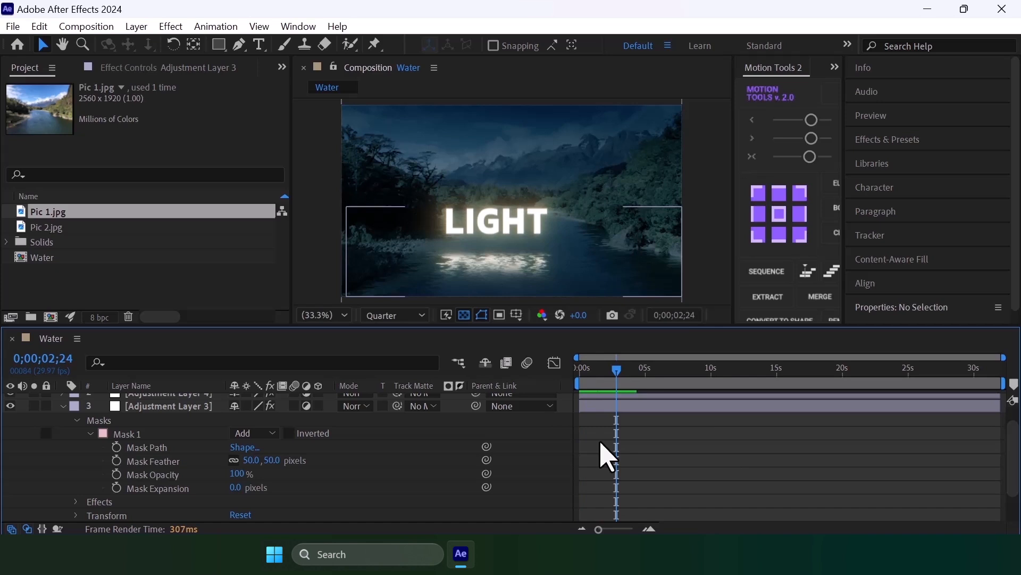